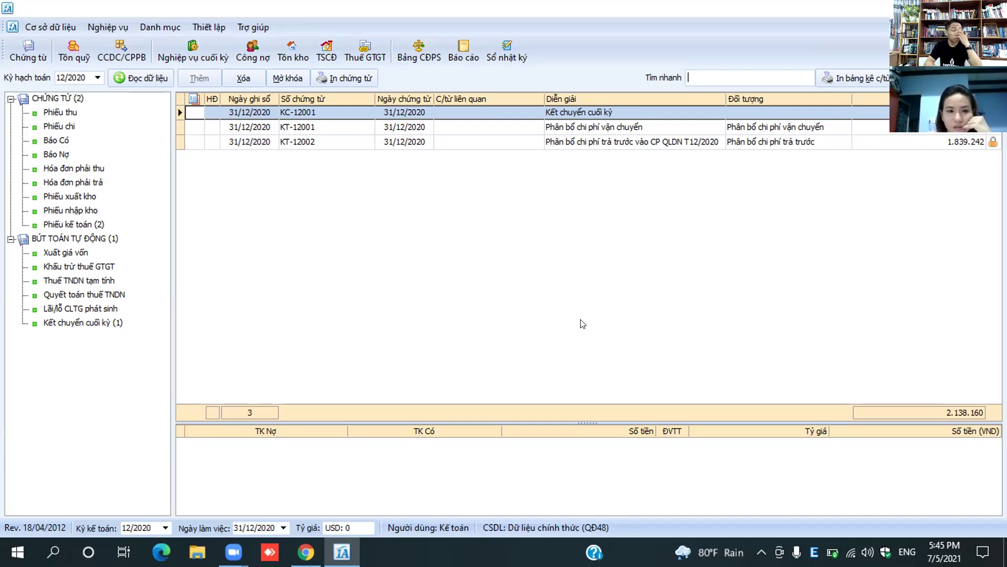
Step: Load the trial balance (Bảng CĐPS) for the full year 2020
left_click(426, 56)
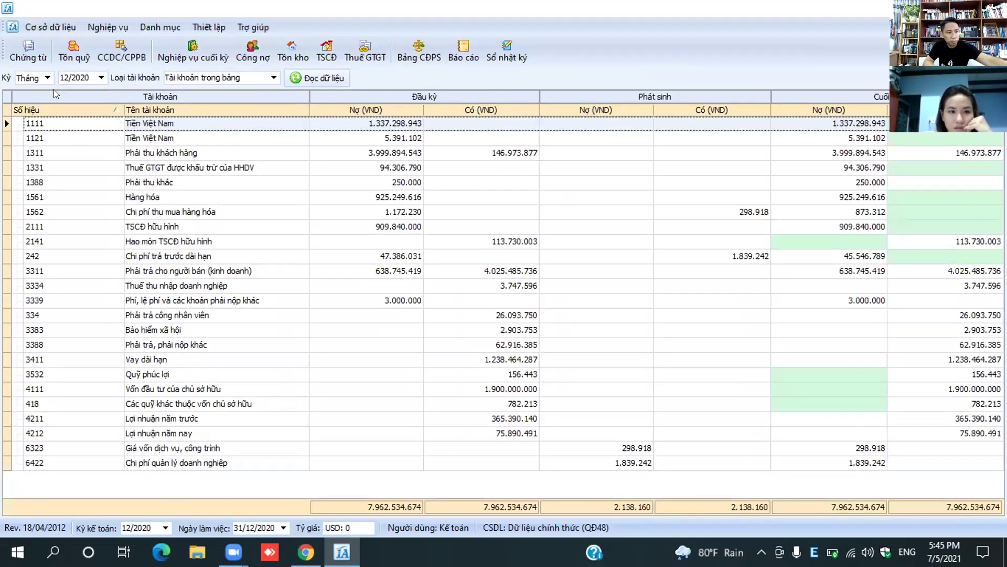
left_click(47, 78)
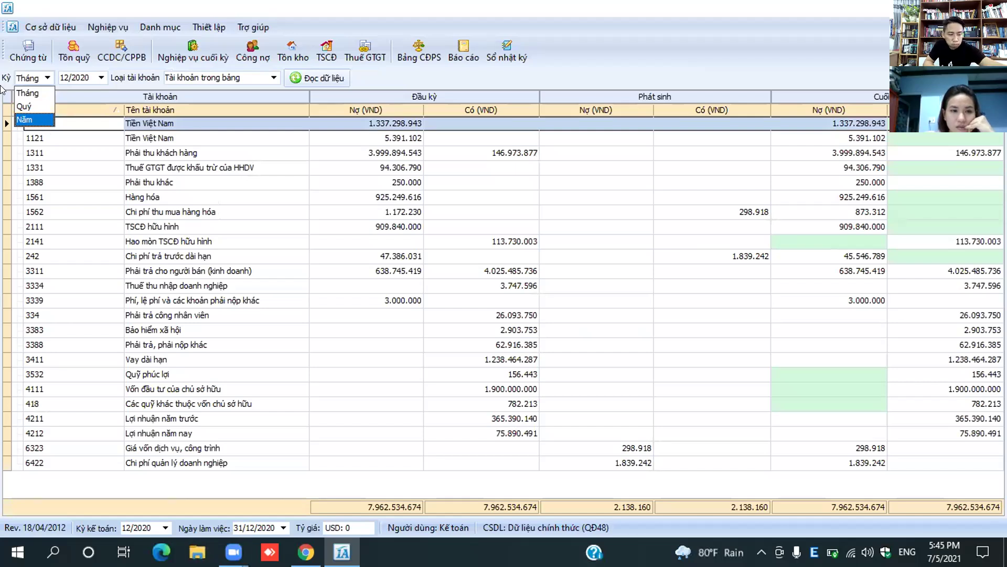
key("Return")
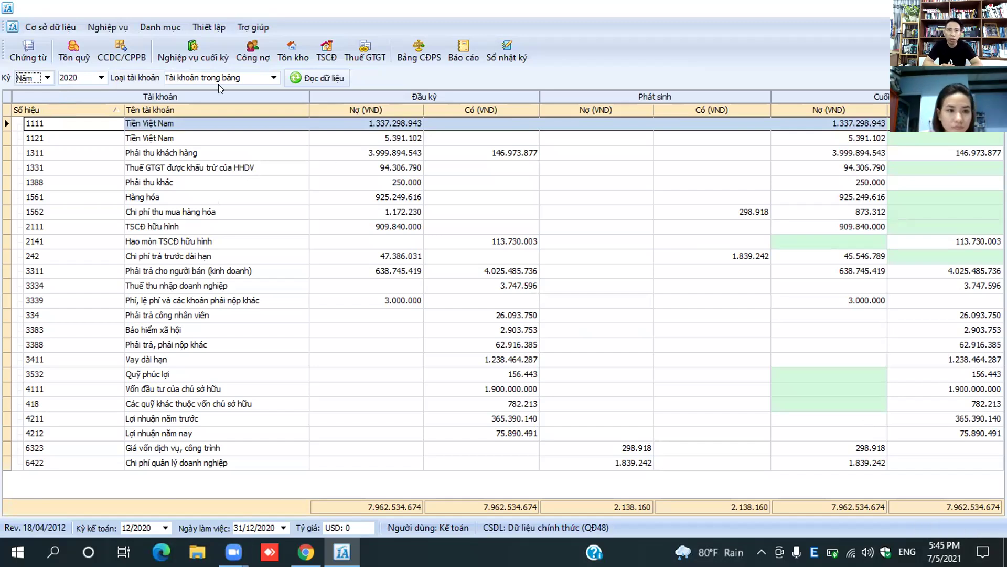
left_click(310, 83)
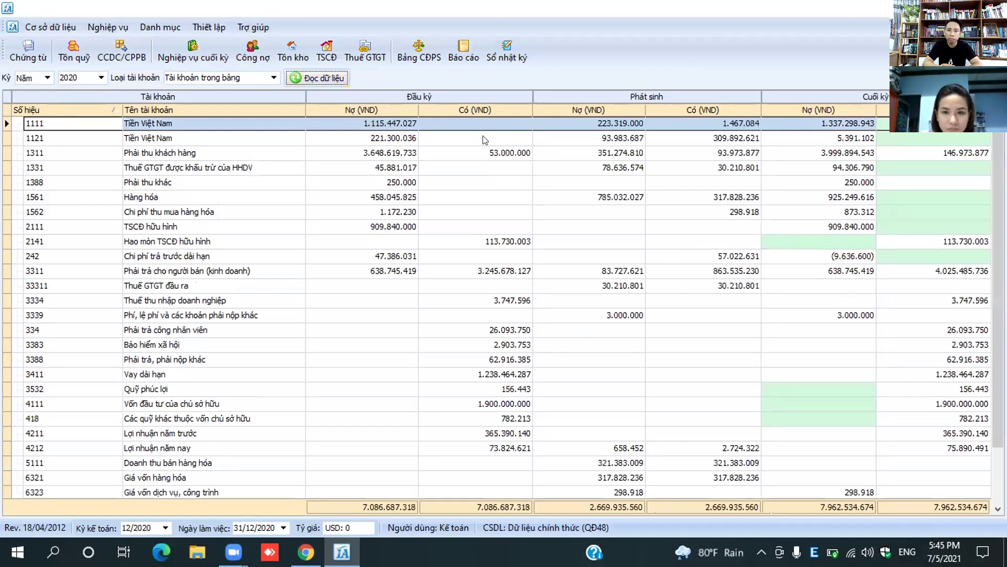
Step: Examine the 2020 balances of accounts 2111 (TSCĐ hữu hình) and 2141 (Hao mòn TSCĐ hữu hình)
scroll(854, 395, "down", 1)
scroll(863, 400, "up", 1)
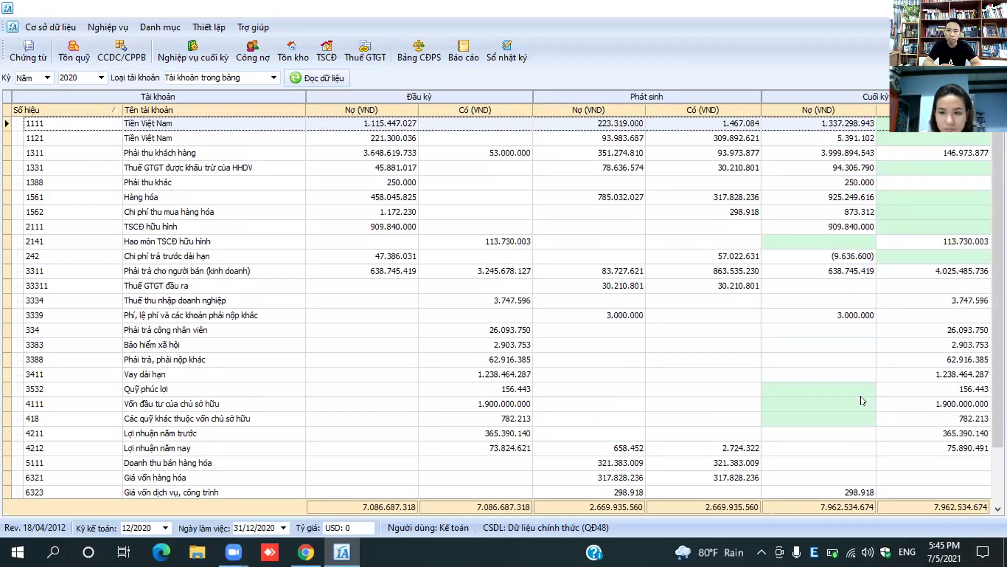
left_click(921, 227)
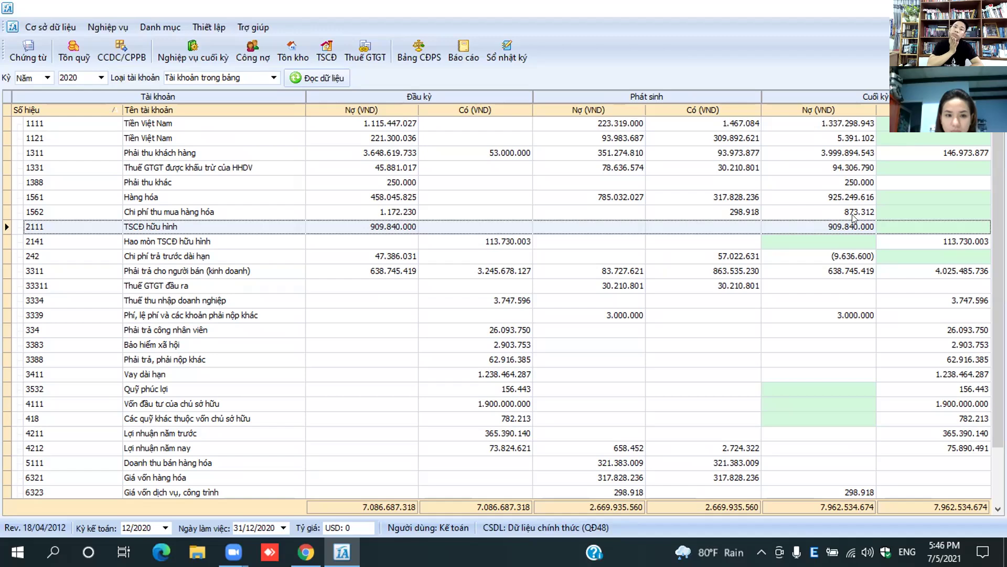
left_click(313, 242)
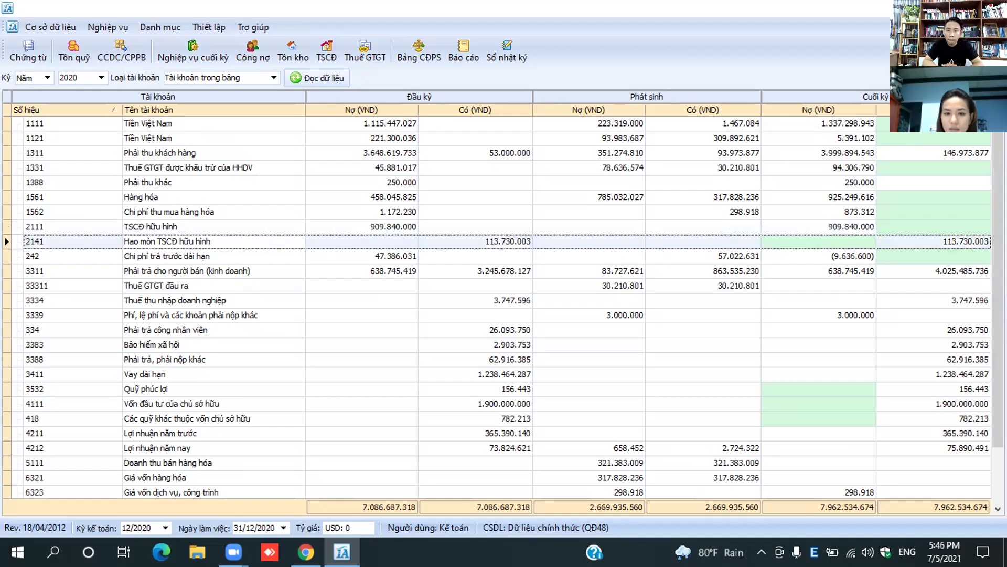
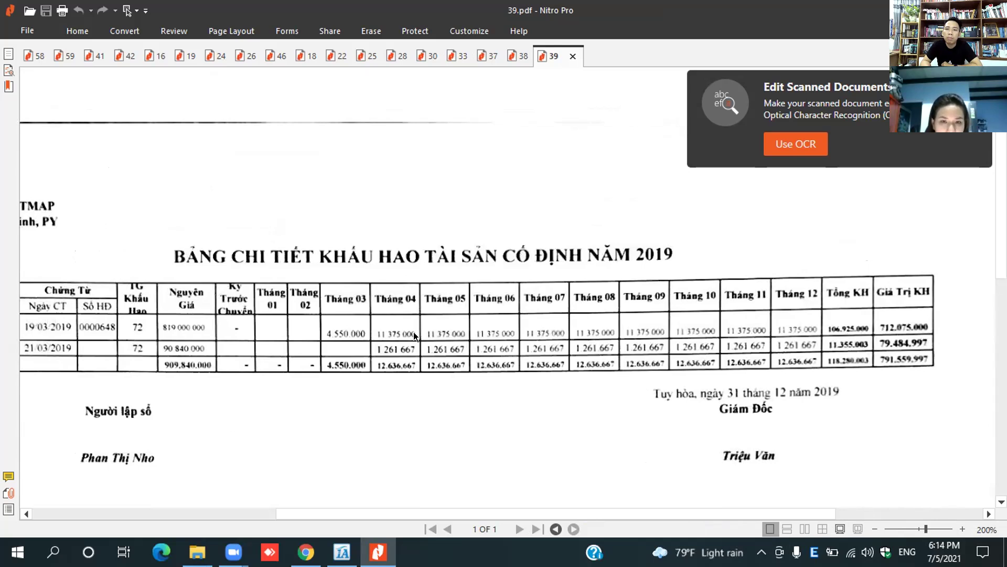
Step: Review the 2019 fixed-asset depreciation schedule in 39.pdf in Nitro Pro, from the document dates to the accumulated totals
left_click_drag(642, 514, 615, 512)
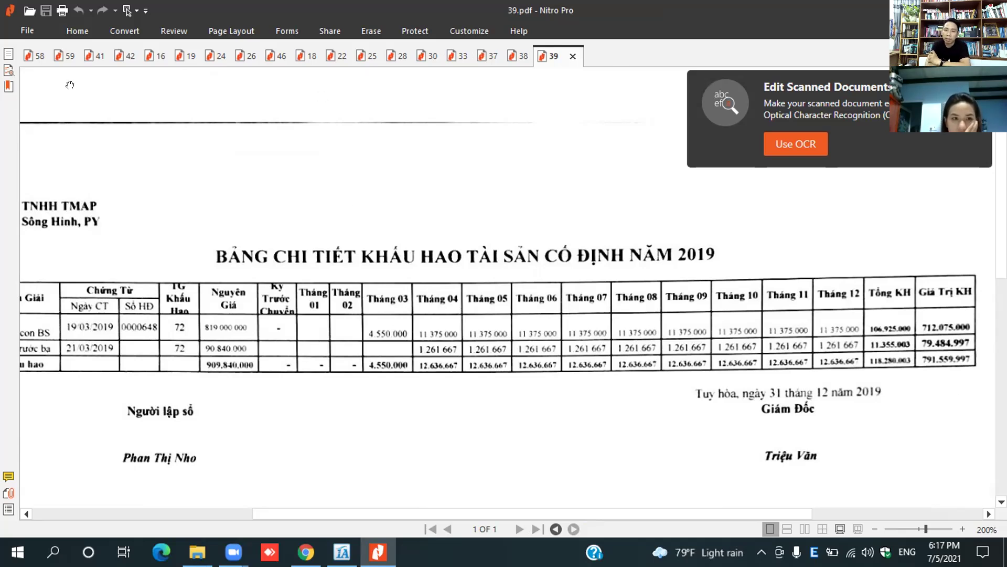
mouse_move(780, 515)
left_mouse_down()
mouse_move(543, 511)
mouse_move(778, 521)
left_mouse_up()
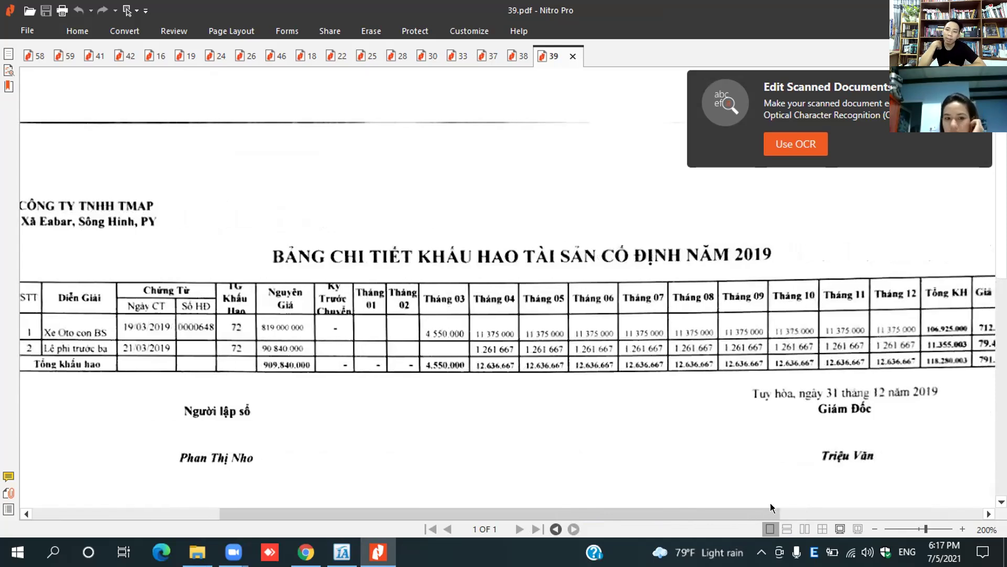
scroll(771, 507, "left", 1)
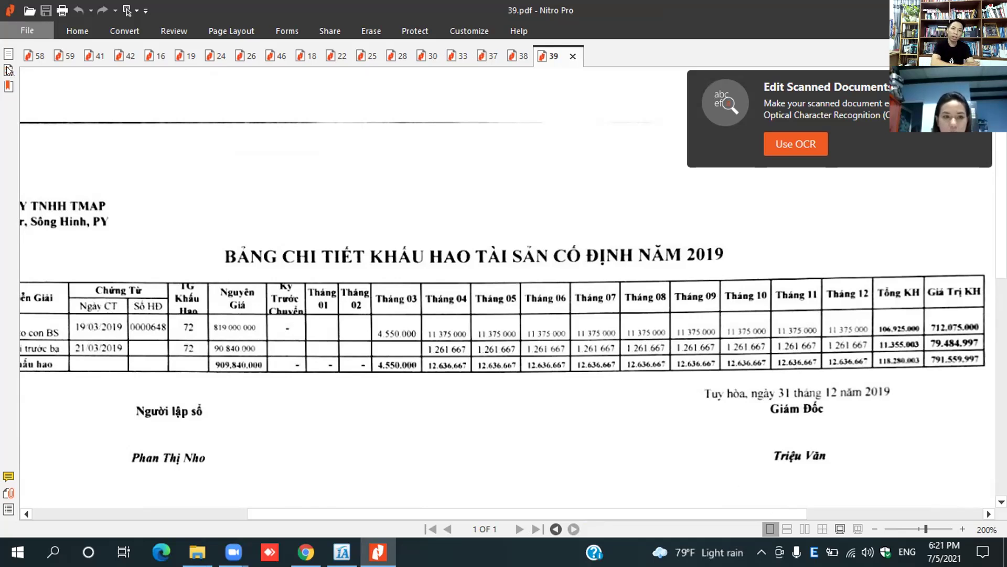
Step: Bring up the 2020 fixed-asset depreciation schedule in 59.pdf and examine it at 200% across all its months
left_click(39, 56)
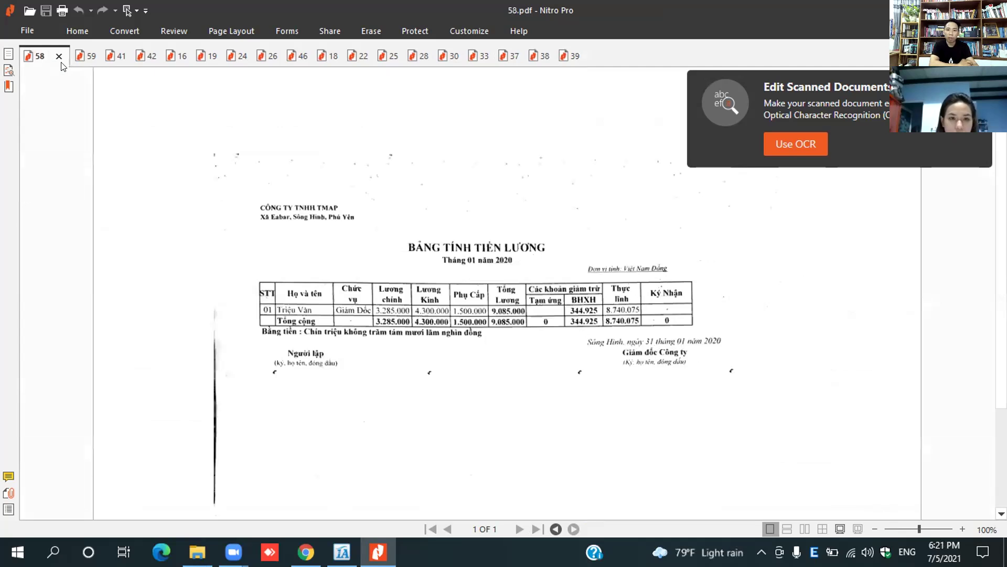
left_click(79, 56)
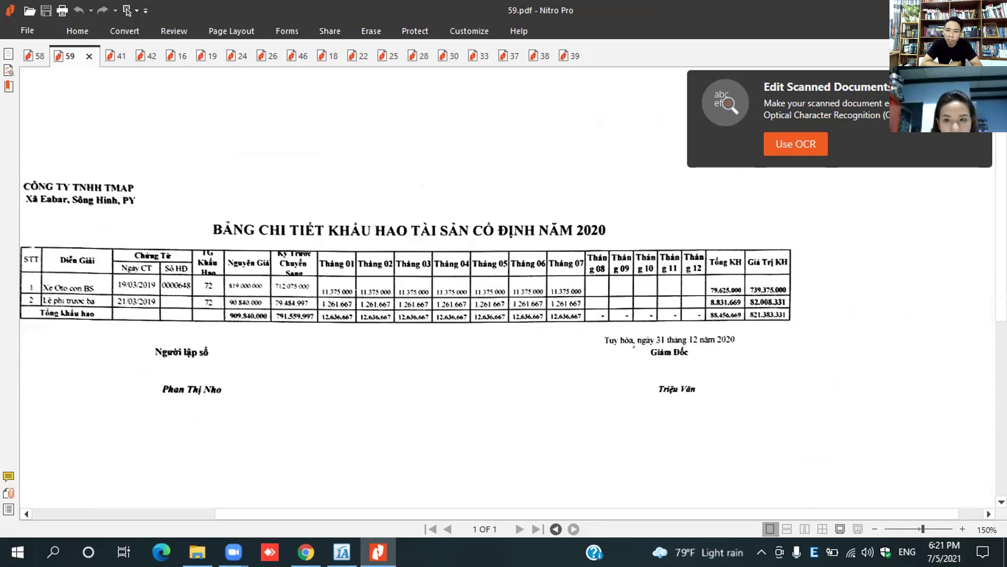
left_click(963, 529)
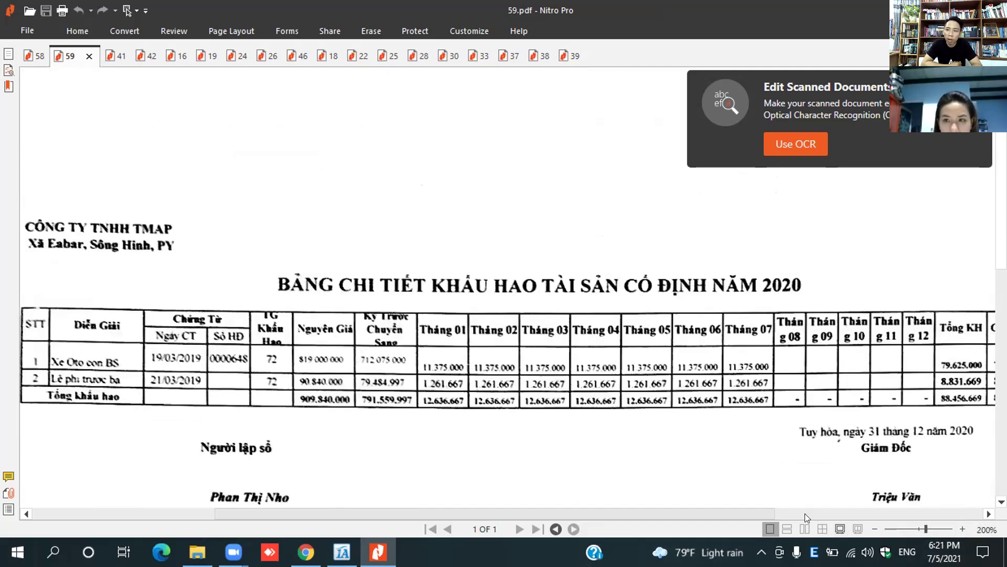
left_click(805, 513)
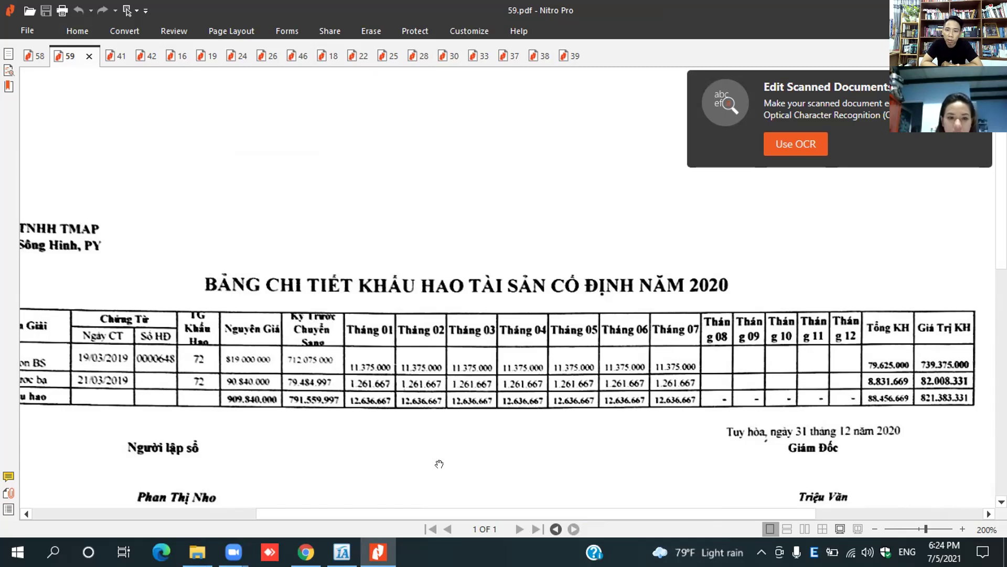
Step: Switch back to the accounting software and show the Phiếu kế toán vouchers for period 01/2020
key("alt+Tab")
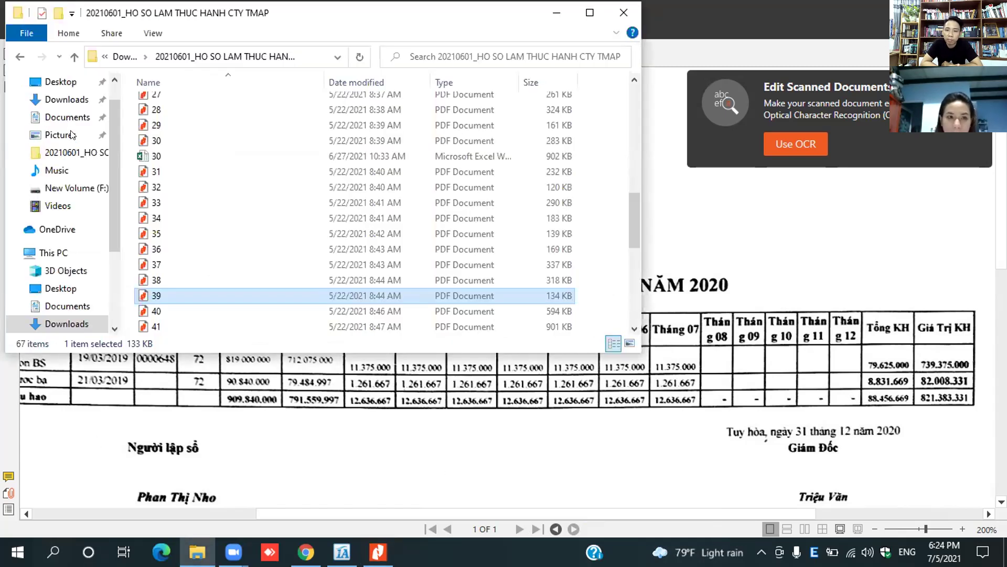
key("alt+Tab")
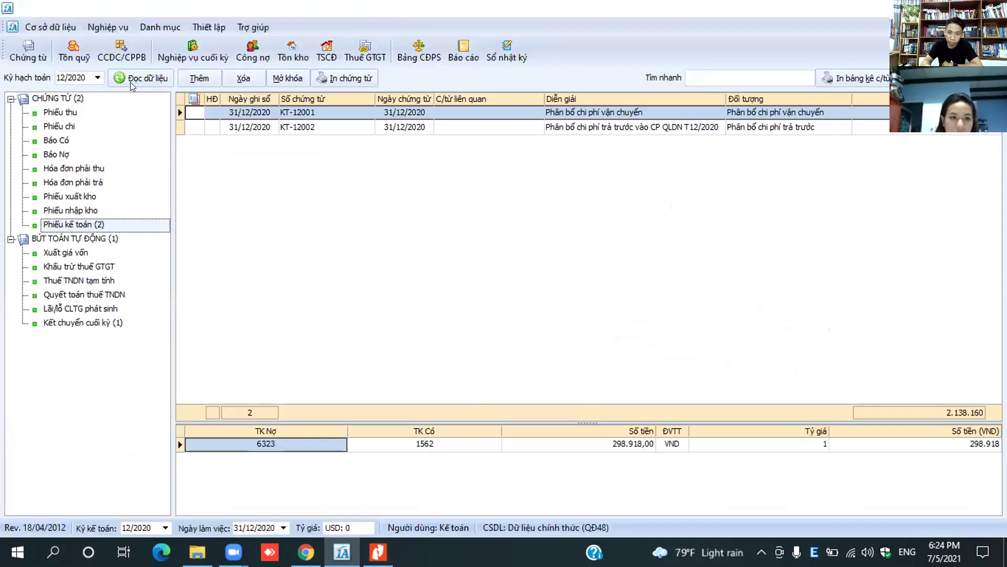
left_click(97, 77)
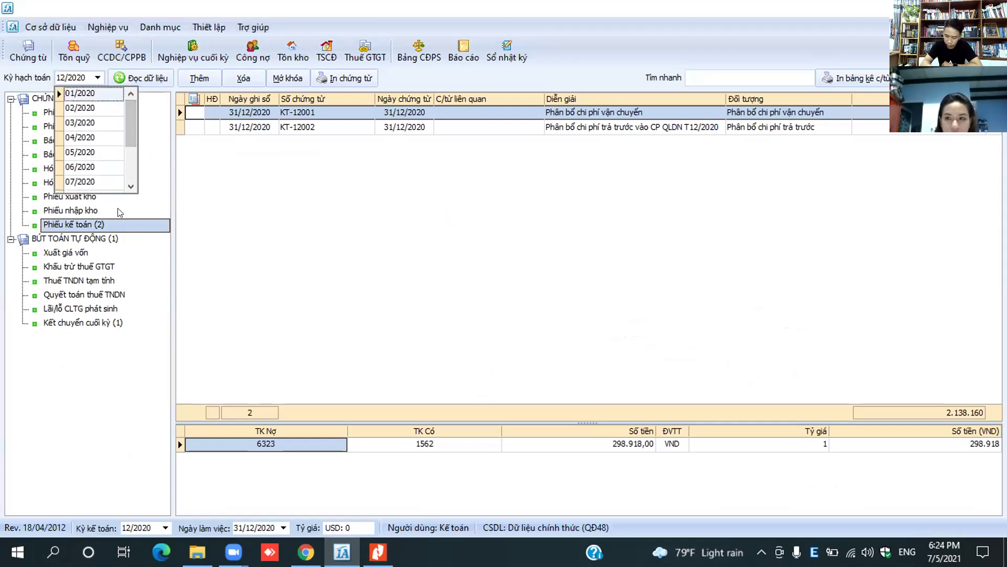
key("Return")
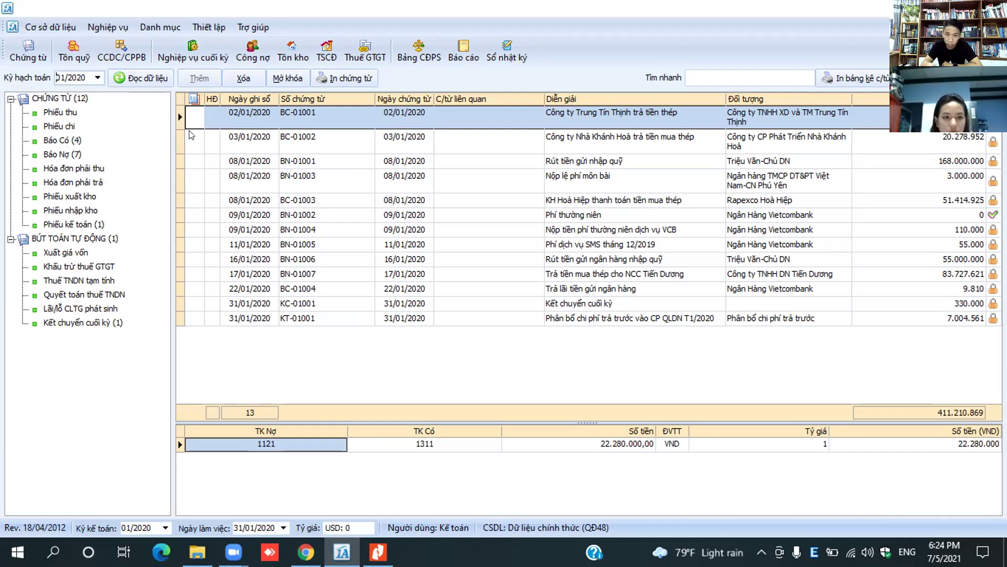
left_click(82, 223)
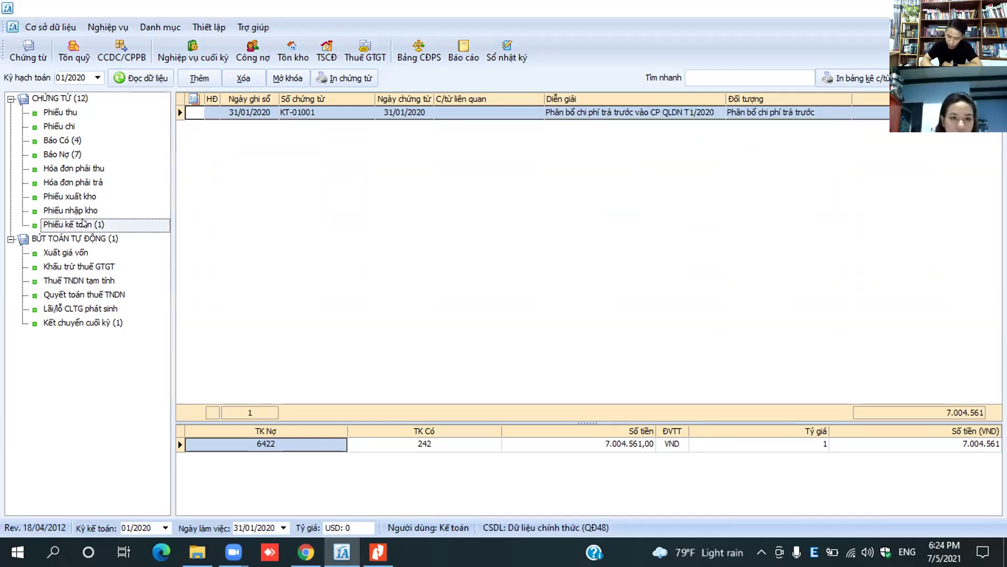
Step: Start a new Phiếu kế toán voucher, keeping both dates at 31/01/2020, and open its Đối tượng list
left_click(205, 78)
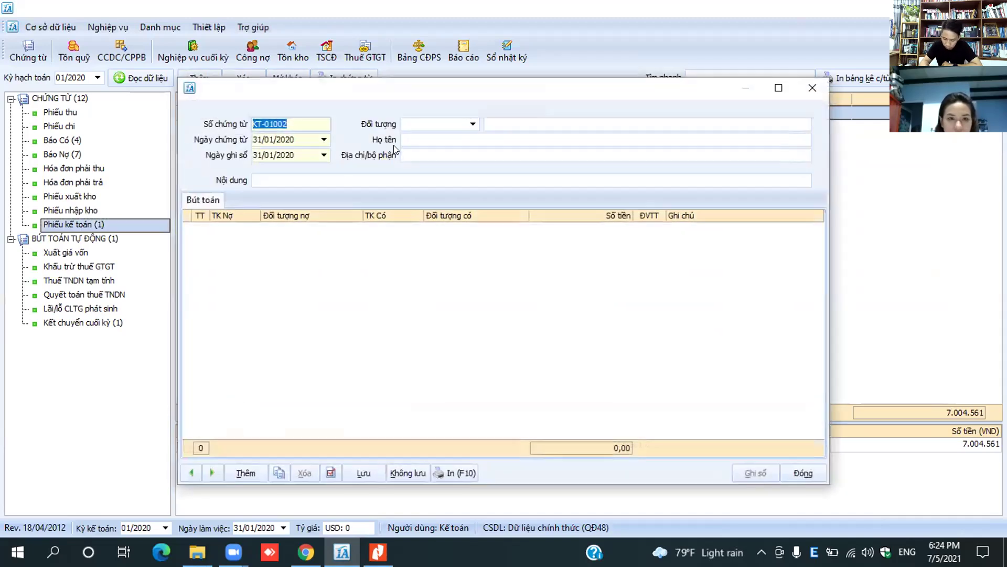
key("Tab")
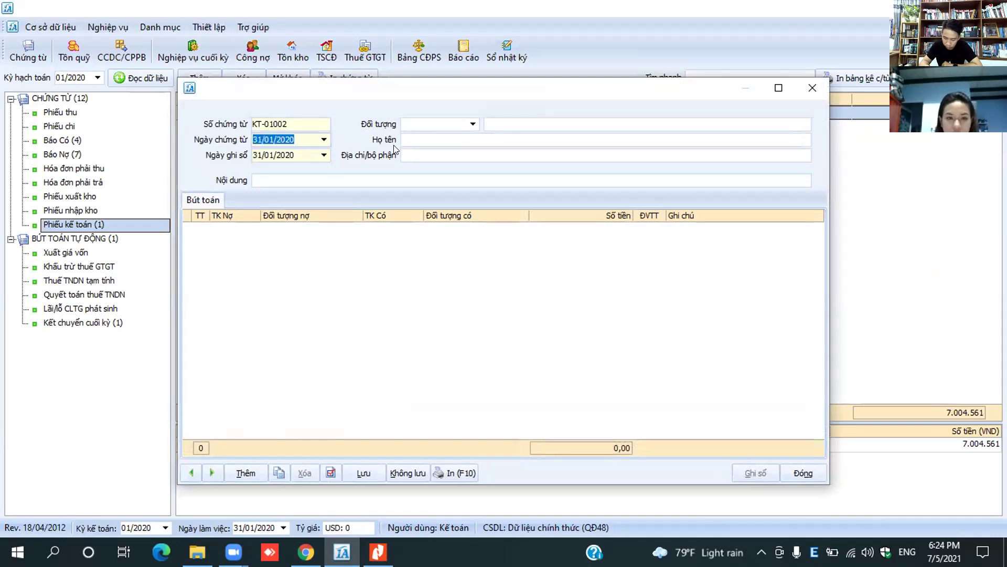
key("Tab")
key("Tab")
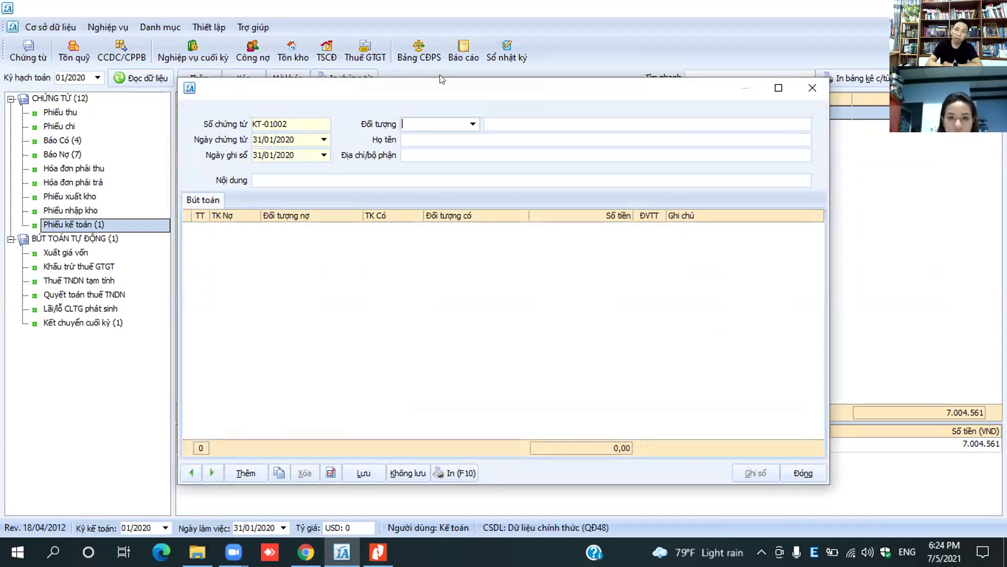
key("F4")
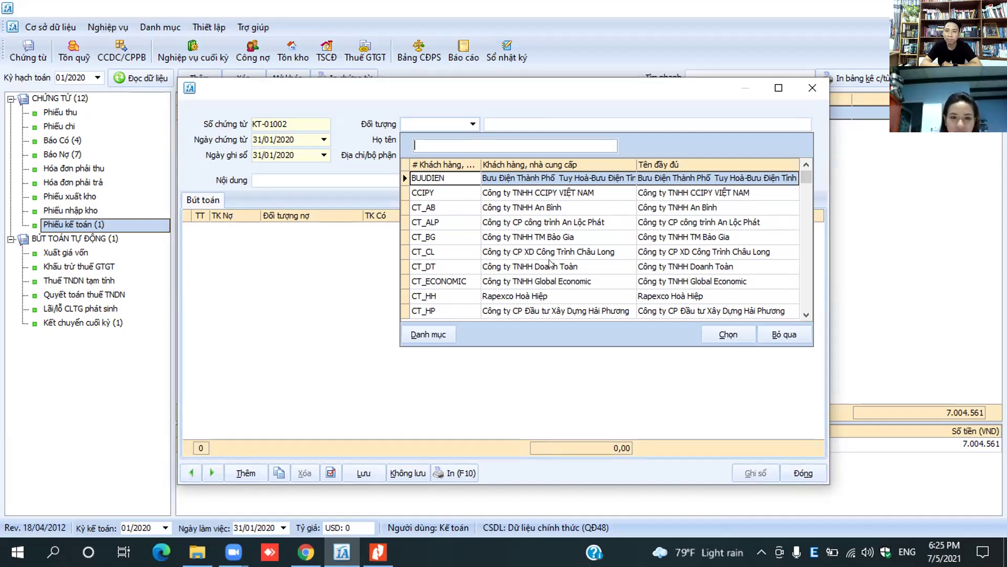
Step: Look through the whole customer and supplier list for an object suited to fixed-asset depreciation
key("Down")
key("Down")
key("Down")
key("Down")
key("Down")
key("Down")
key("Down")
key("Down")
key("Down")
key("Down")
key("Down")
key("Down")
key("Down")
key("Down")
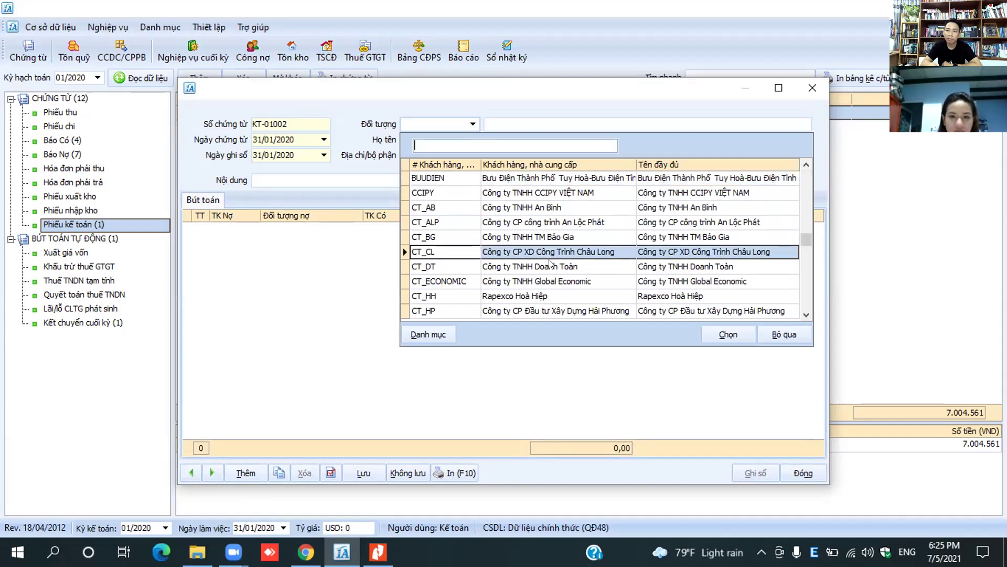
key("Down")
key("Down")
key("Down")
key("Down")
key("Down")
key("Down")
key("Down")
key("Down")
key("Down")
key("Down")
key("Down")
key("Down")
key("Down")
key("Down")
key("Down")
key("Down")
key("Down")
key("Down")
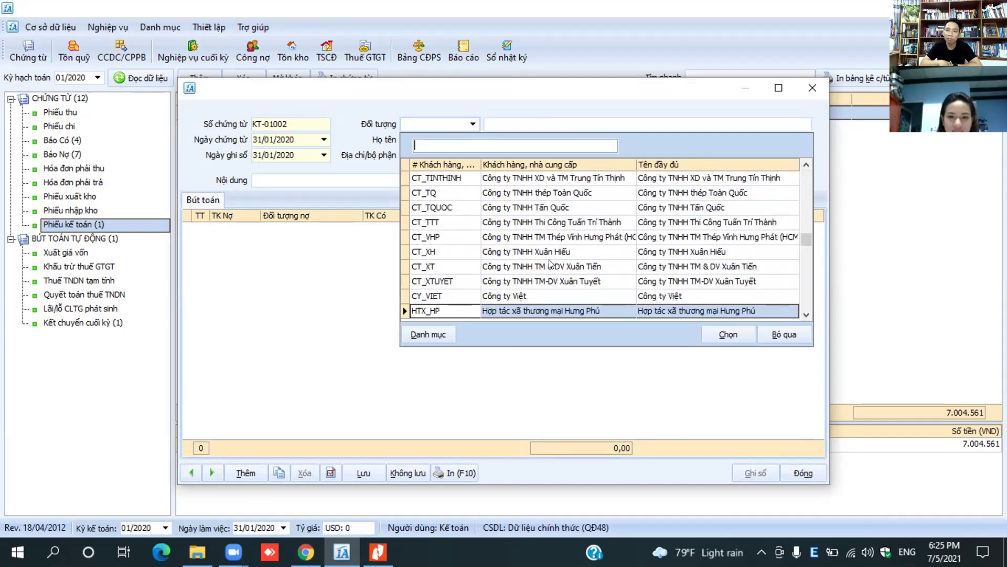
key("Down")
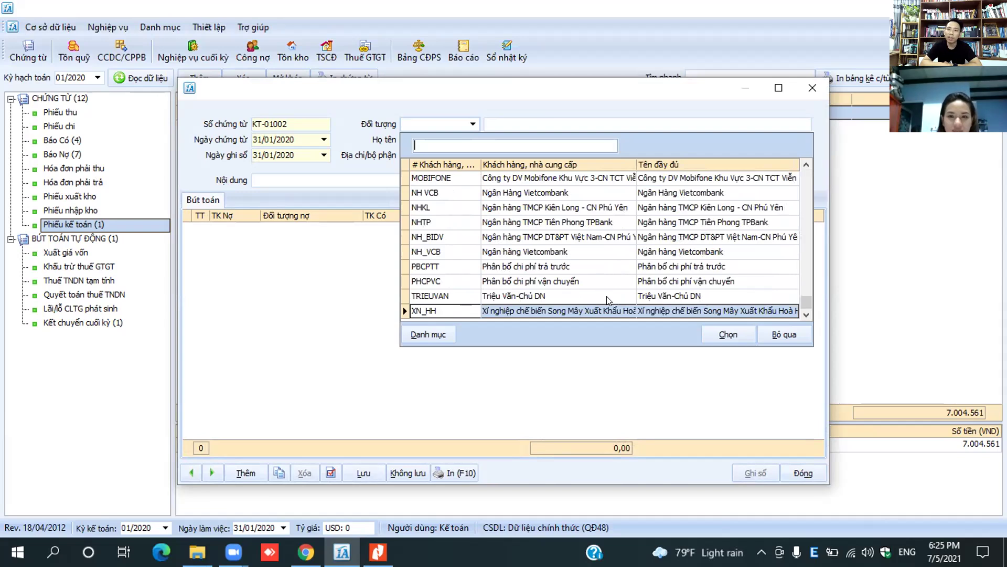
key("Up")
key("Up")
key("Up")
key("Up")
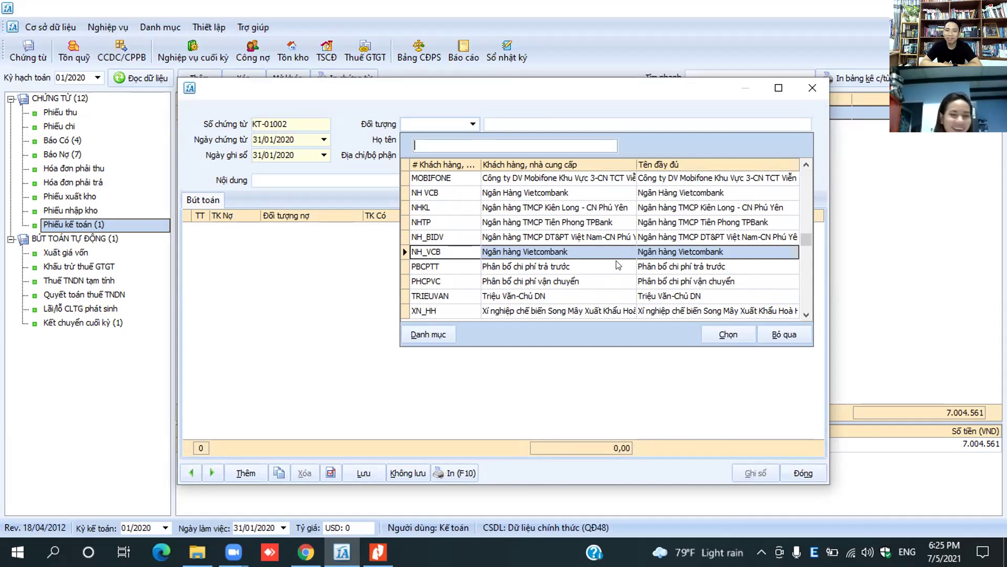
key("Up")
key("Up")
key("Up")
key("Up")
key("Up")
key("Up")
key("Up")
key("Up")
key("Up")
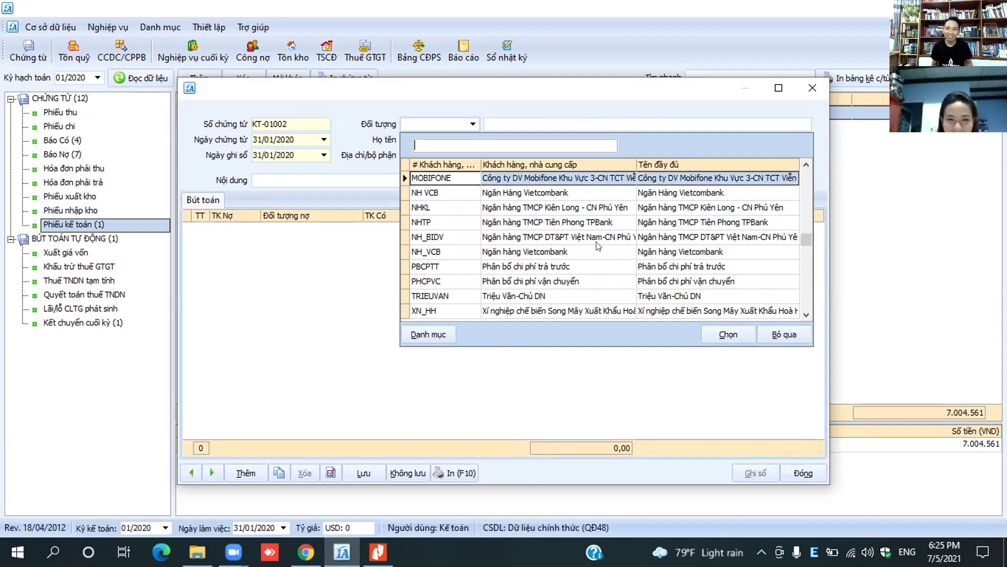
key("Up")
key("Up")
key("Up")
key("Up")
key("Up")
key("Up")
key("Up")
key("Up")
key("Up")
key("Up")
key("Up")
key("Up")
key("Up")
key("Up")
key("Up")
key("Up")
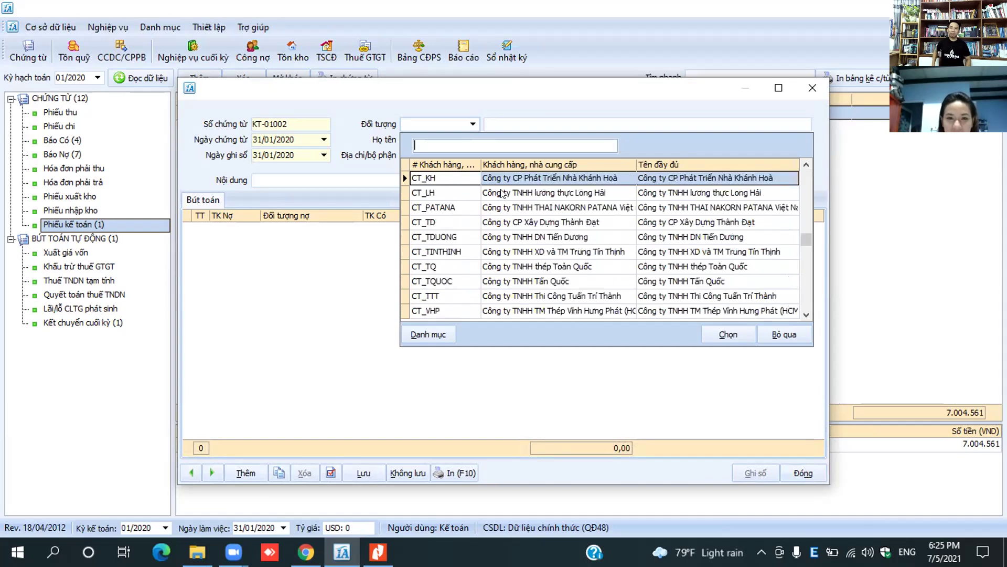
key("Up")
key("Up")
key("Up")
key("Up")
key("Up")
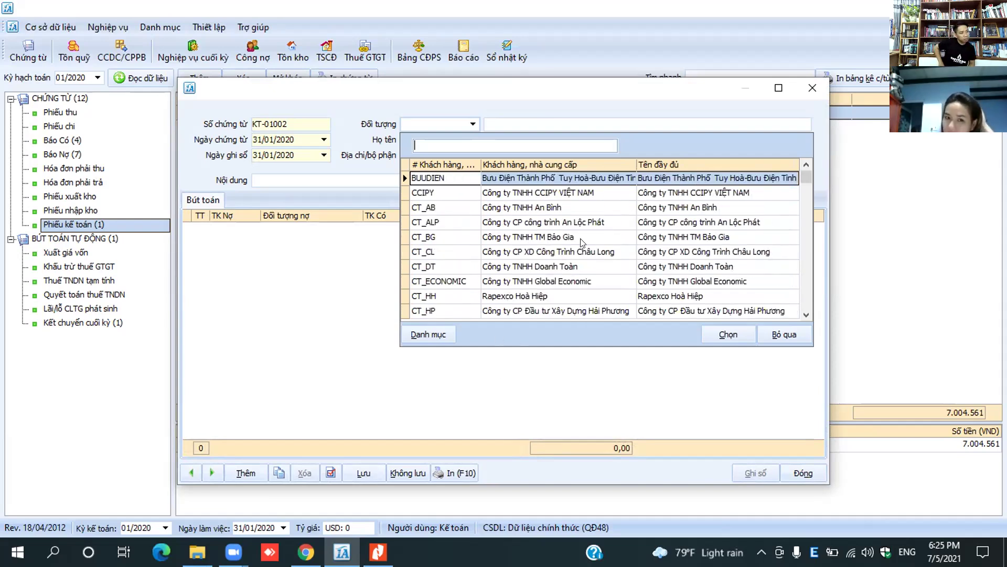
Step: Open the object catalogue and add a new entry with code KHTSCD and trade name "Khấu hao tài sản cố định"
left_click(439, 334)
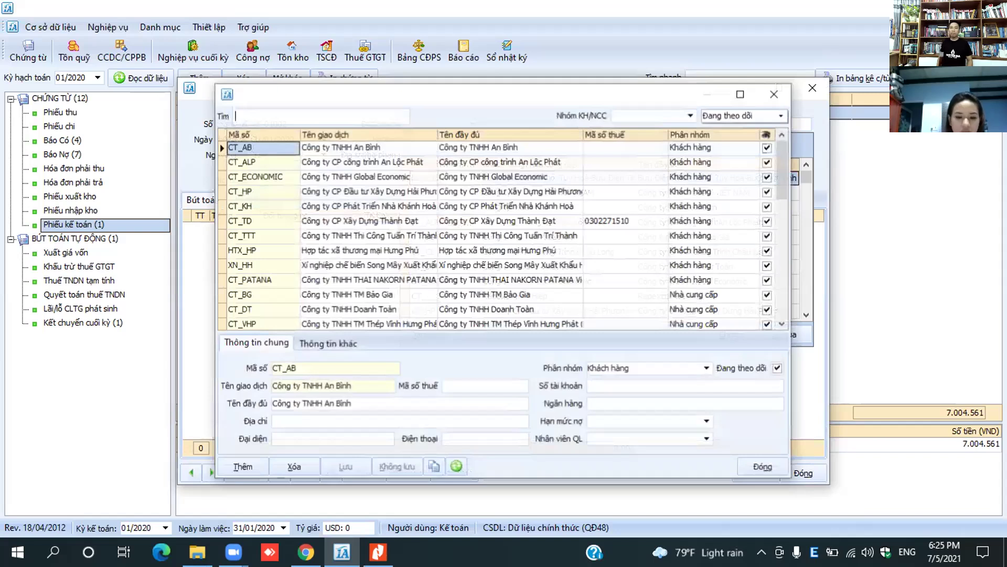
key("alt+t")
type("KHTSCD")
key("Tab")
type("Kha")
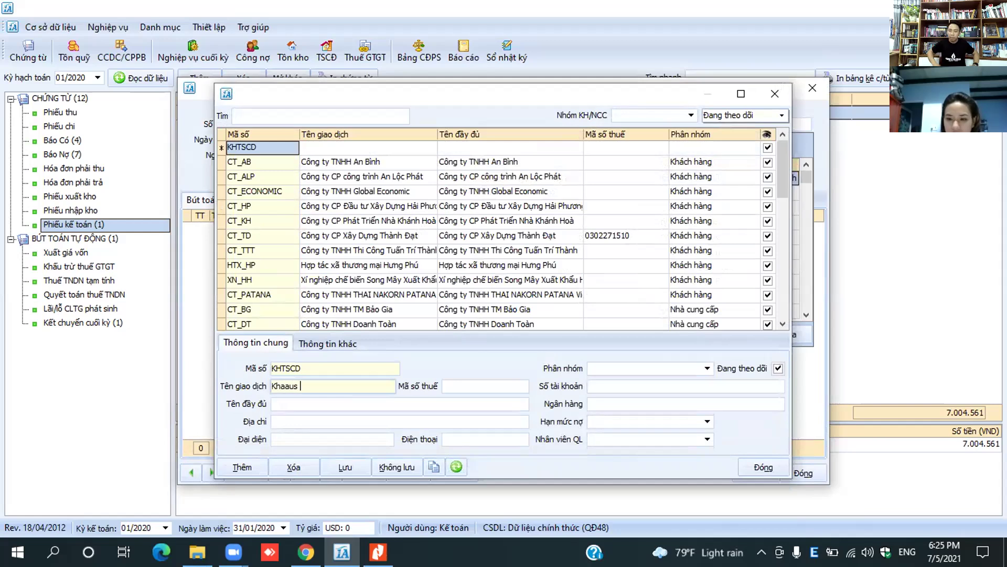
key("ctrl+shift")
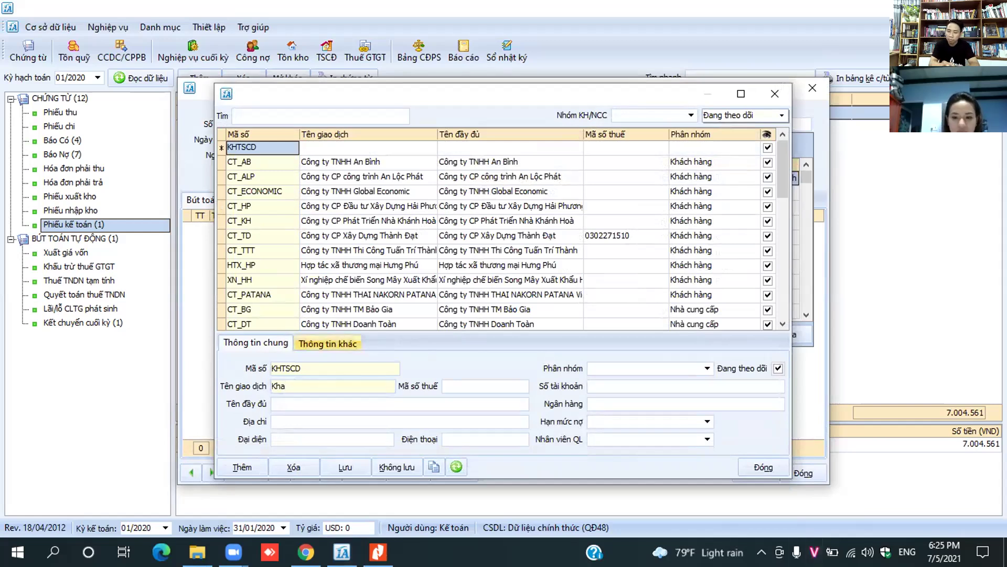
type("aus hao tafi san")
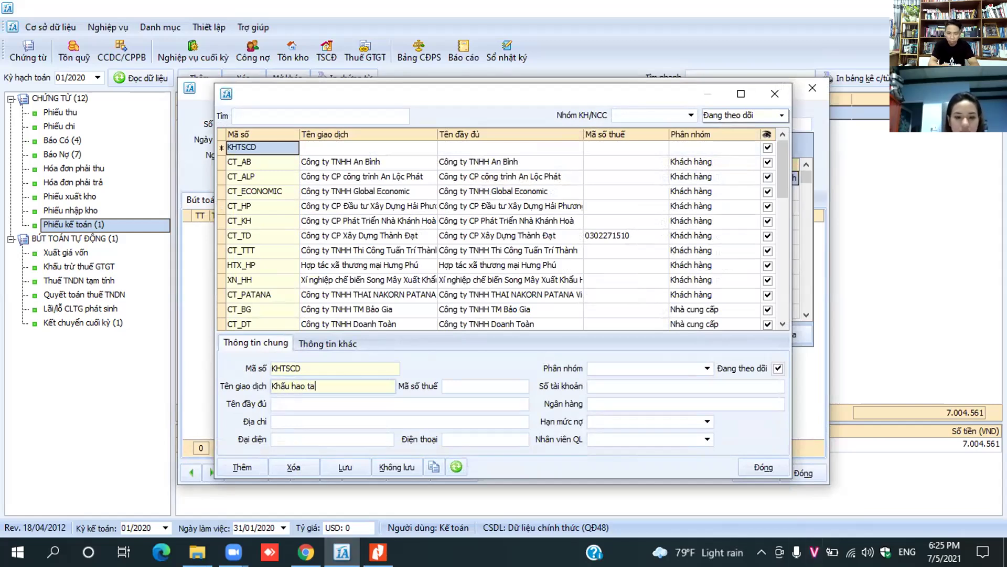
type("co")
key("BackSpace")
key("BackSpace")
type("c")
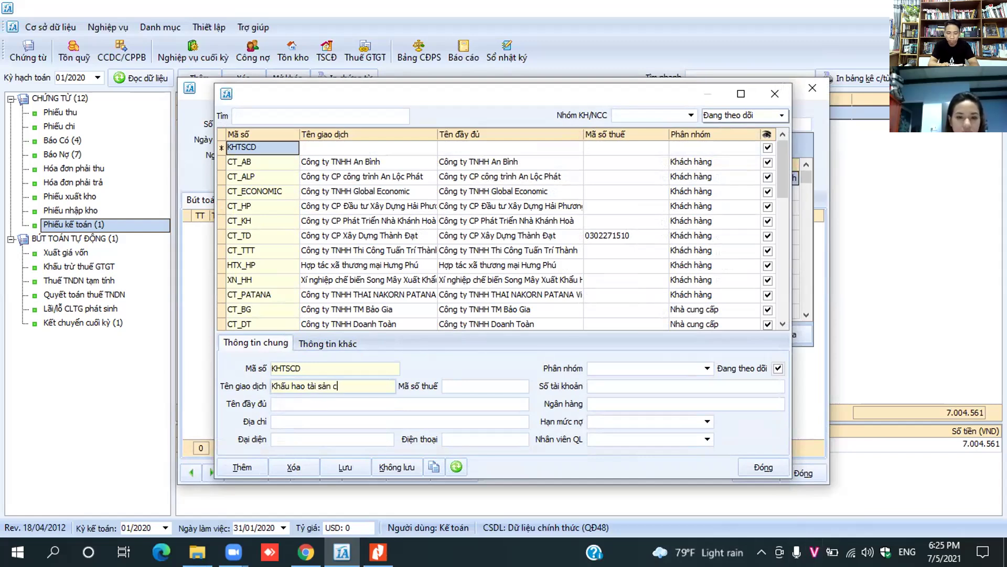
type("oos ddinhj")
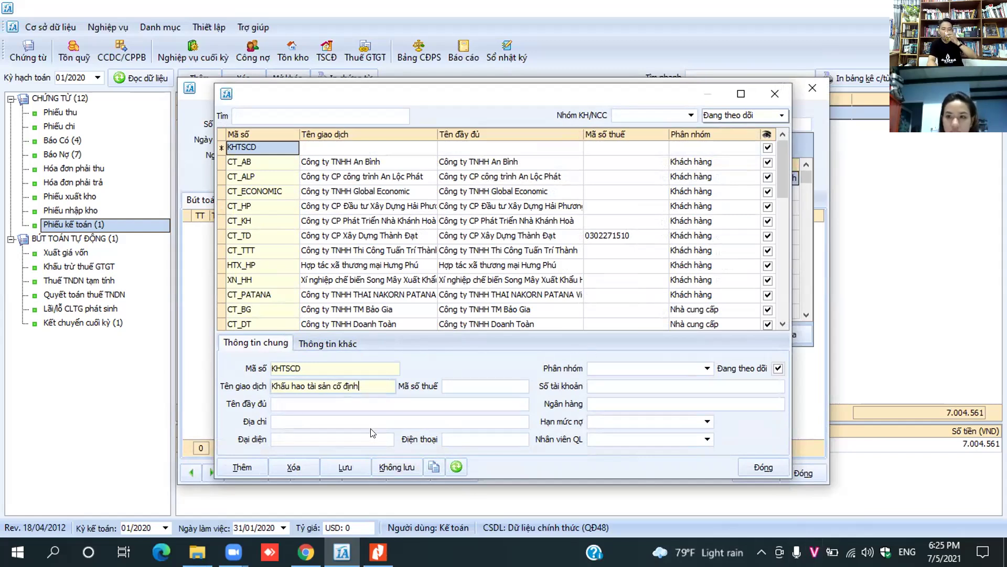
Step: Check the Phân nhóm options, leave that field empty, then save the KHTSCD entry and close the catalogue
left_click(707, 368)
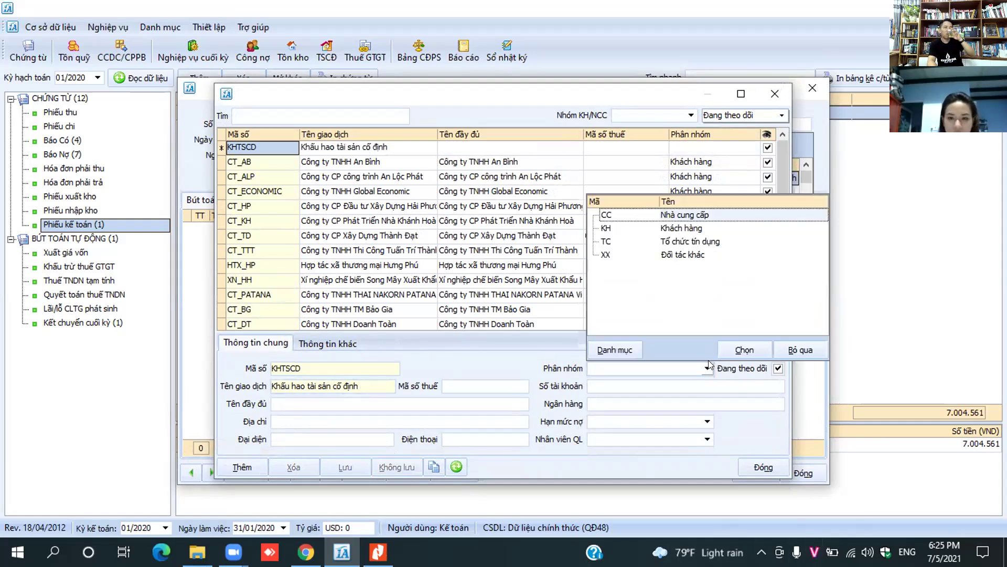
left_click(708, 367)
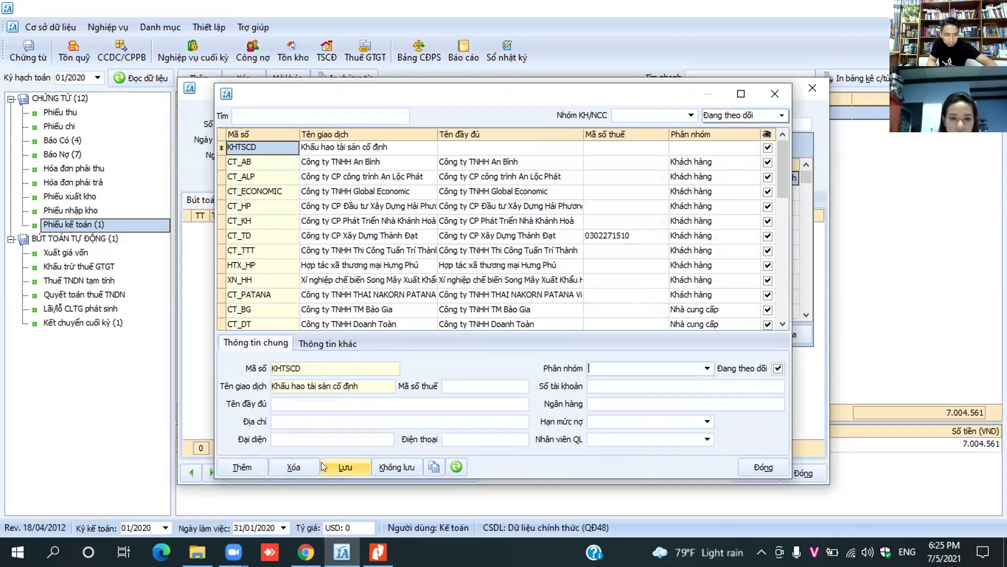
left_click(345, 467)
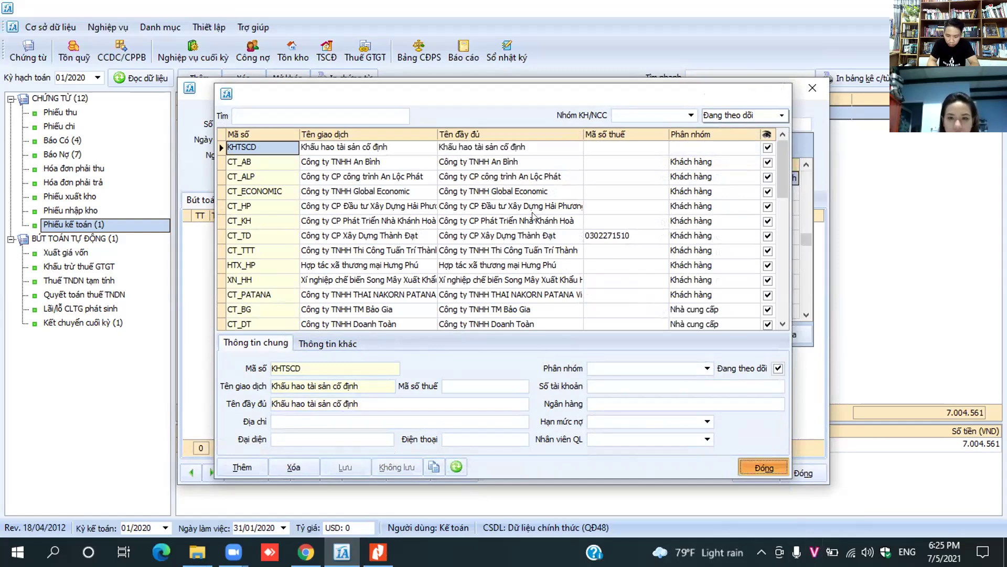
left_click(762, 466)
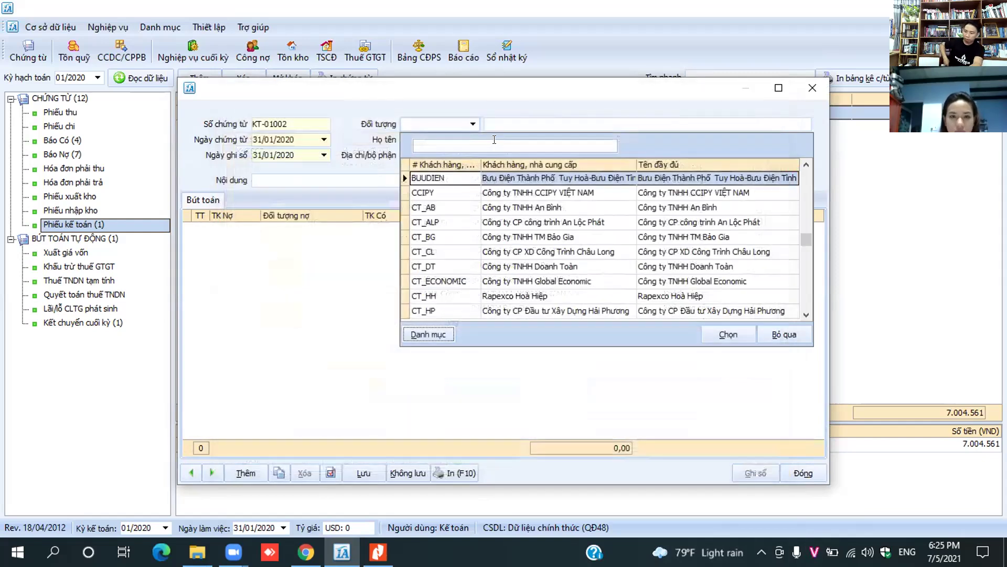
Step: Set the voucher's Đối tượng to KHTSCD and its Nội dung to "Trích khấu hao tháng 01/2020"
left_click_drag(376, 176, 240, 172)
key("BackSpace")
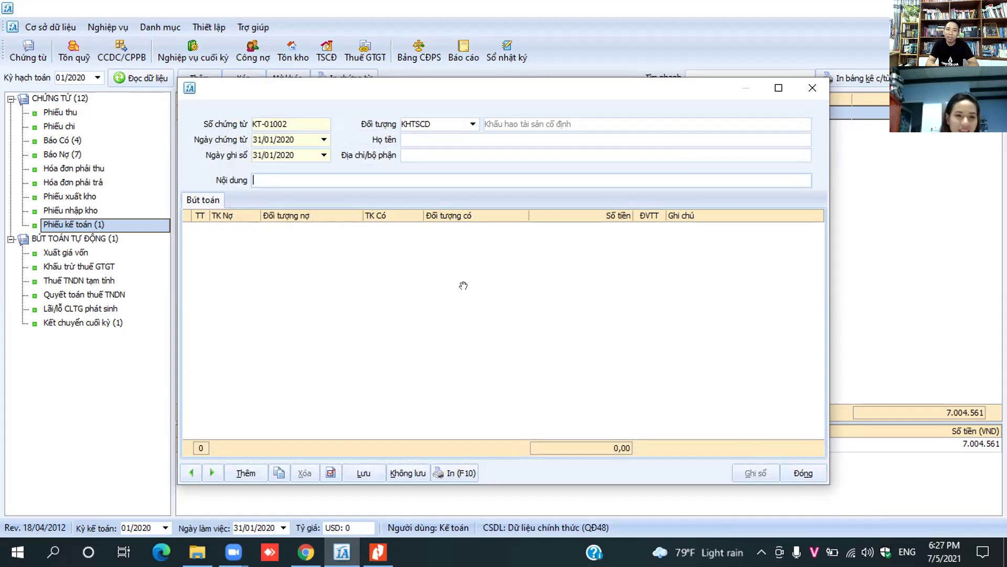
type("Trích")
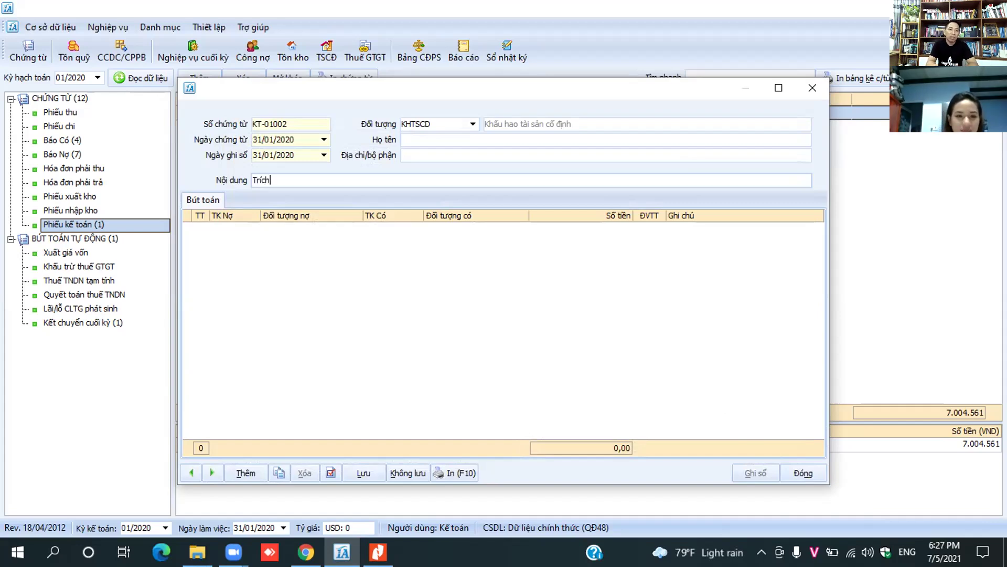
type(" khấu hjap")
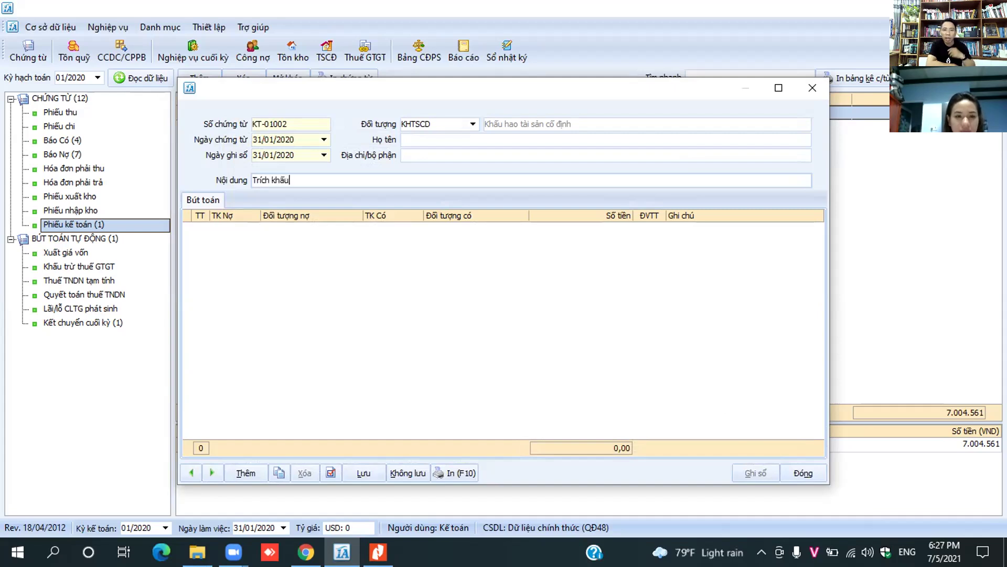
key("BackSpace")
key("BackSpace")
key("BackSpace")
type("ao thang")
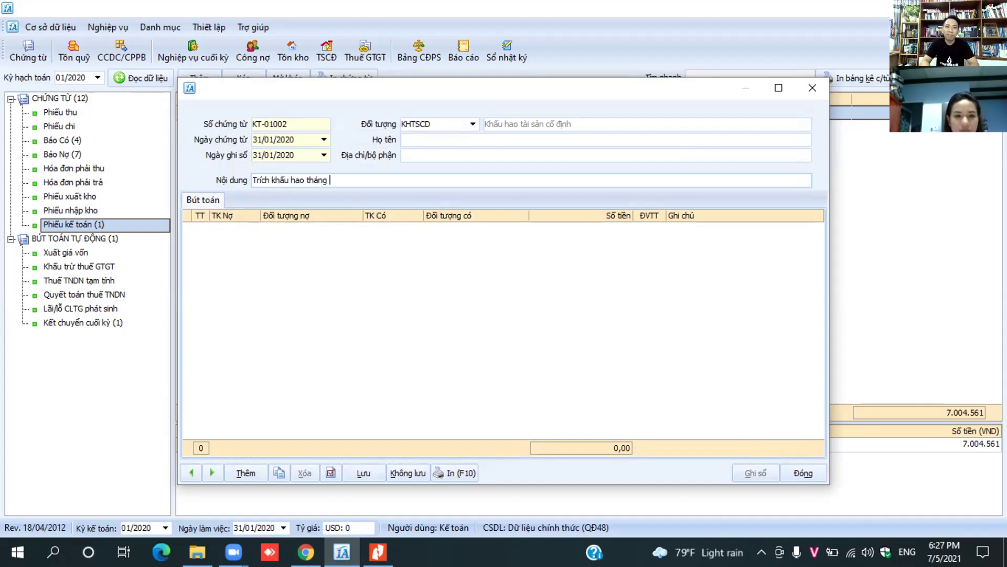
type("s 01/")
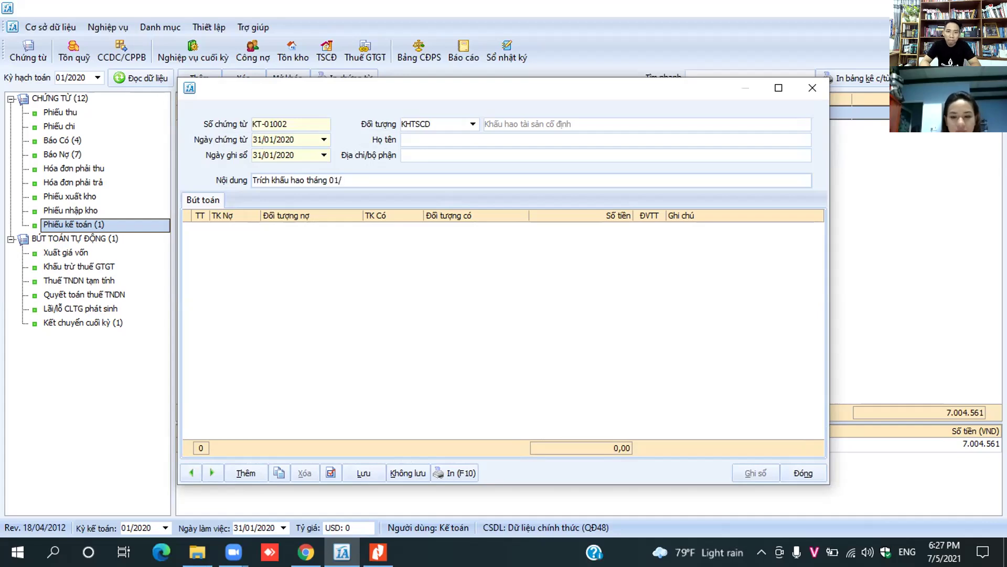
type("2020")
Step: Add an entry line and choose 6422 (Chi phí quản lý doanh nghiệp) as its TK Nợ
left_click(461, 283)
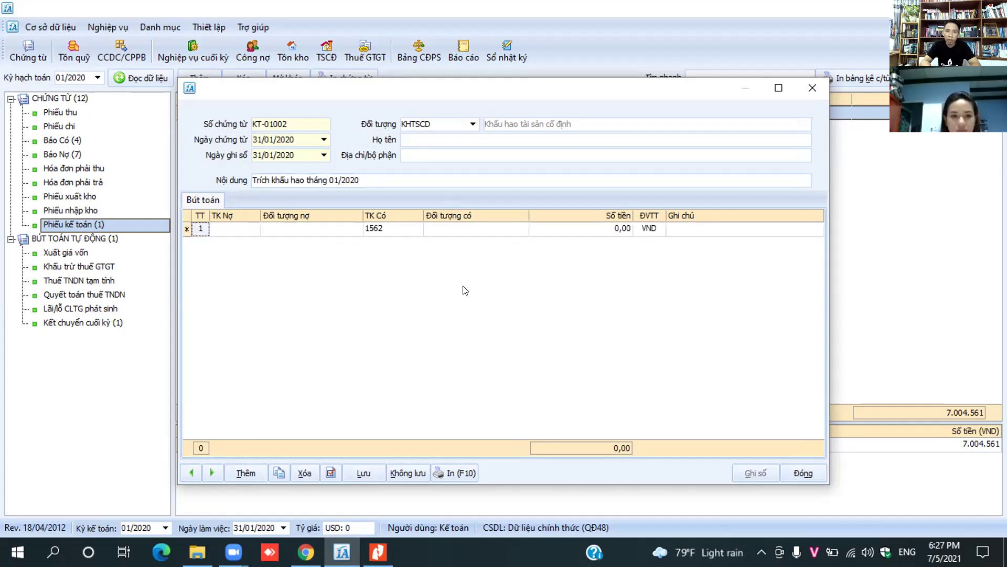
key("Tab")
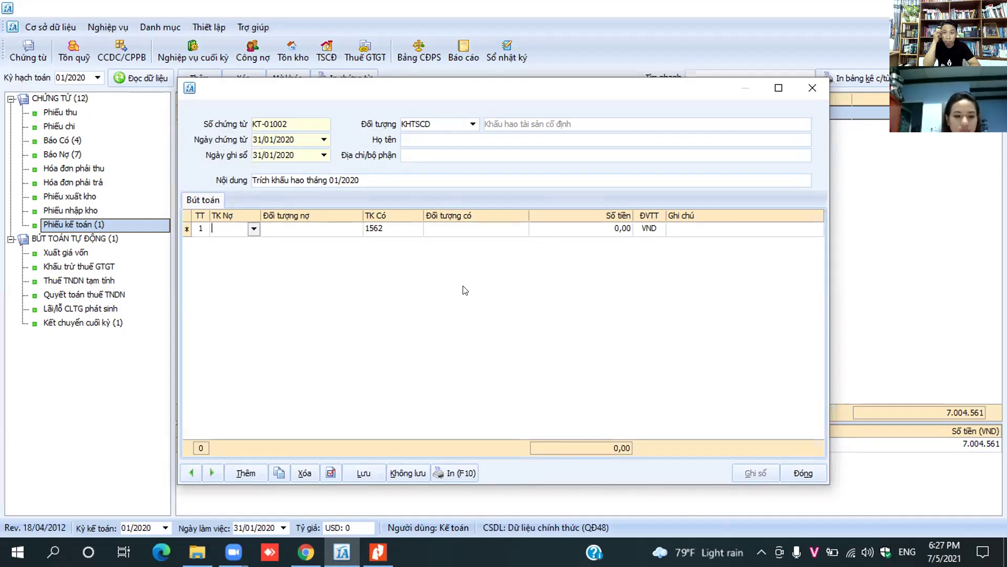
left_click(254, 229)
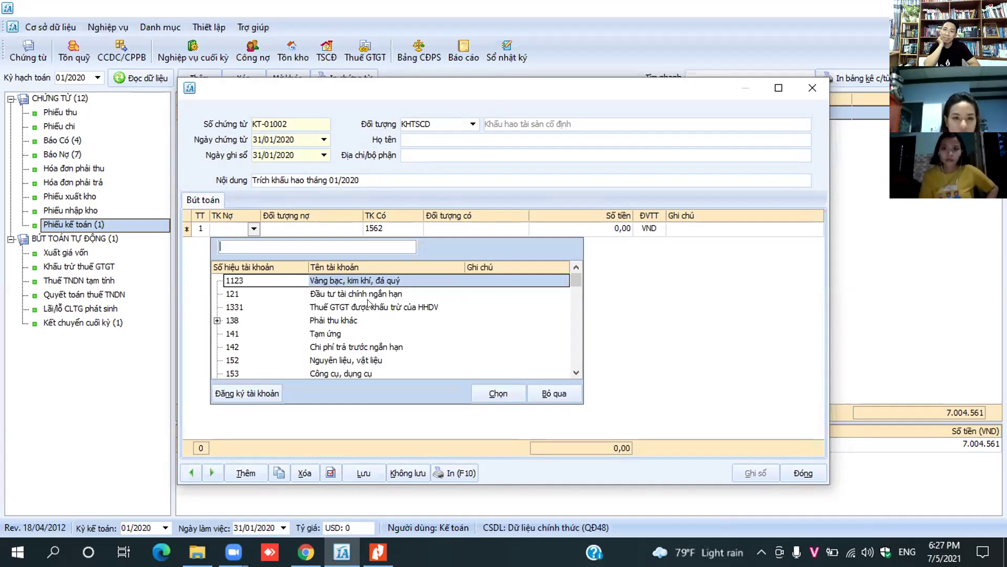
scroll(370, 303, "down", 3)
scroll(369, 303, "down", 15)
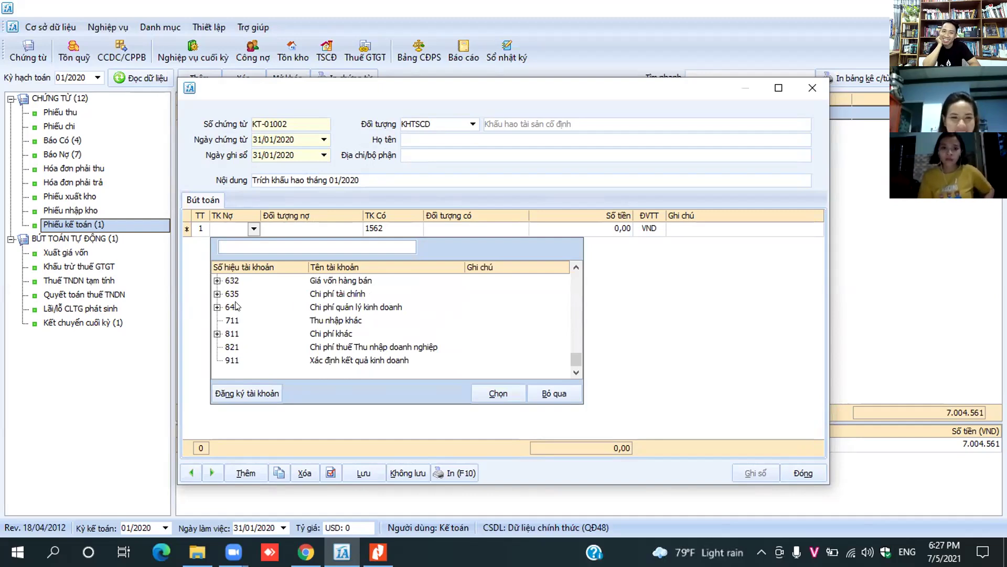
left_click(217, 307)
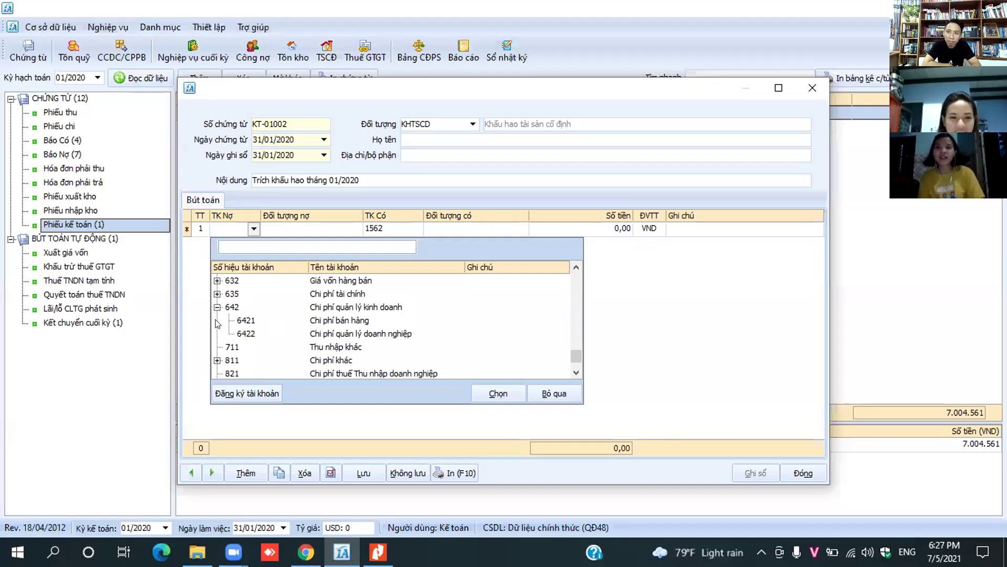
left_click(265, 338)
left_click(486, 394)
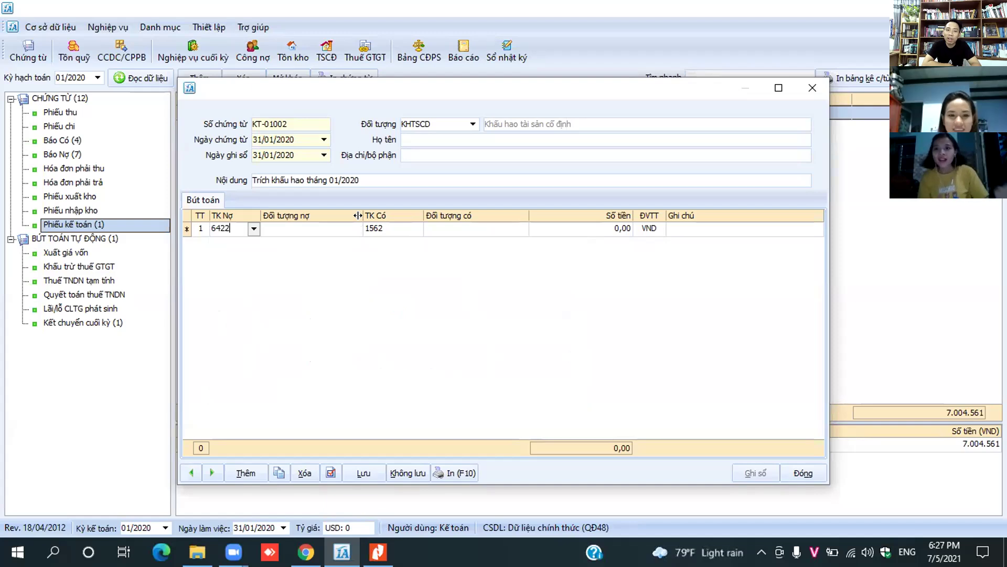
Step: Set the line's TK Có to 2141 (Hao mòn TSCĐ hữu hình)
key("Tab")
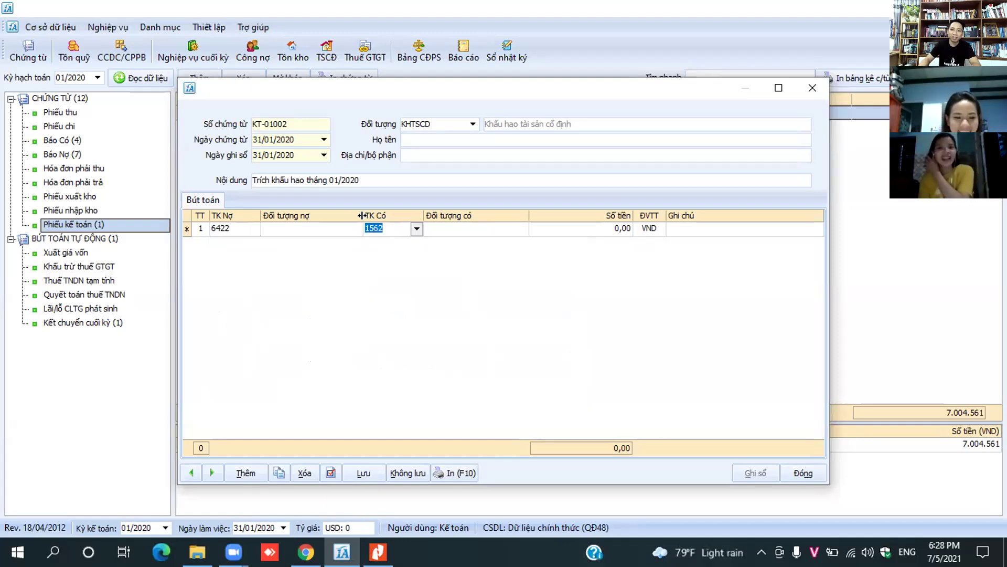
type("21")
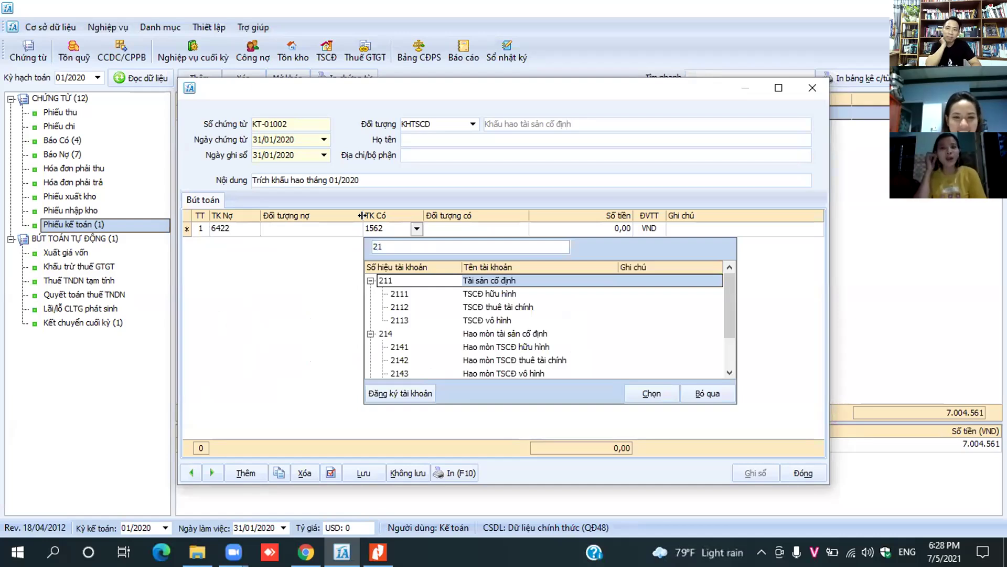
scroll(525, 315, "down", 1)
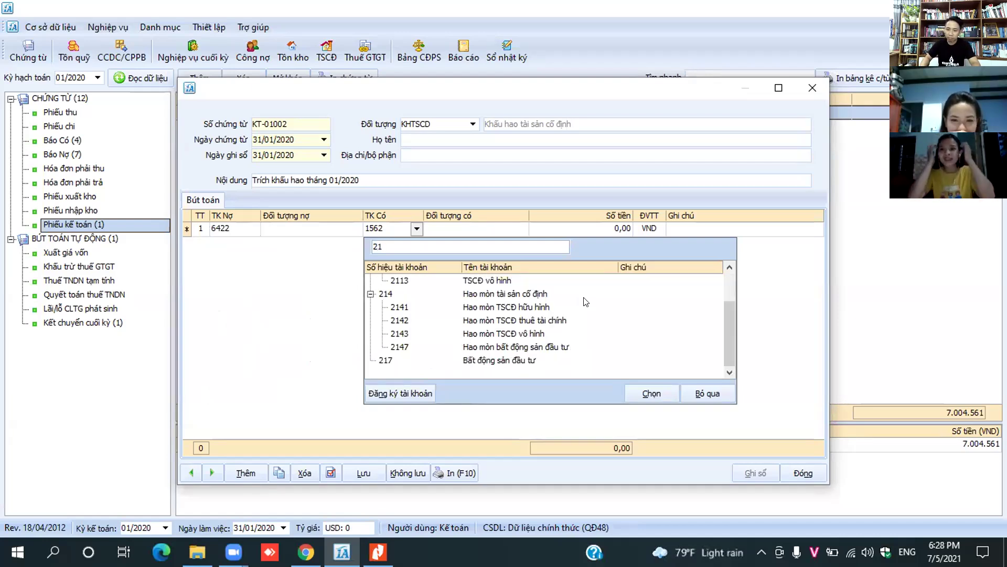
left_click(397, 313)
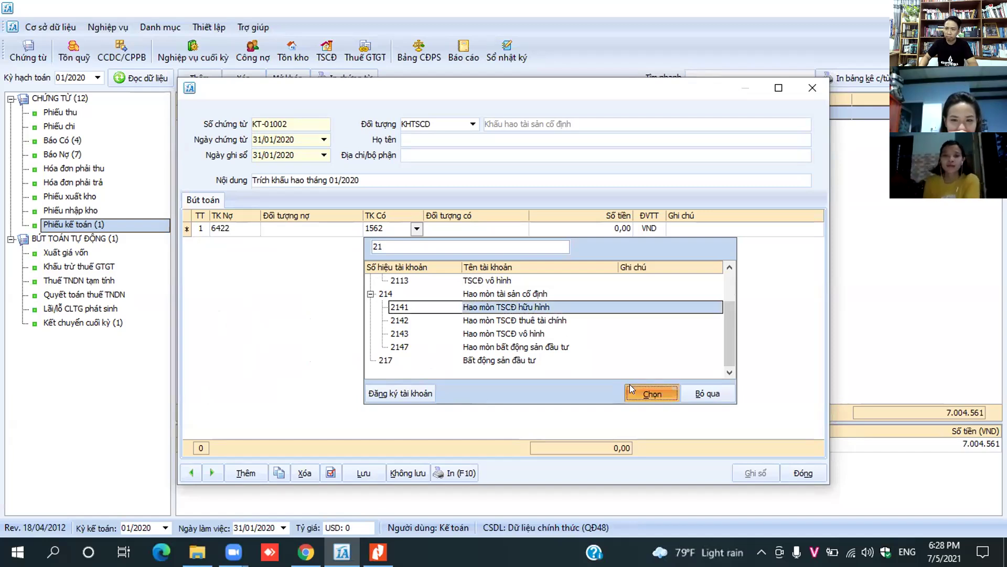
left_click(652, 393)
Step: Consult the car's January depreciation in 59.pdf and enter 11.375.000 VND as the line's Số tiền in the voucher
left_click(577, 229)
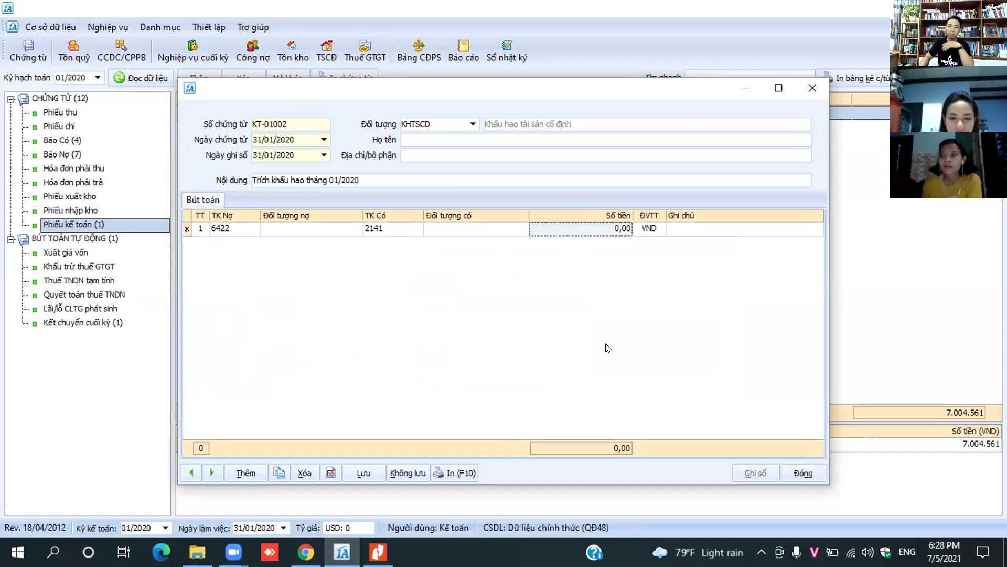
key("alt+Tab")
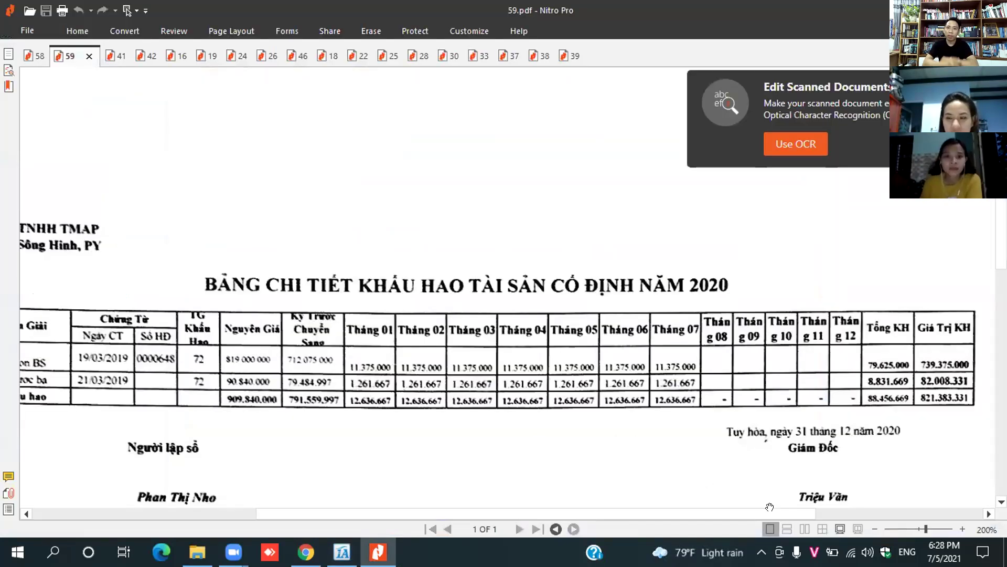
left_click_drag(757, 517, 726, 517)
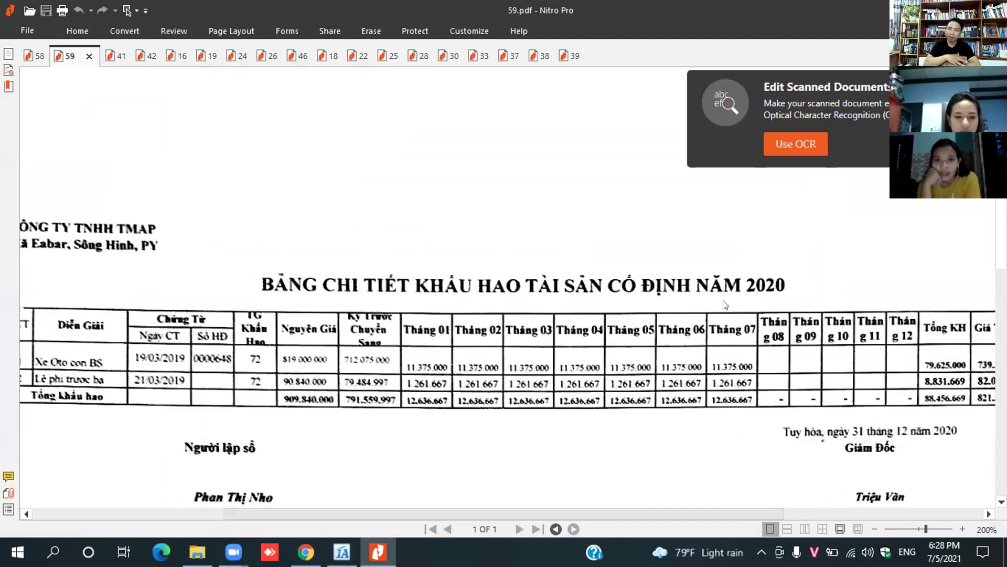
key("alt+Tab")
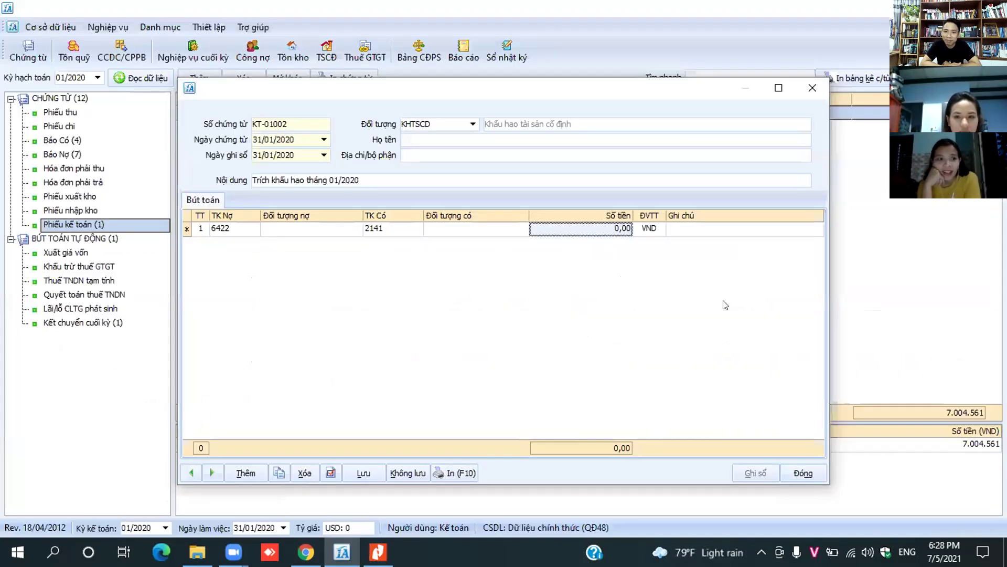
left_click(620, 228)
type("11")
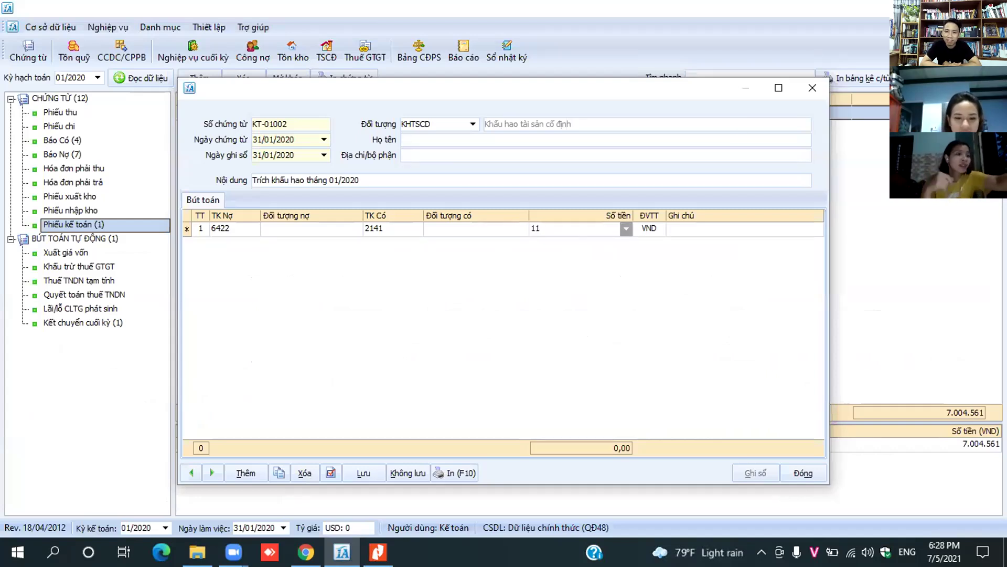
type("375000")
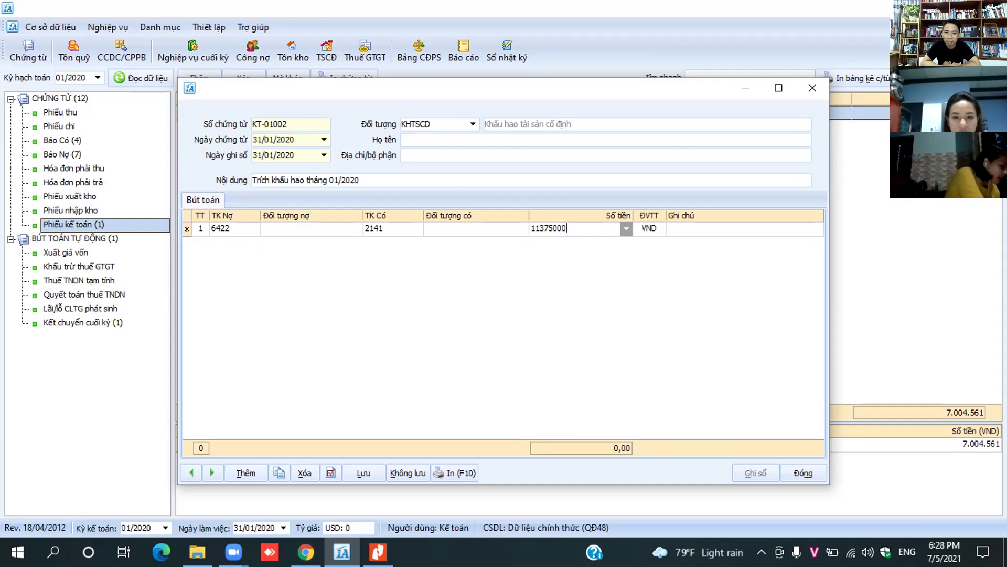
key("Tab")
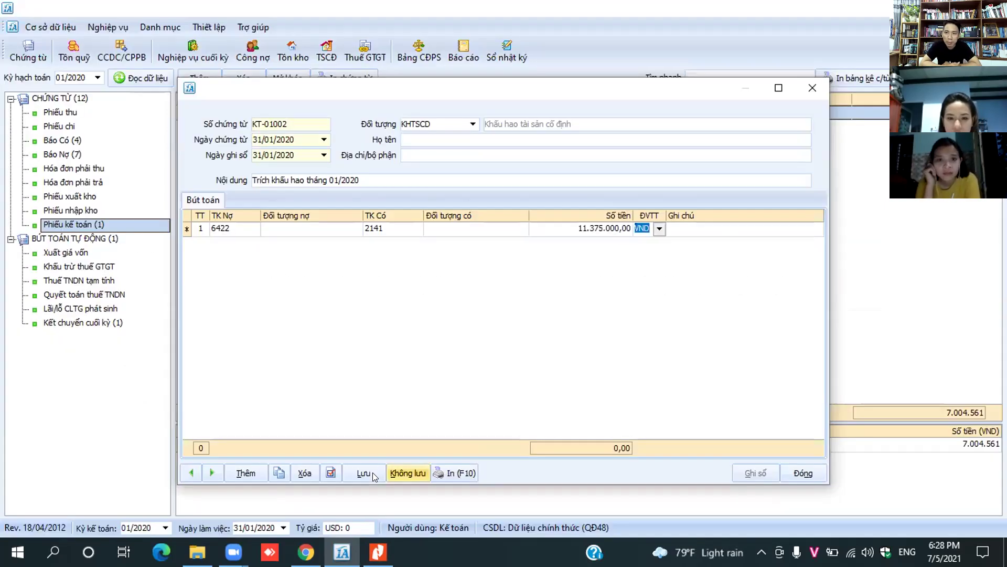
Step: Save the depreciation voucher, post it to the ledger and close its window
left_click(372, 474)
left_click(758, 473)
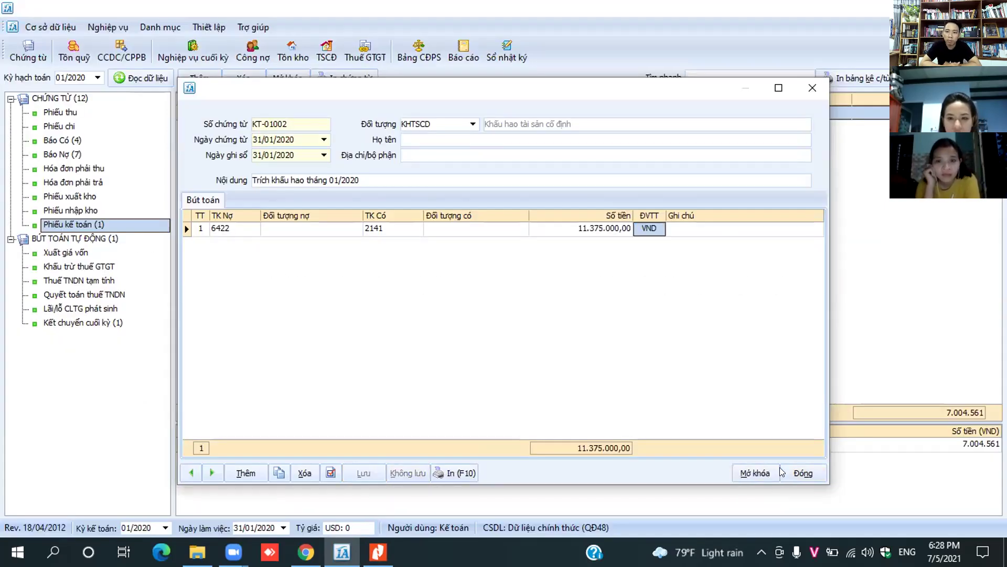
left_click(802, 475)
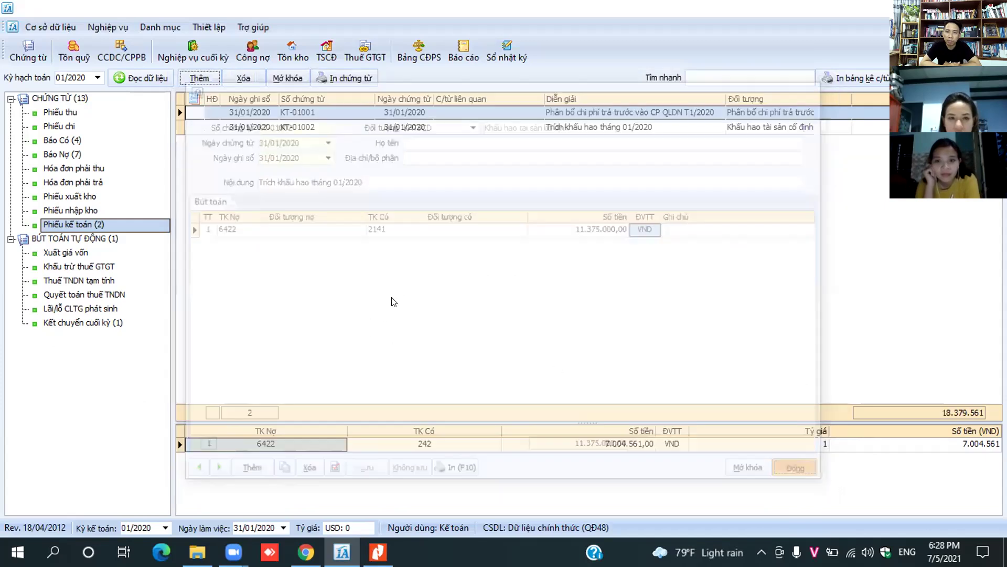
Step: Compare the depreciation schedule in 59.pdf with the January vouchers in the Phiếu kế toán list
key("alt+Tab")
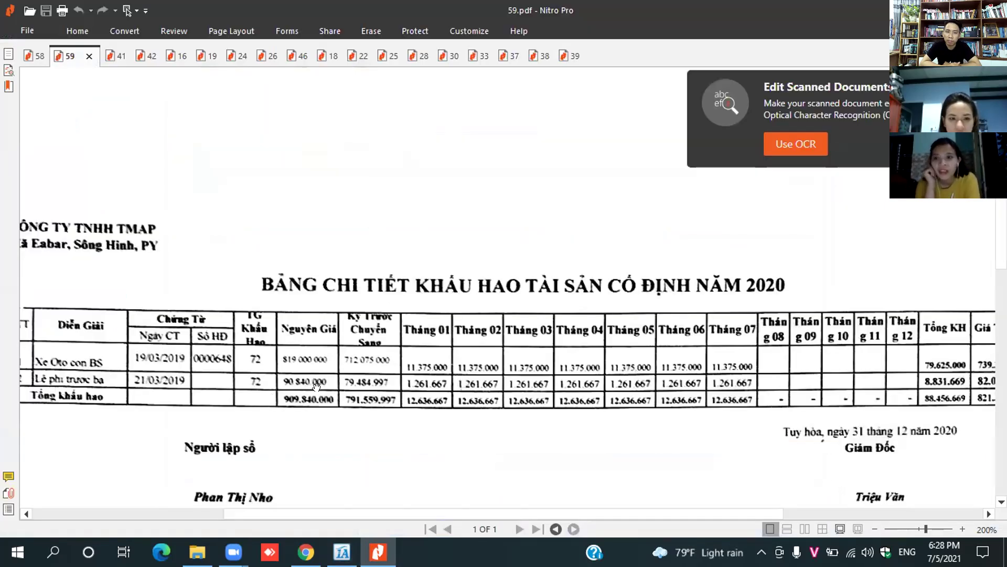
key("alt+Tab")
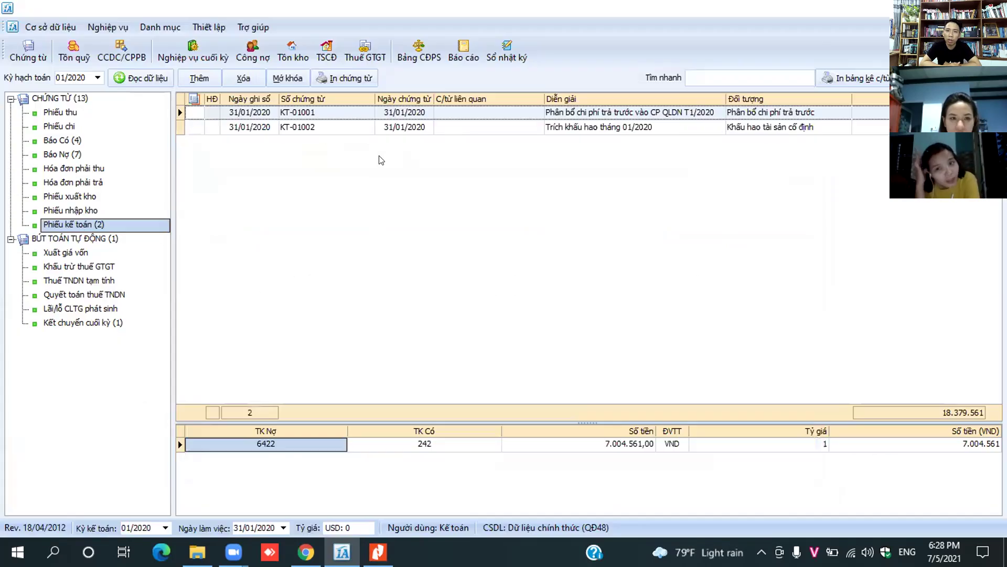
key("alt+Tab")
key("alt+Tab")
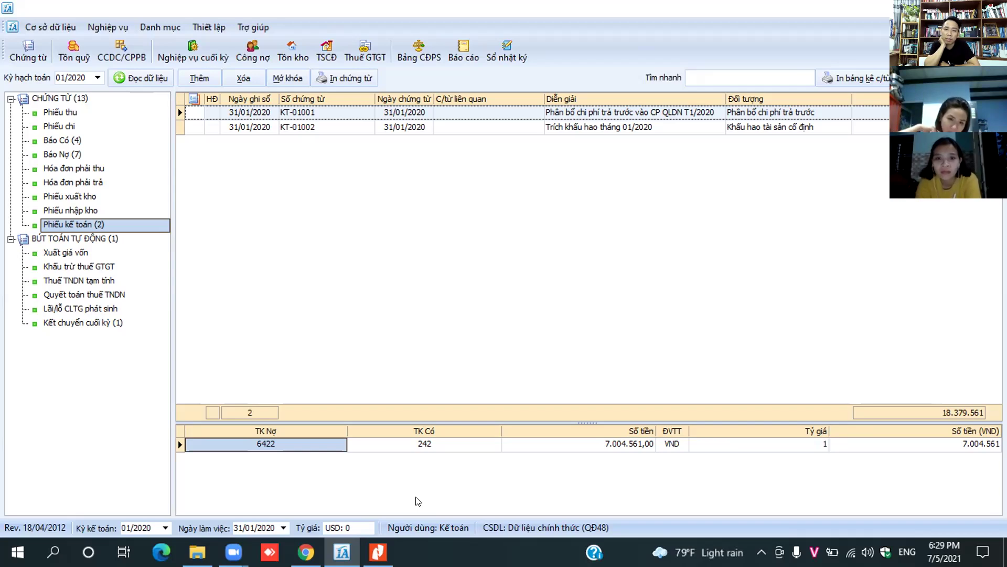
Step: Reload the 2020 trial balance (Bảng CĐPS) and check the credit movement of account 2141 (Hao mòn TSCĐ hữu hình)
left_click(418, 51)
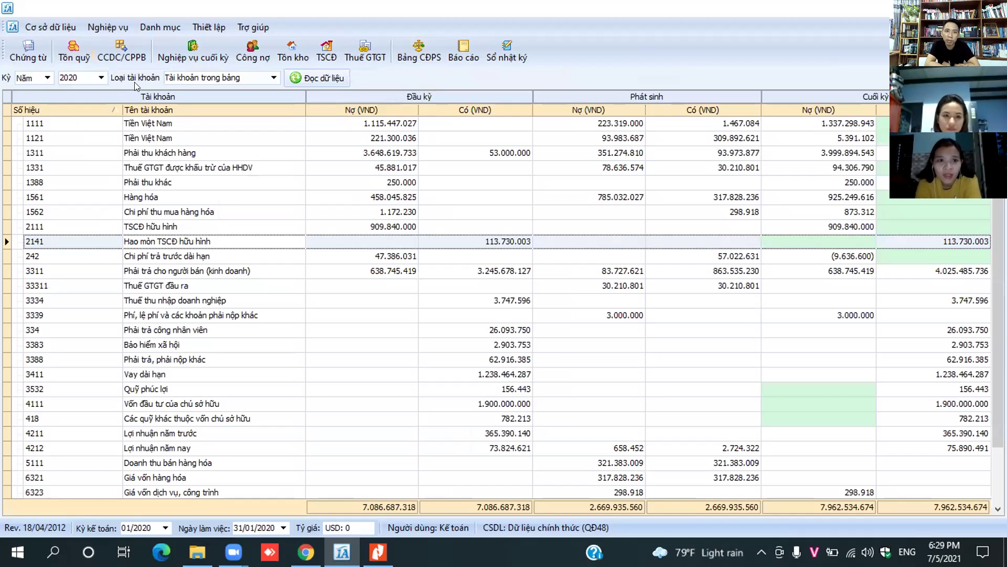
left_click(316, 78)
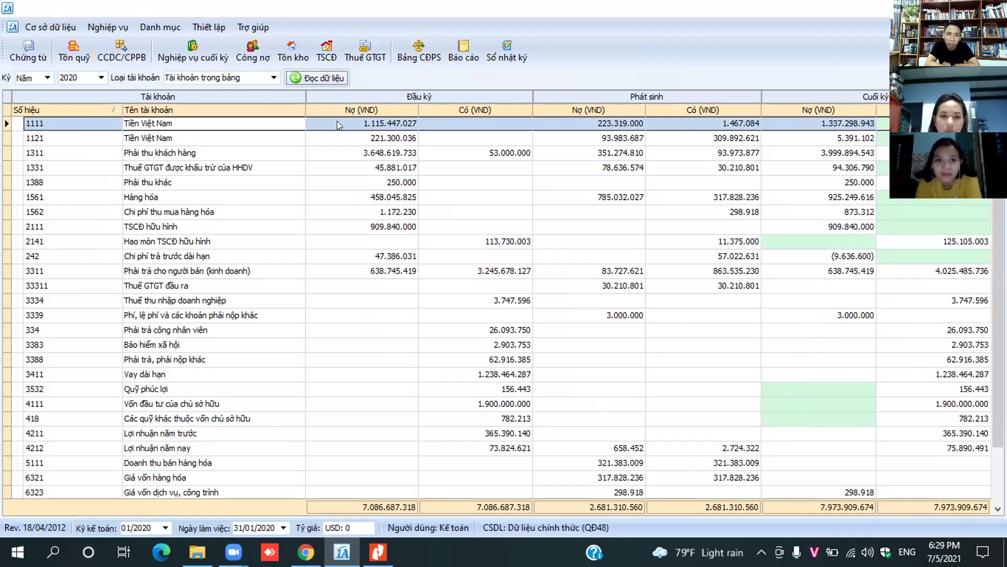
left_click(316, 78)
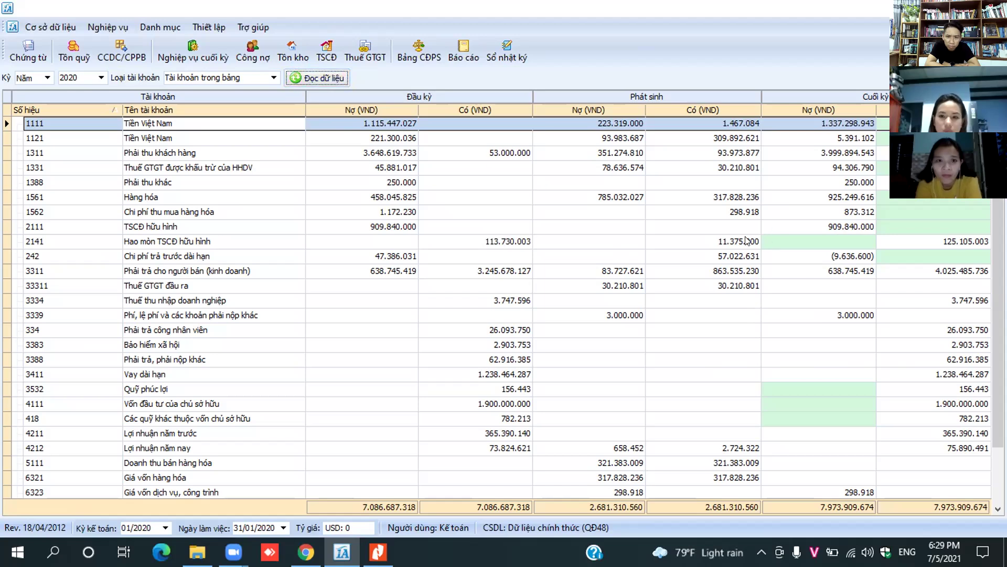
left_click(720, 241)
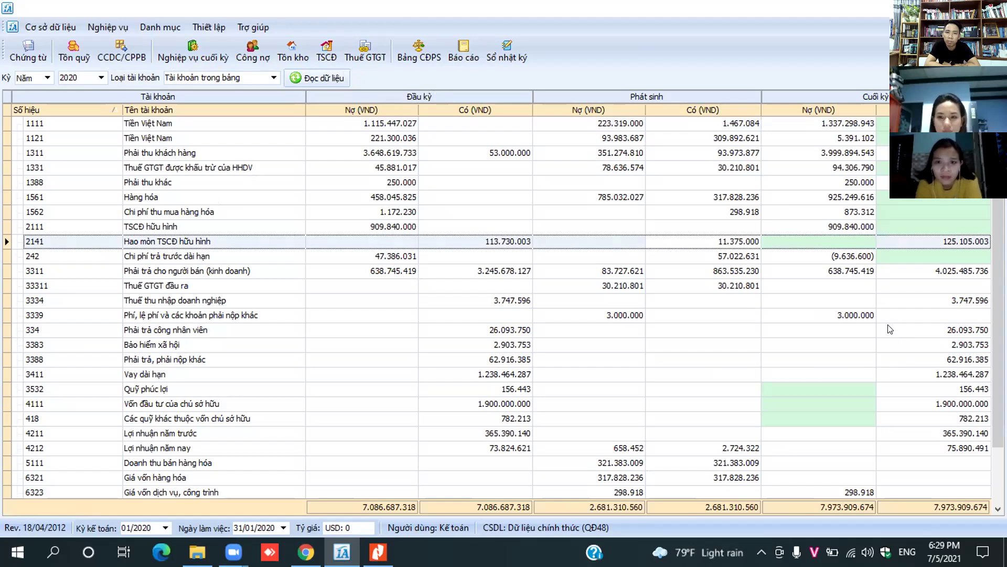
Step: Examine the by-object balances of account 242 (Chi phí trả trước dài hạn), including BDX2020, and return to the reloaded Phiếu kế toán list
left_click(834, 256)
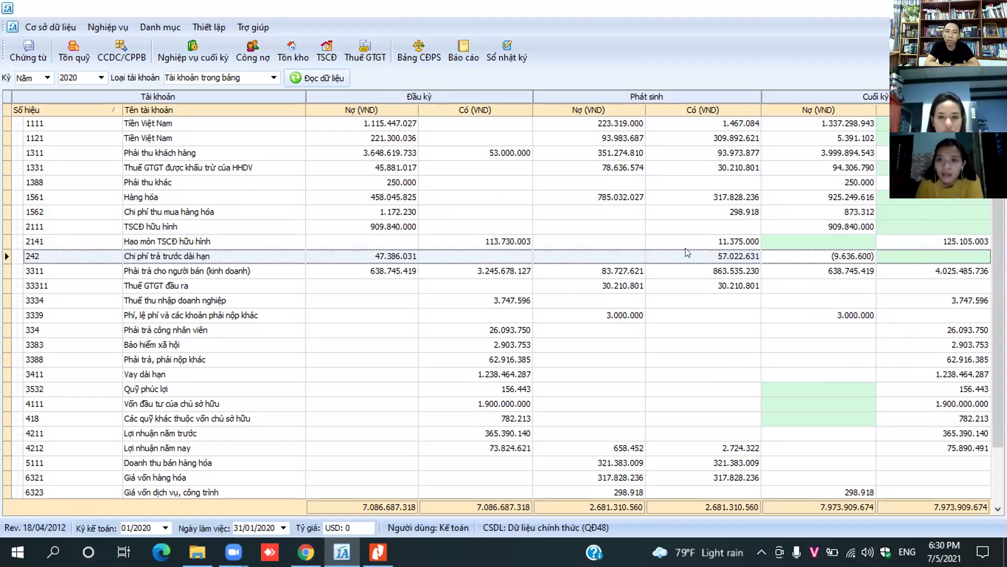
double_click(716, 257)
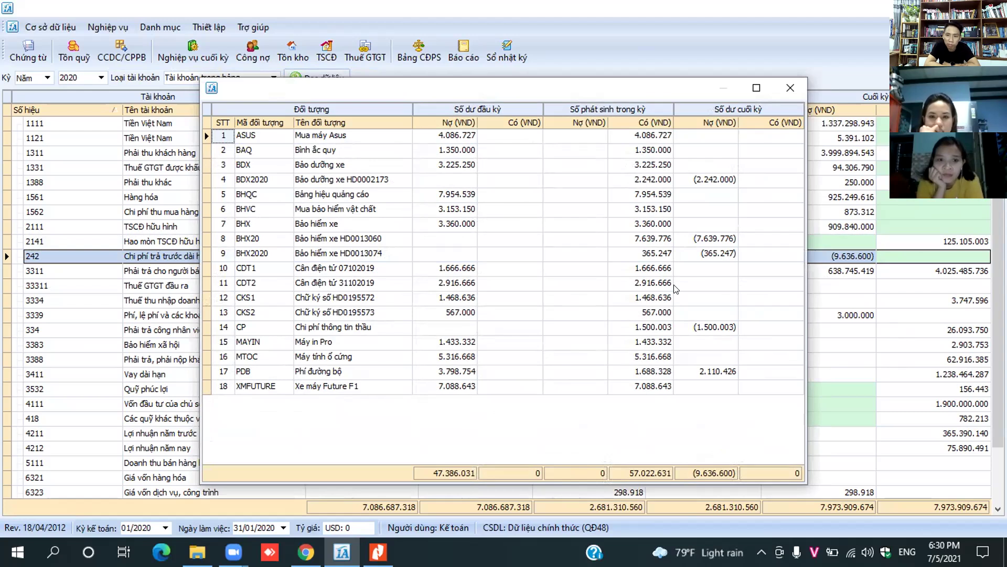
left_click(692, 179)
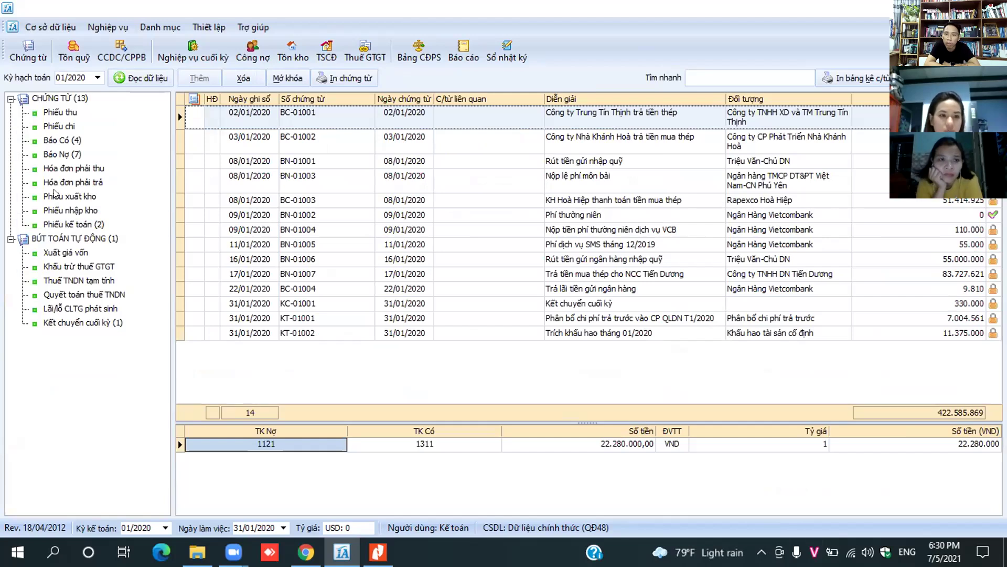
left_click(71, 225)
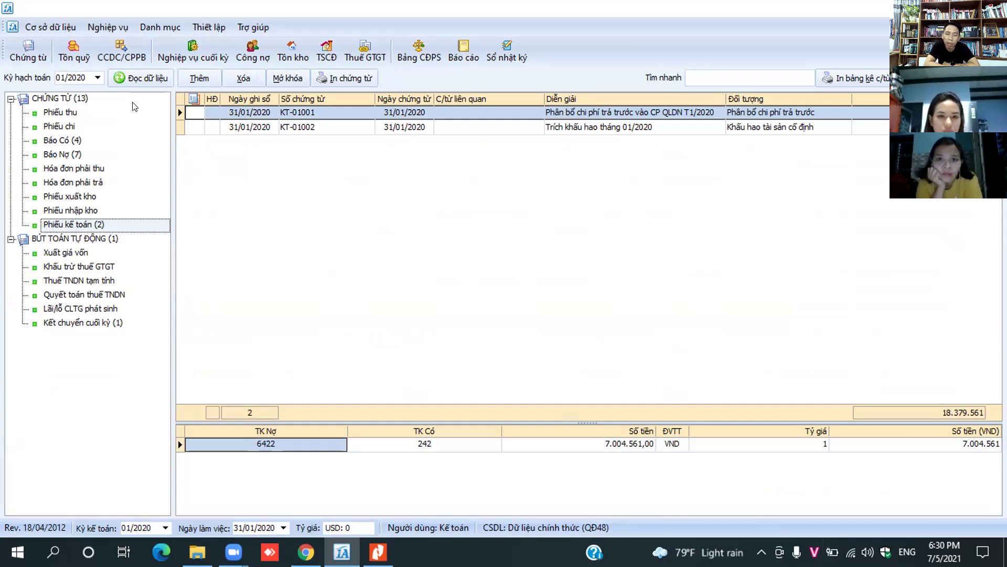
left_click(167, 78)
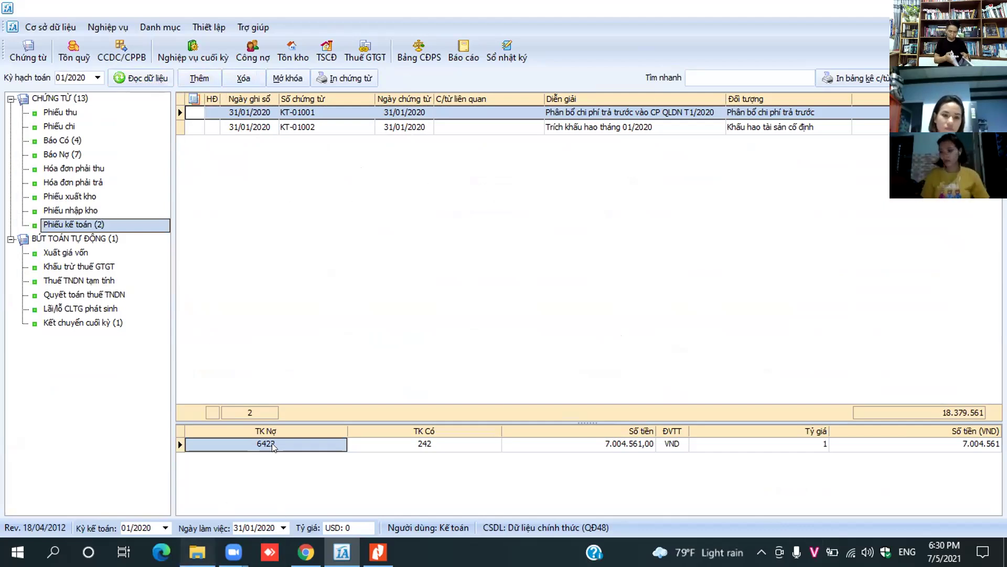
Step: Open the allocation schedules 61.pdf and 60.pdf from the TMAP practice folder and review them
left_click(197, 552)
scroll(161, 311, "down", 7)
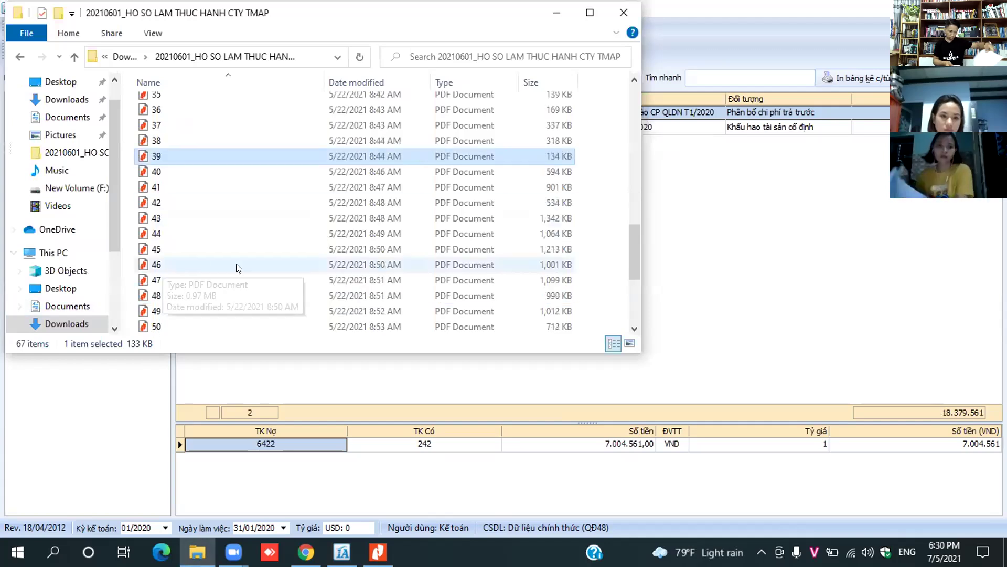
left_click(161, 311)
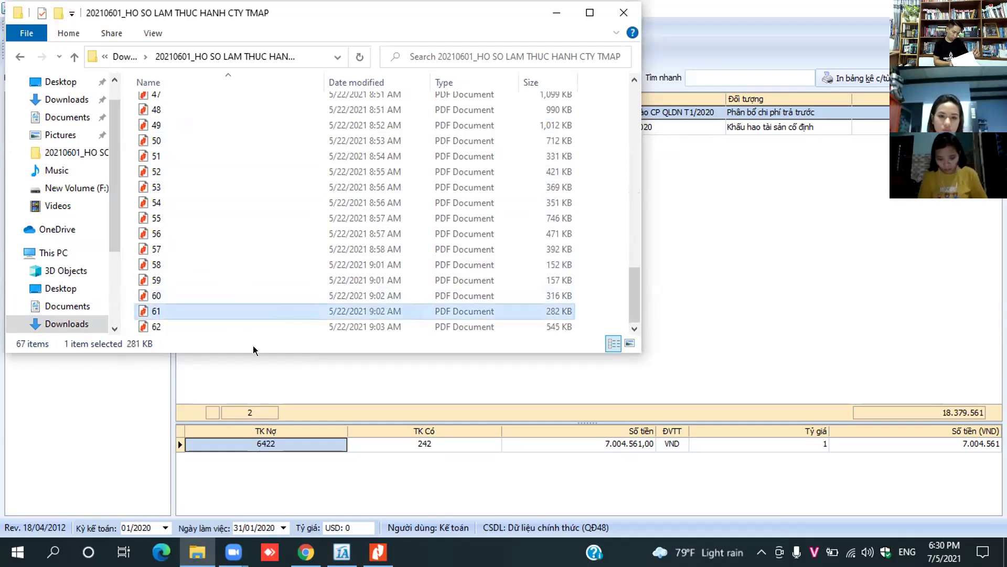
key("alt+Tab")
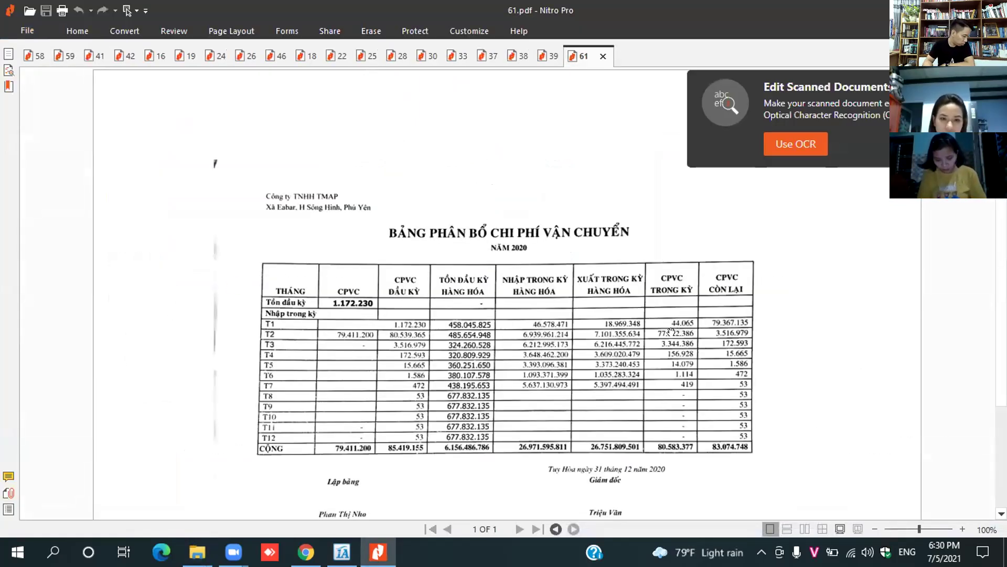
key("alt+Tab")
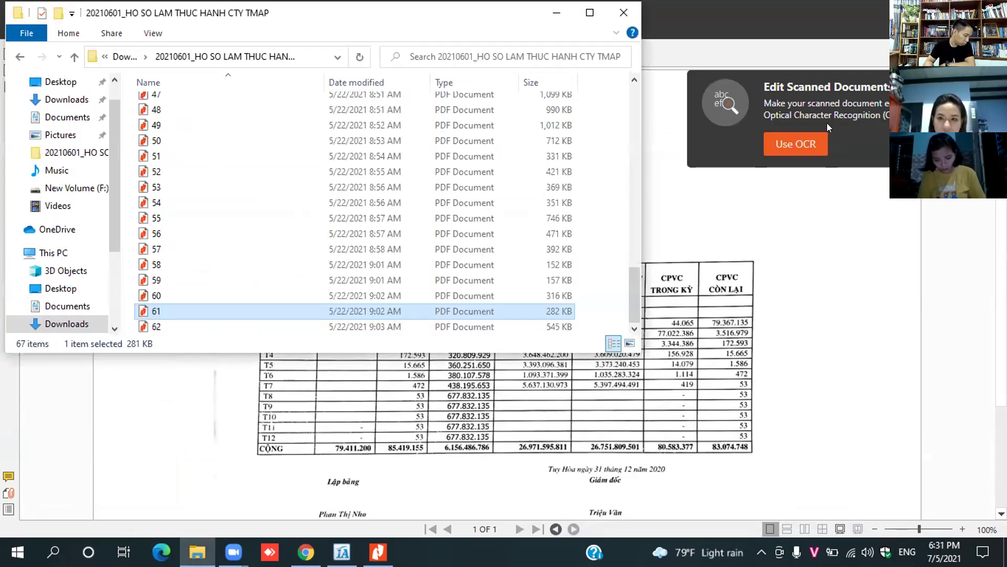
key("Up")
key("Return")
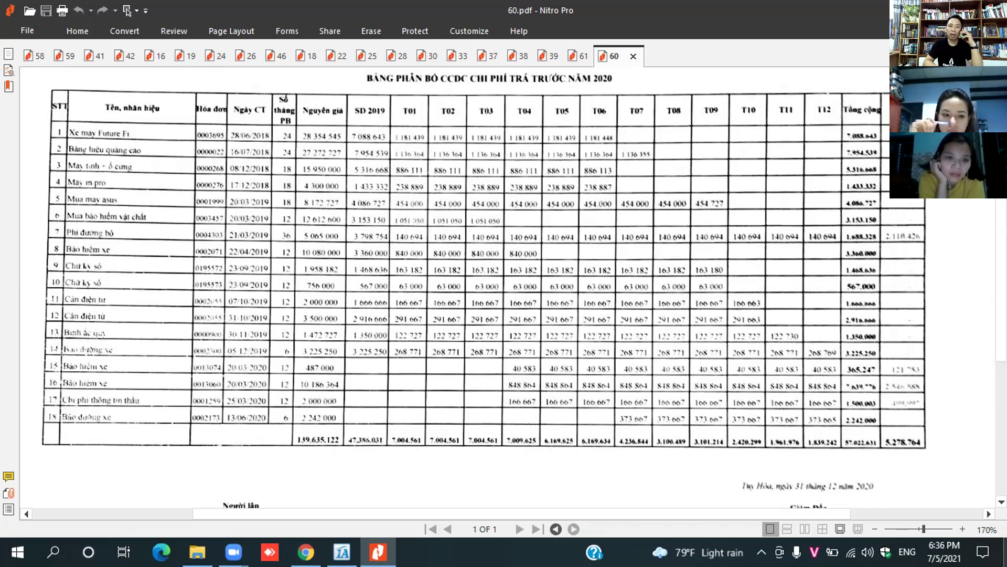
Step: Consult the April allocations in 60.pdf, switch the accounting period to 04/2020 and open voucher KT-04001
key("alt+Tab")
key("Tab")
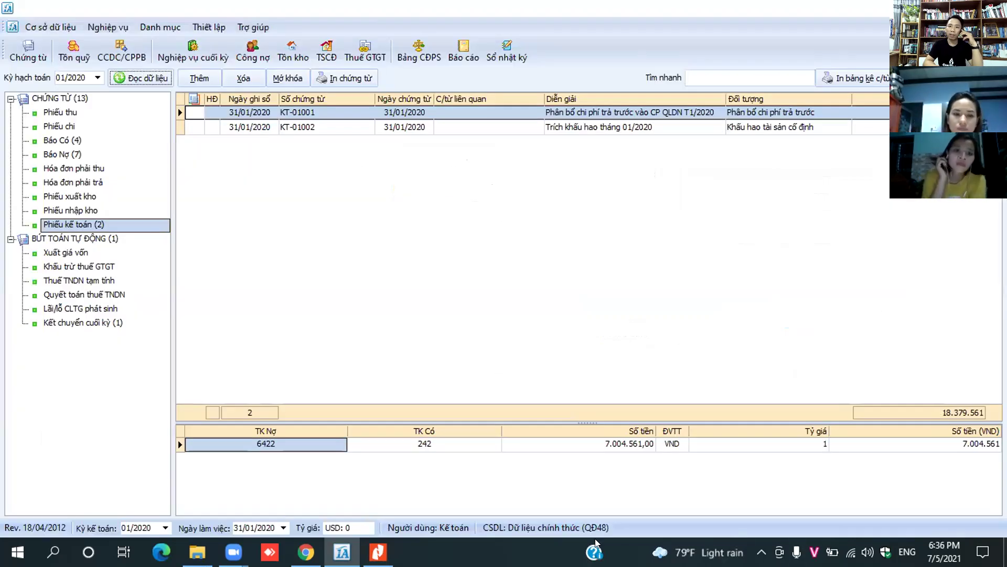
key("alt+Tab")
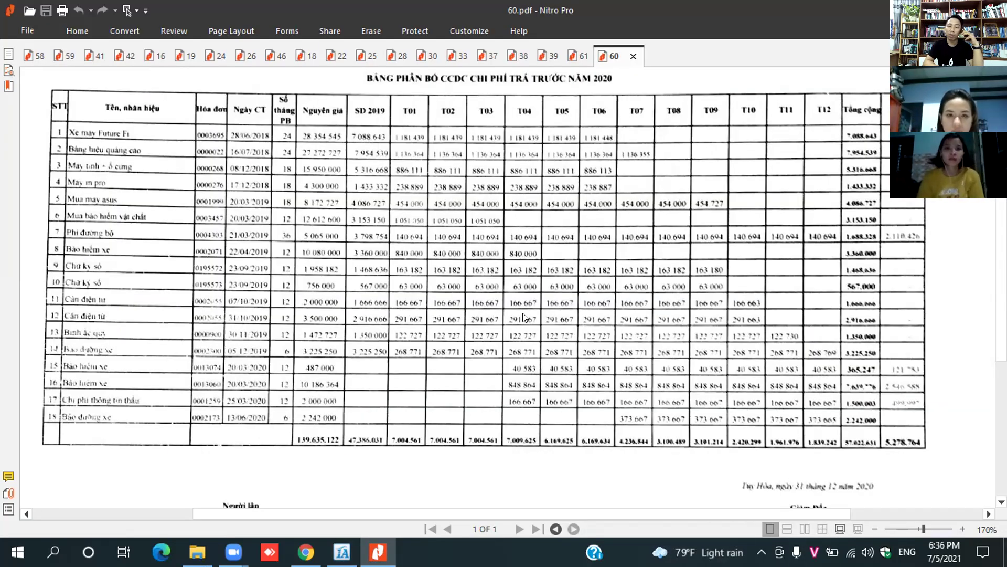
key("alt+Tab")
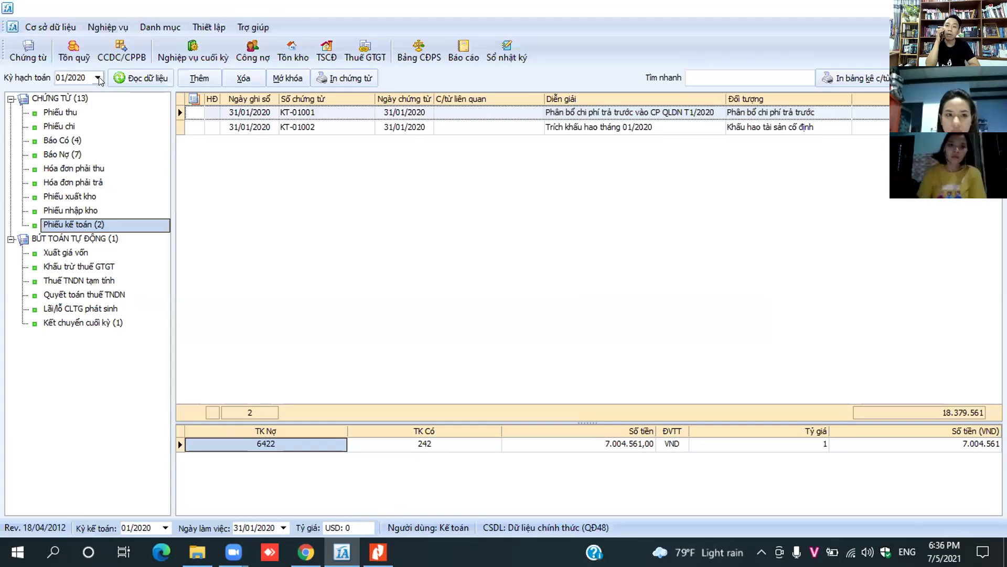
left_click(98, 78)
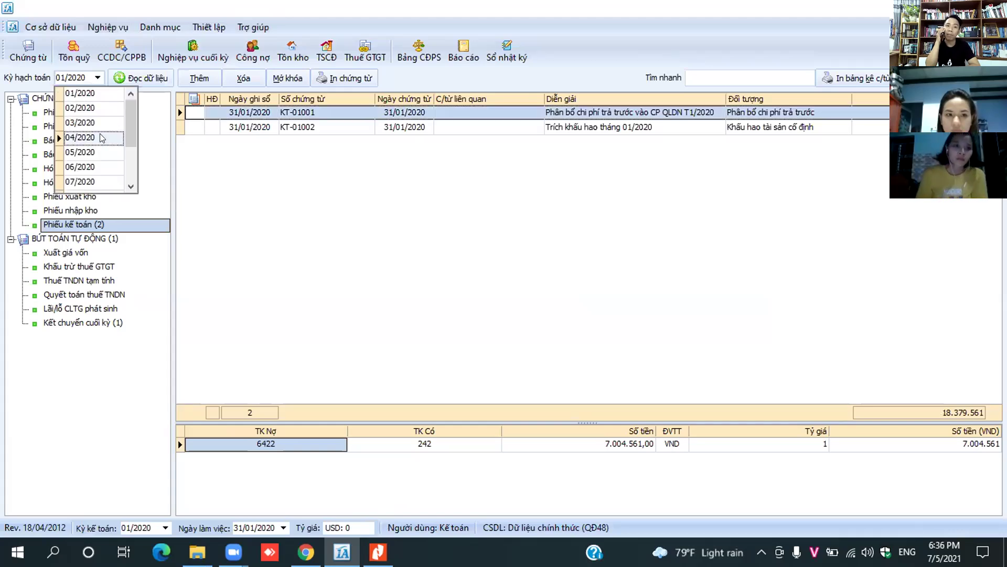
left_click(101, 138)
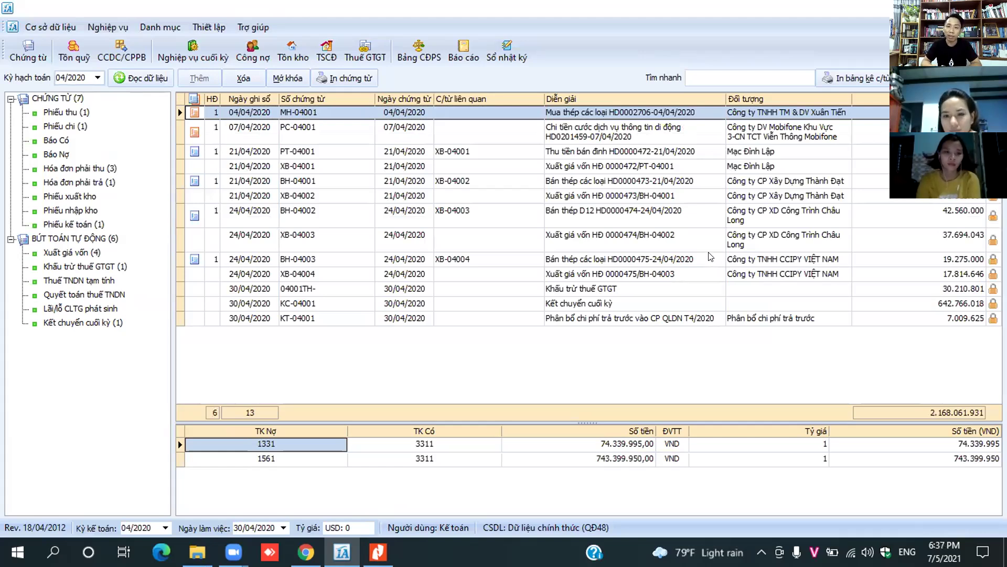
double_click(639, 317)
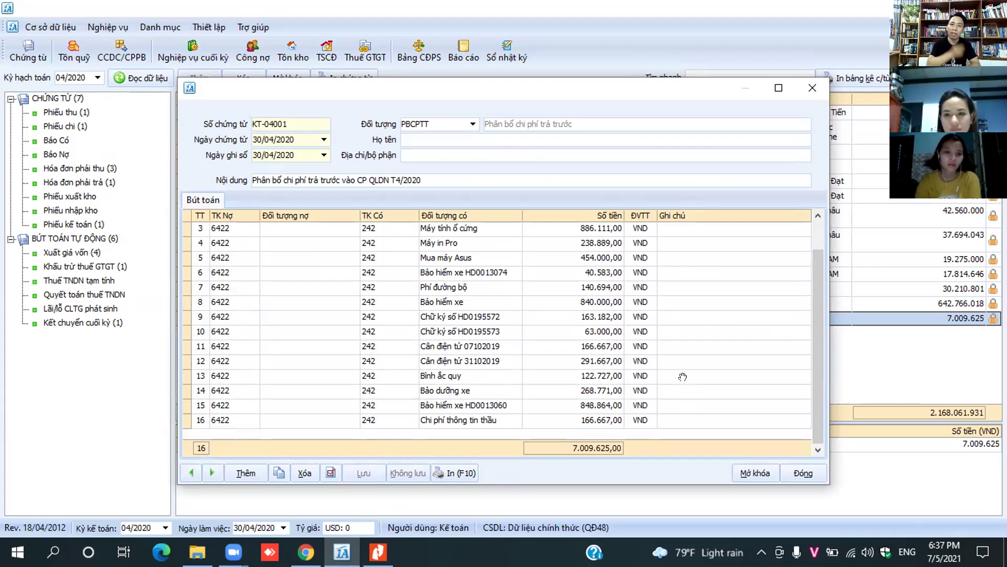
Step: Check the voucher against 60.pdf, unlock it and delete its Bảo hiểm xe HD0013074 line
key("alt+Tab")
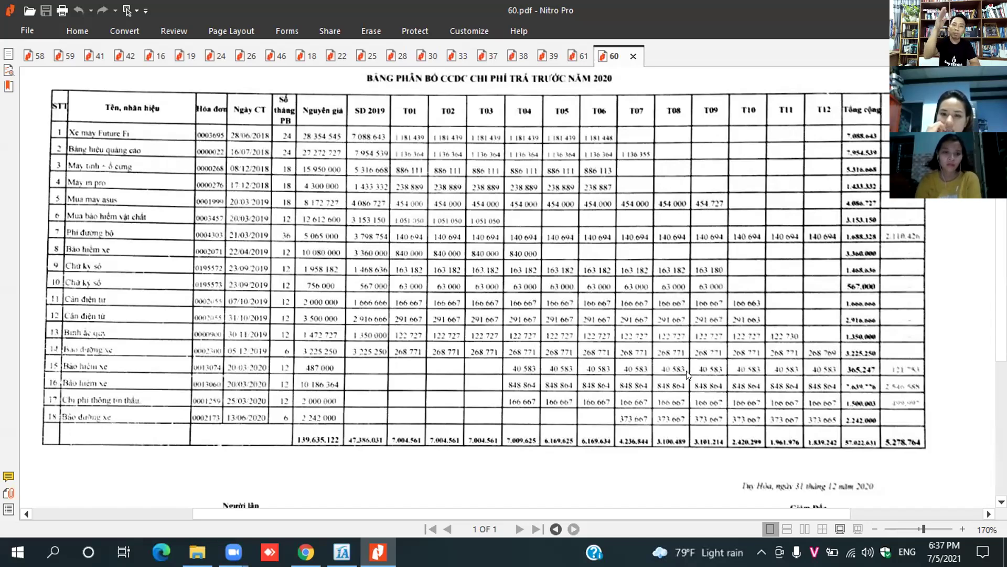
key("alt+Tab")
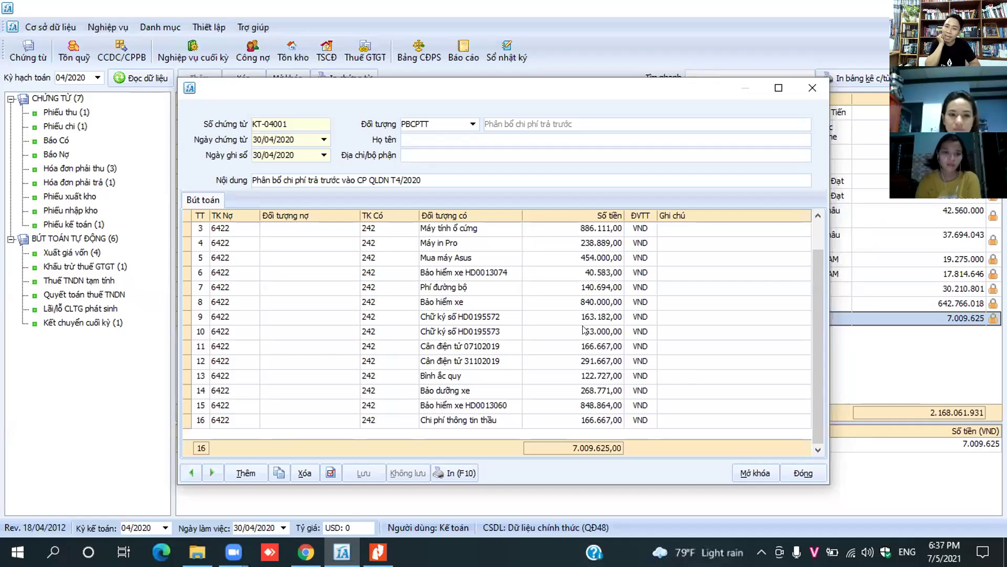
right_click(235, 270)
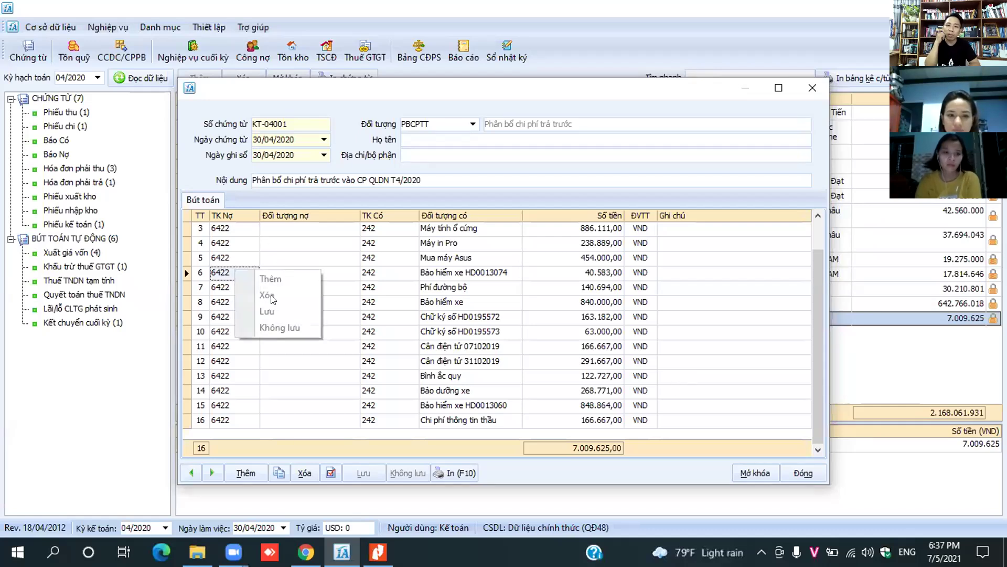
left_click(726, 402)
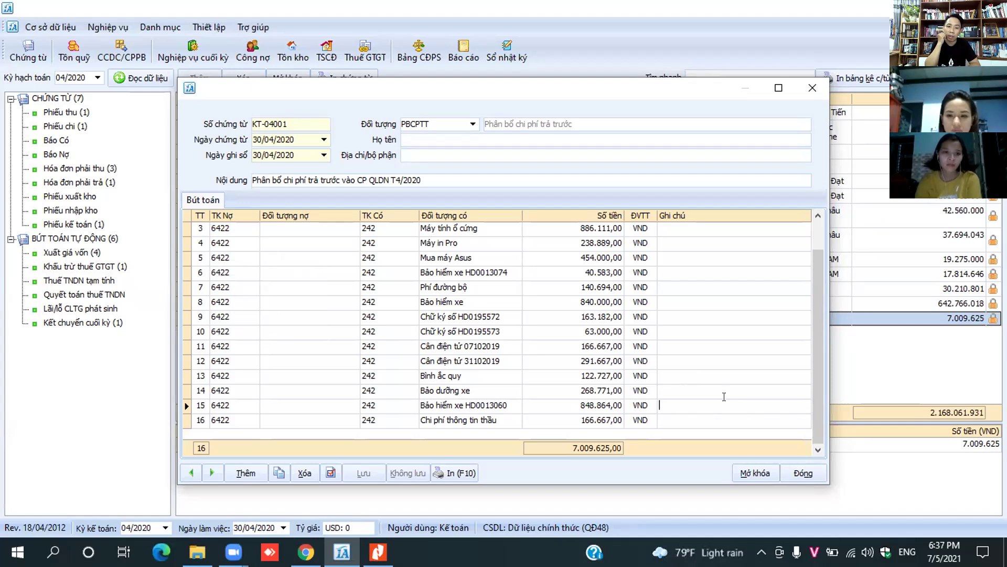
right_click(229, 275)
left_click(275, 298)
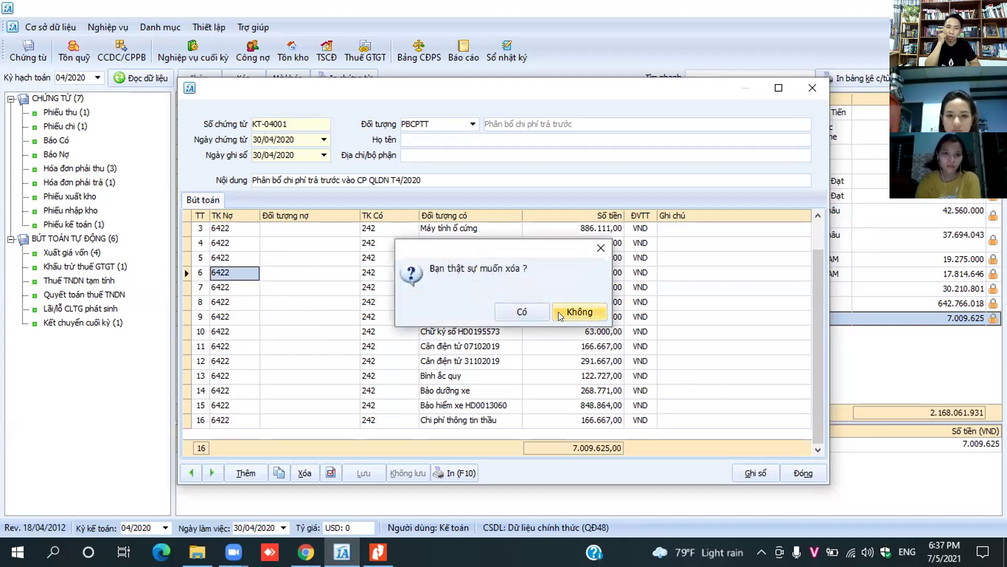
key("Return")
Step: Consult 60.pdf again and delete the Bảo hiểm xe HD0013060 line from the voucher
key("alt+Tab")
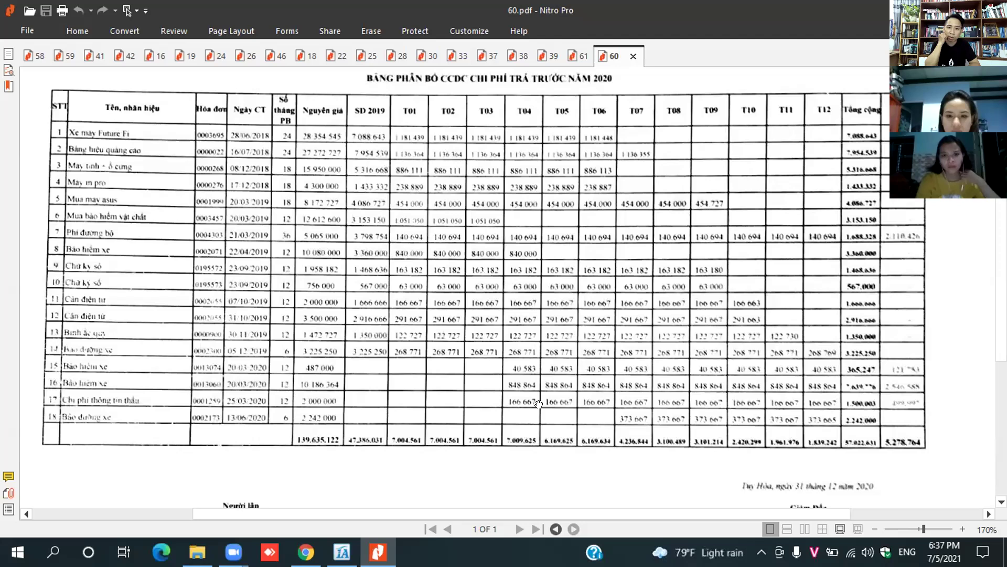
key("alt+Tab")
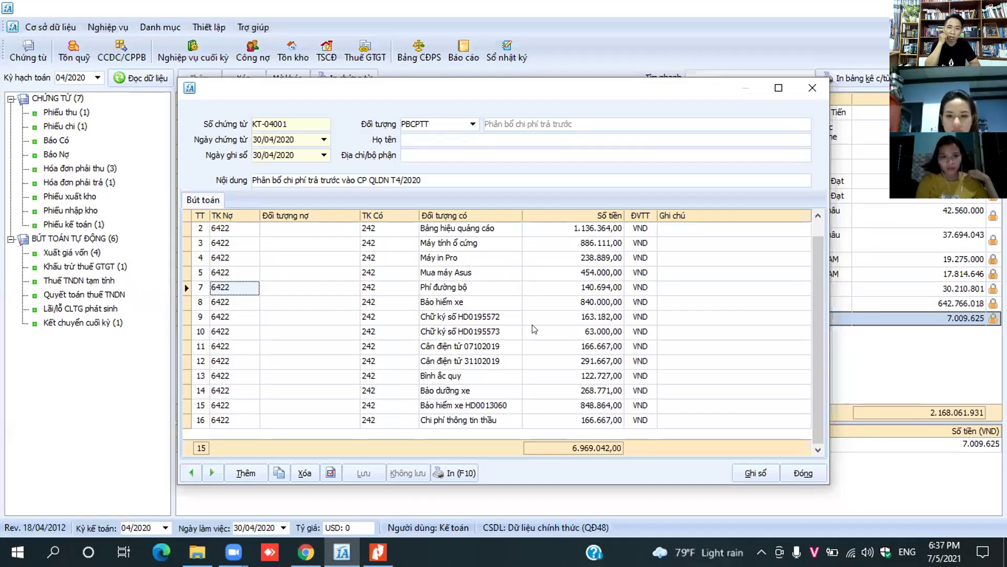
right_click(276, 406)
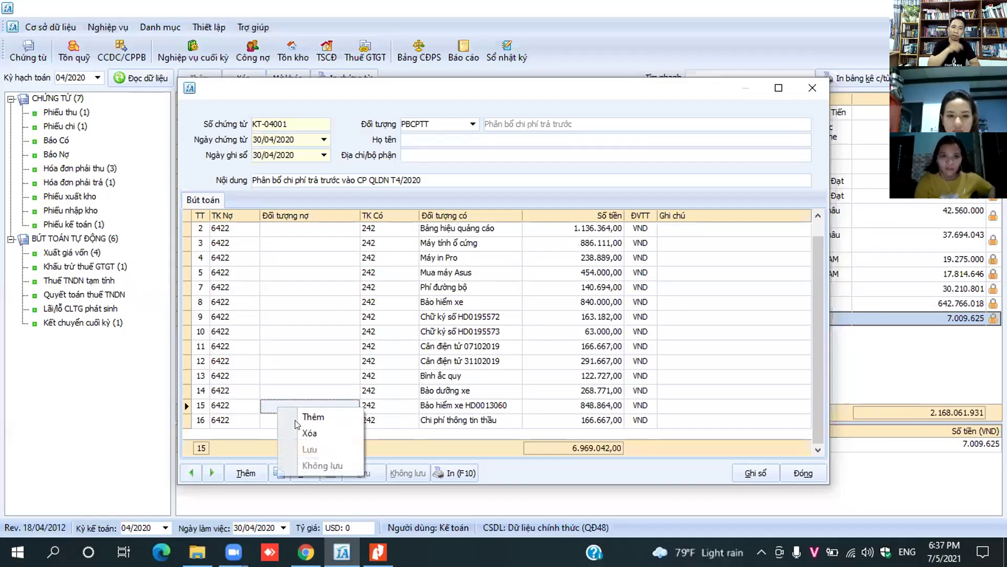
left_click(293, 430)
left_click(522, 312)
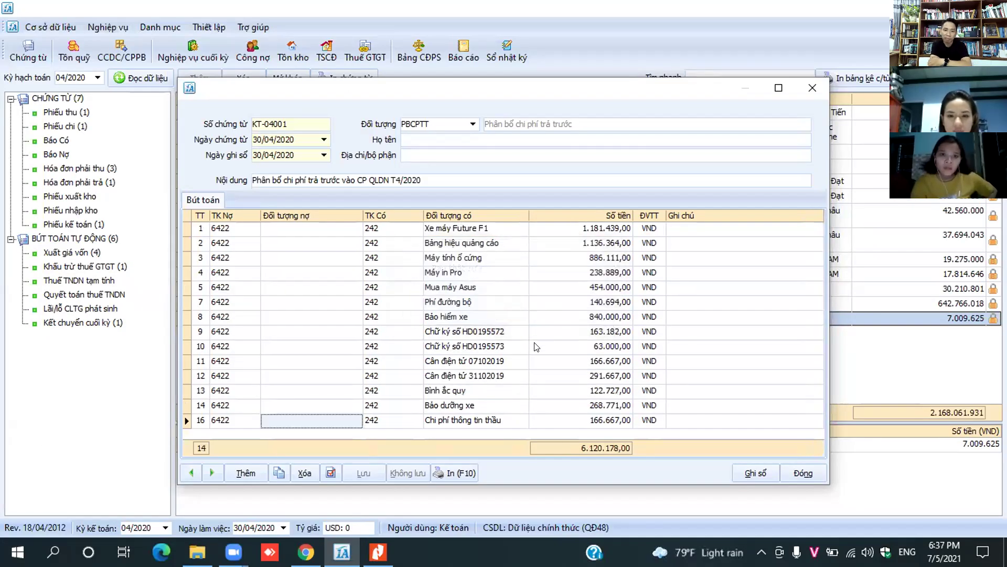
Step: Delete the Chi phí thông tin thầu line after checking 60.pdf, and post the voucher to the ledger again
key("alt+Tab")
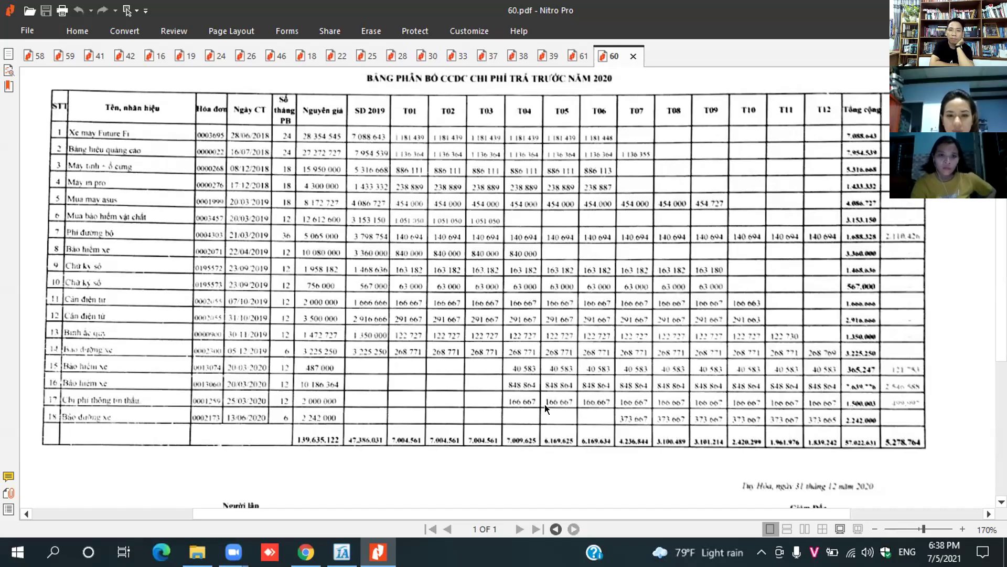
key("alt+Tab")
right_click(332, 423)
left_click(344, 448)
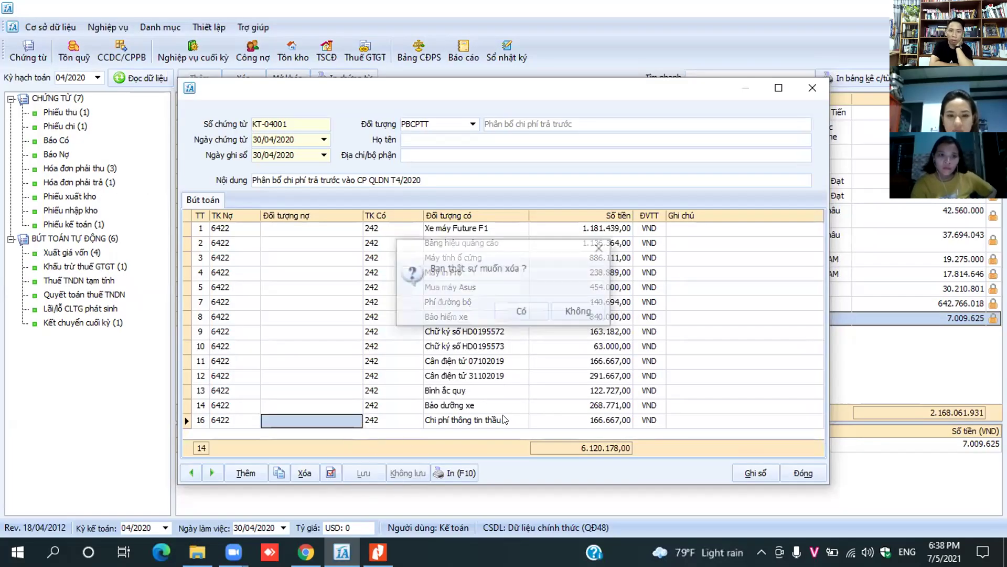
left_click(520, 313)
left_click(738, 474)
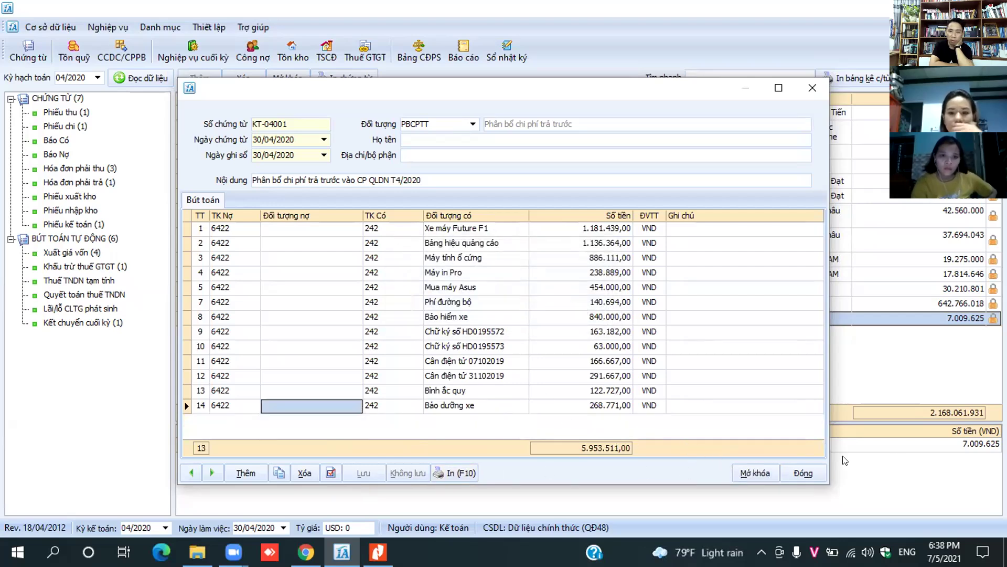
Step: Close voucher KT-04001, reload the April voucher list and compare it with the schedule in 60.pdf
left_click(813, 474)
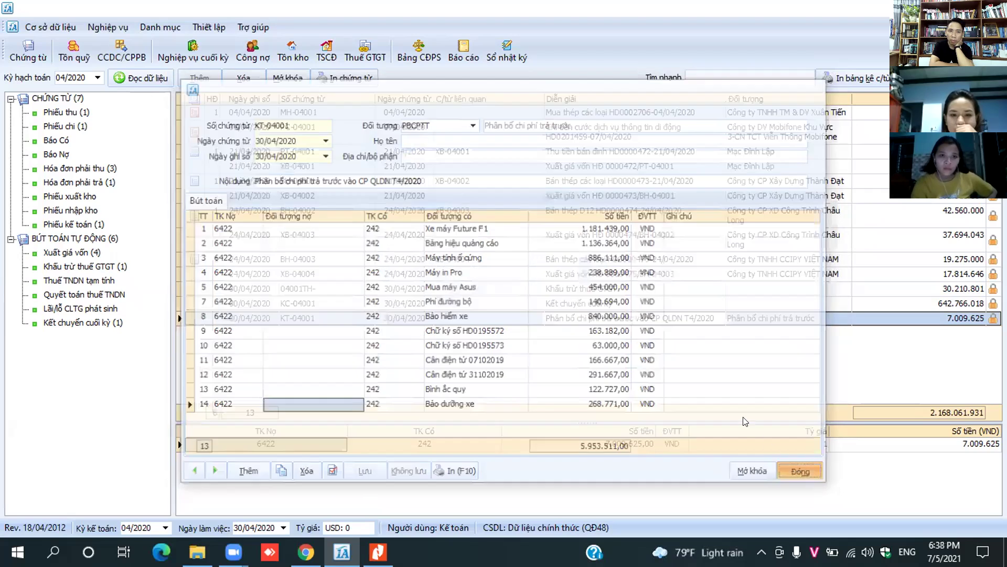
left_click(147, 78)
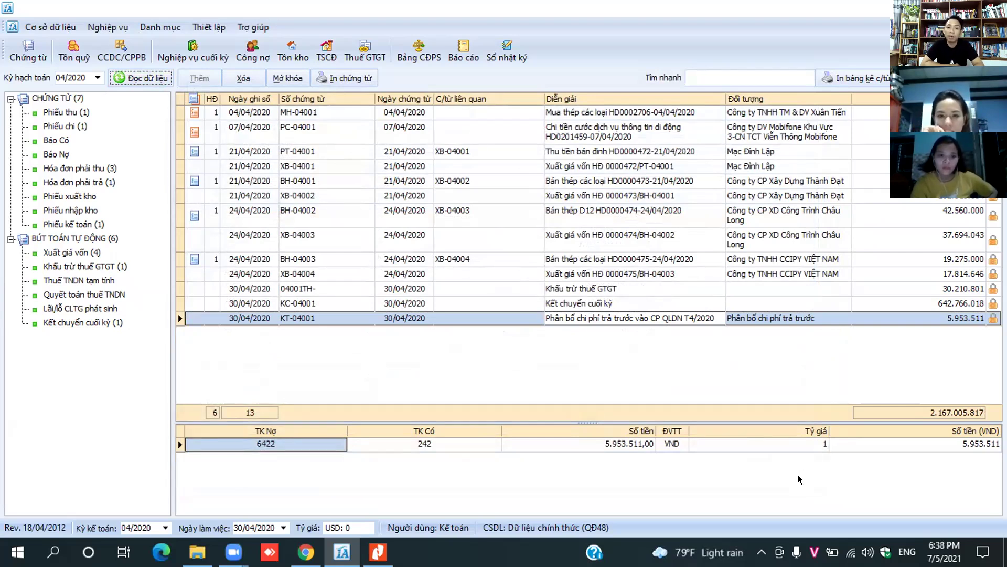
key("alt+Tab")
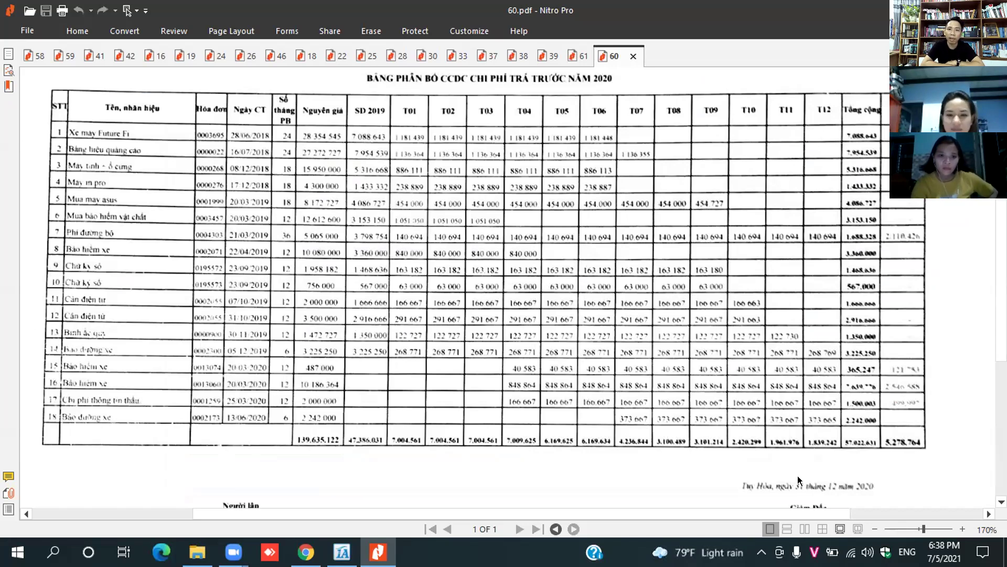
key("alt+Tab")
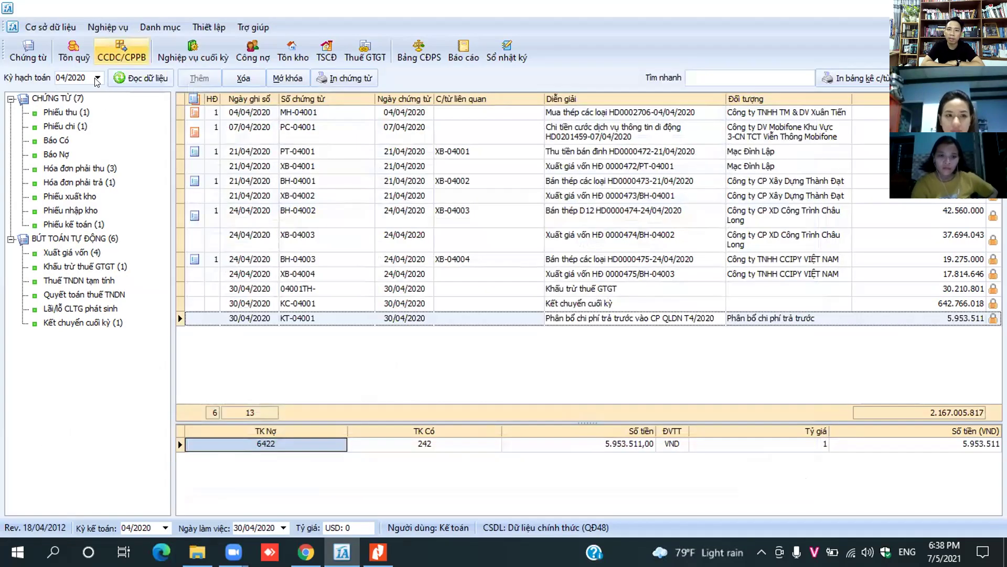
Step: Switch the accounting period to 05/2020, load its vouchers and open prepaid-expense allocation voucher KT-05002
left_click(97, 78)
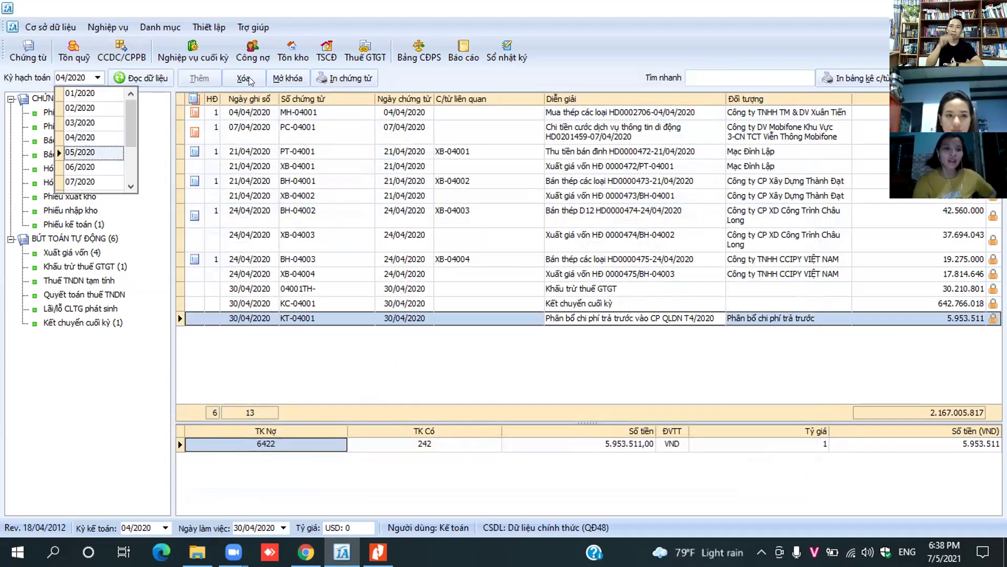
left_click(90, 152)
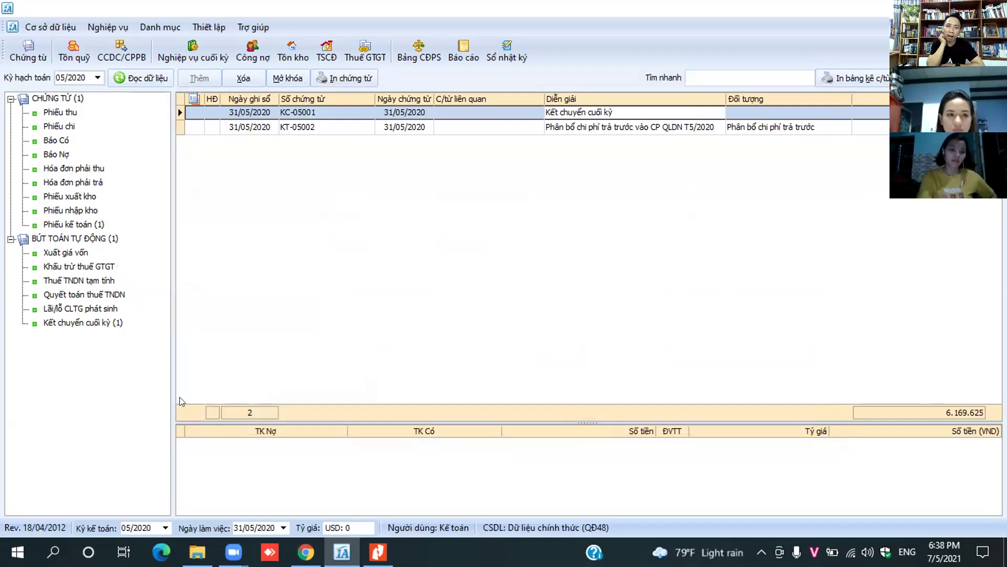
left_click(143, 80)
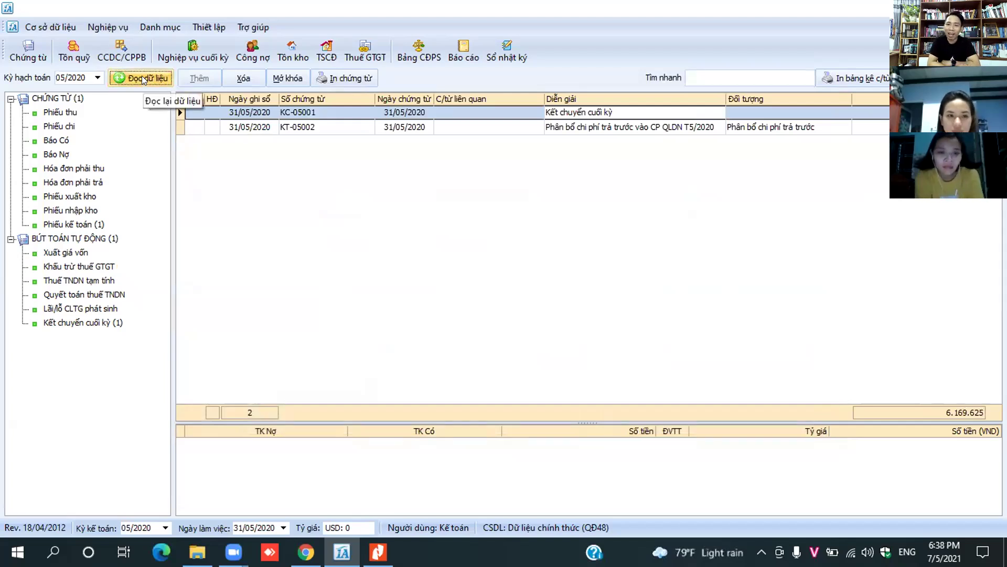
left_click(608, 127)
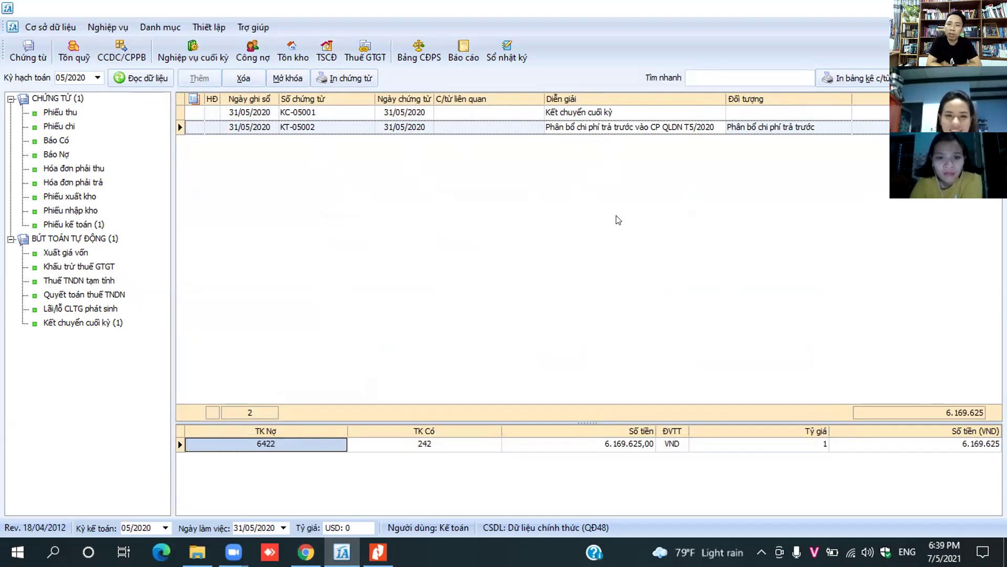
double_click(559, 130)
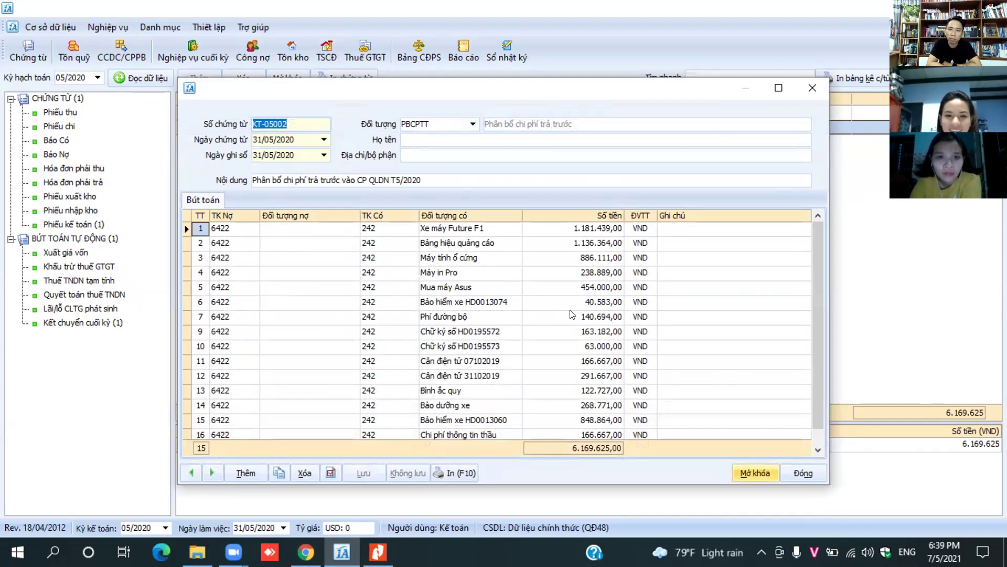
Step: Check voucher KT-05002 against 60.pdf, unlock it and delete its Bảo hiểm xe HD0013074 line
key("alt+Tab")
key("alt+Tab")
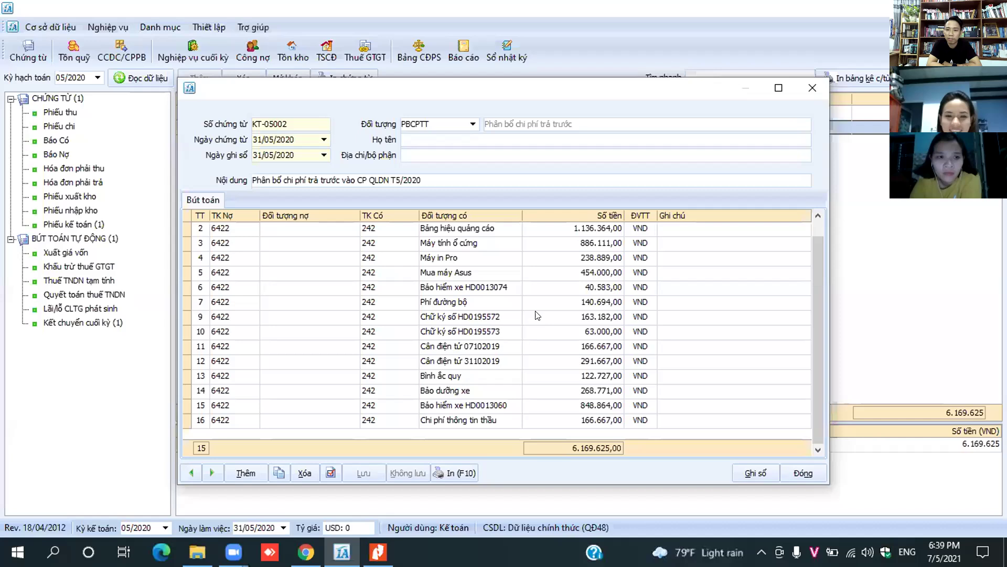
key("Delete")
key("Left")
key("Return")
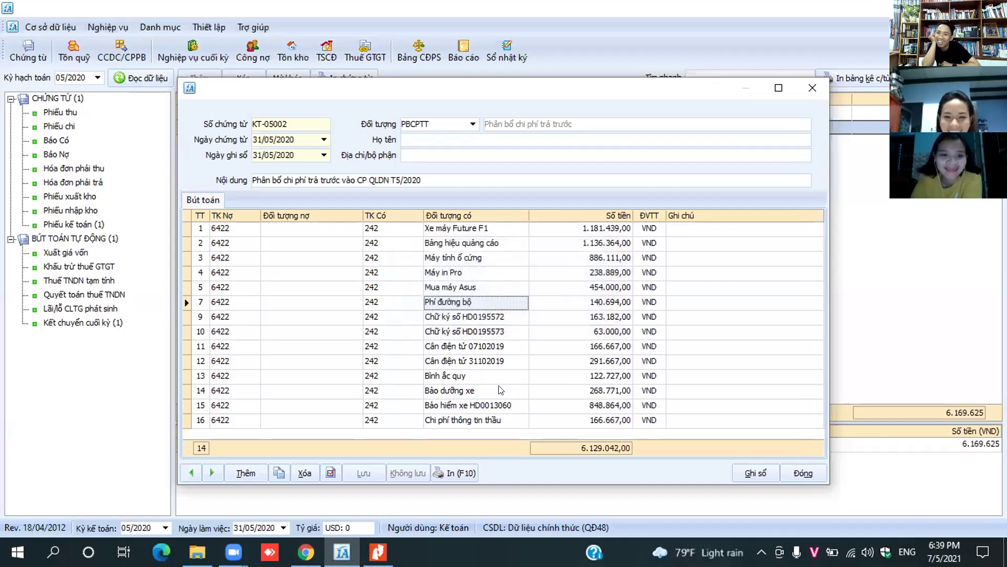
Step: Consult the May allocations in 60.pdf and delete the Bảo hiểm xe HD0013060 line from voucher KT-05002
key("alt+Tab")
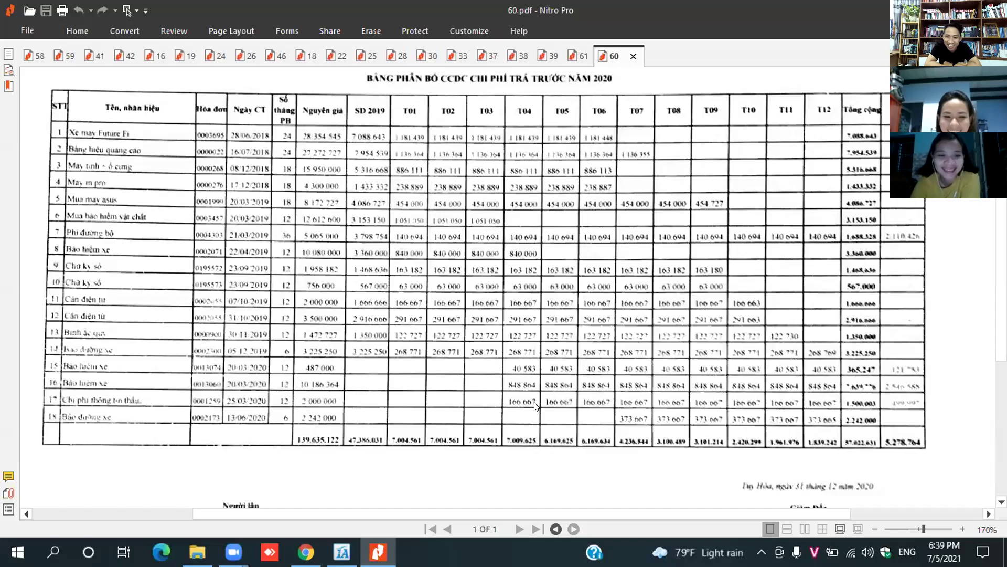
key("alt+Tab")
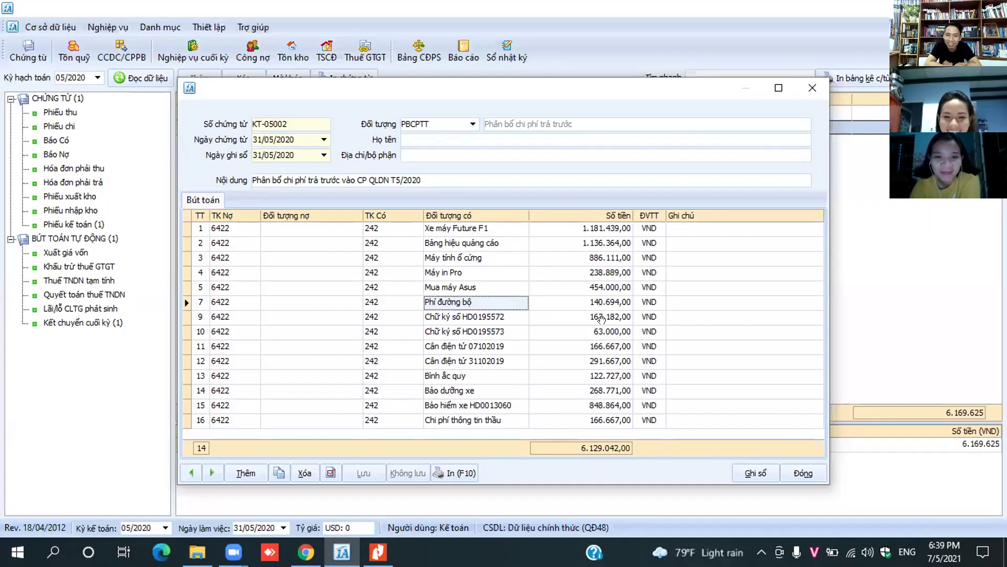
right_click(475, 405)
left_click(455, 405)
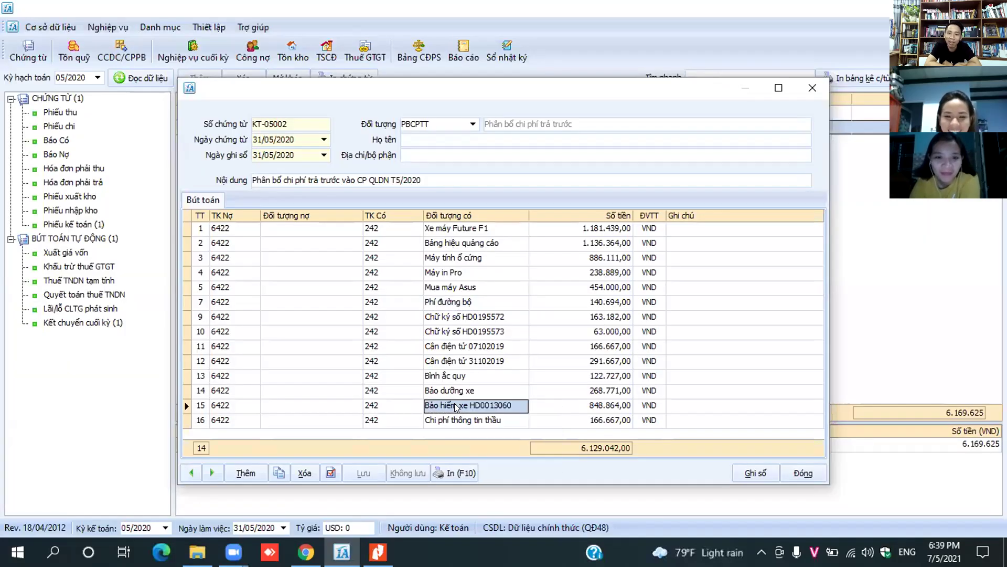
key("alt+Tab")
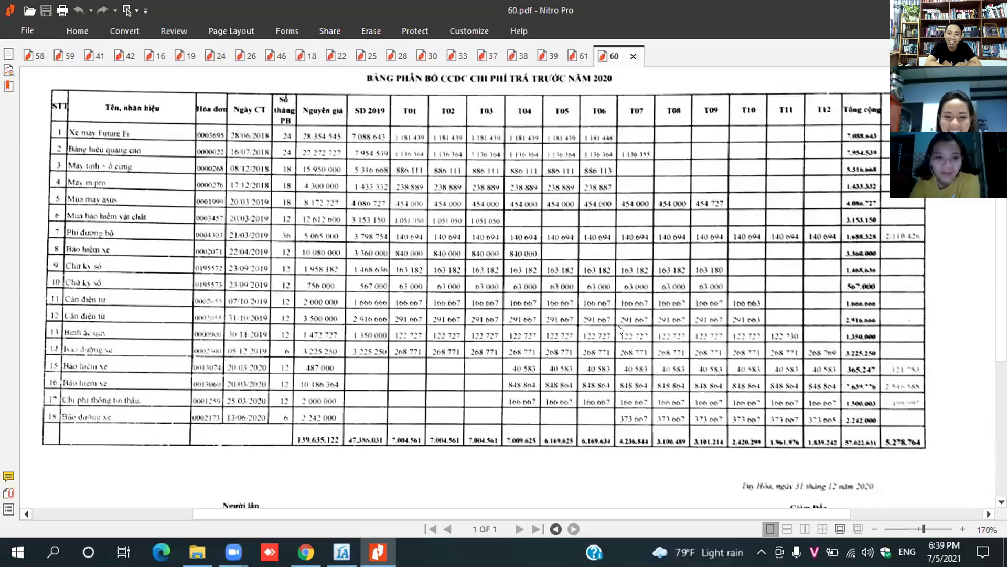
key("alt+Tab")
Step: Delete the Chi phí thông tin thầu line from voucher KT-05002
key("shift+F10")
key("Down")
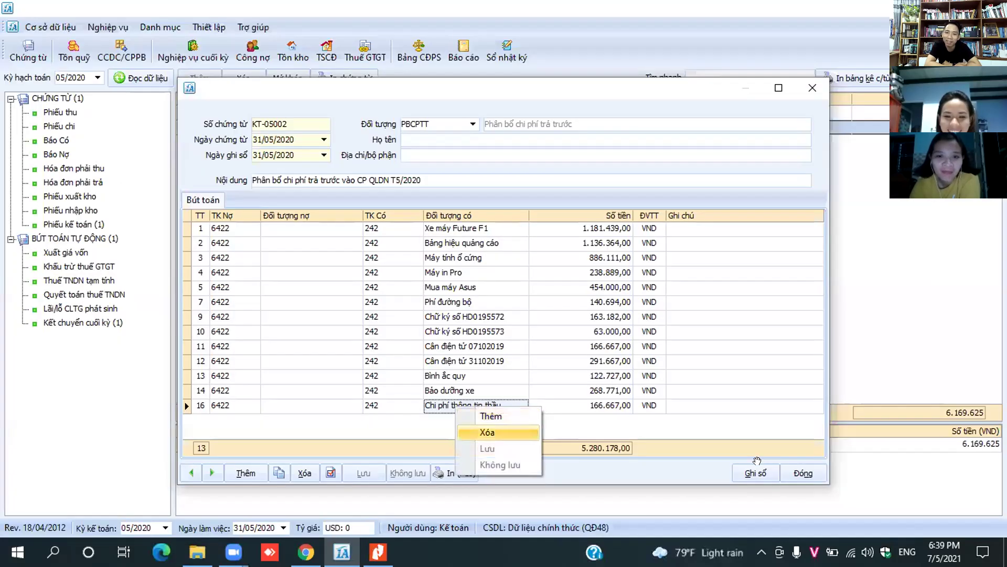
key("Return")
key("Return")
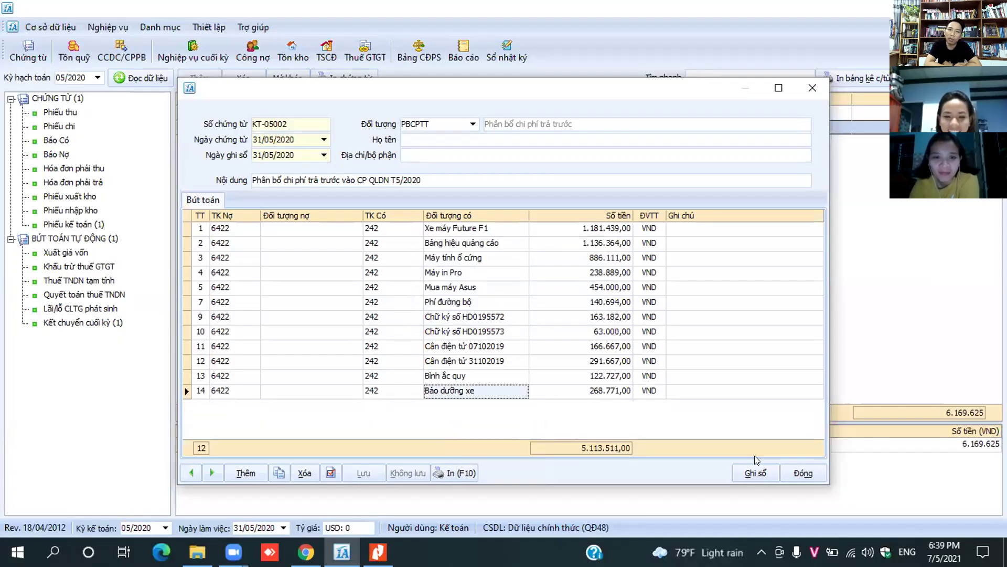
Step: Post voucher KT-05002 to the ledger with a look at 60.pdf, and close it to refresh the May list
key("alt+Tab")
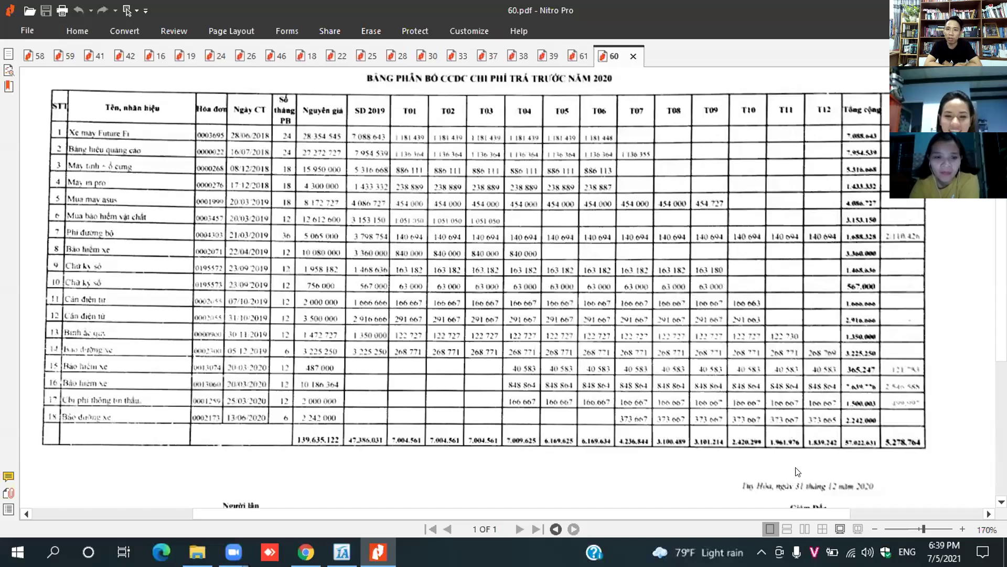
key("alt+Tab")
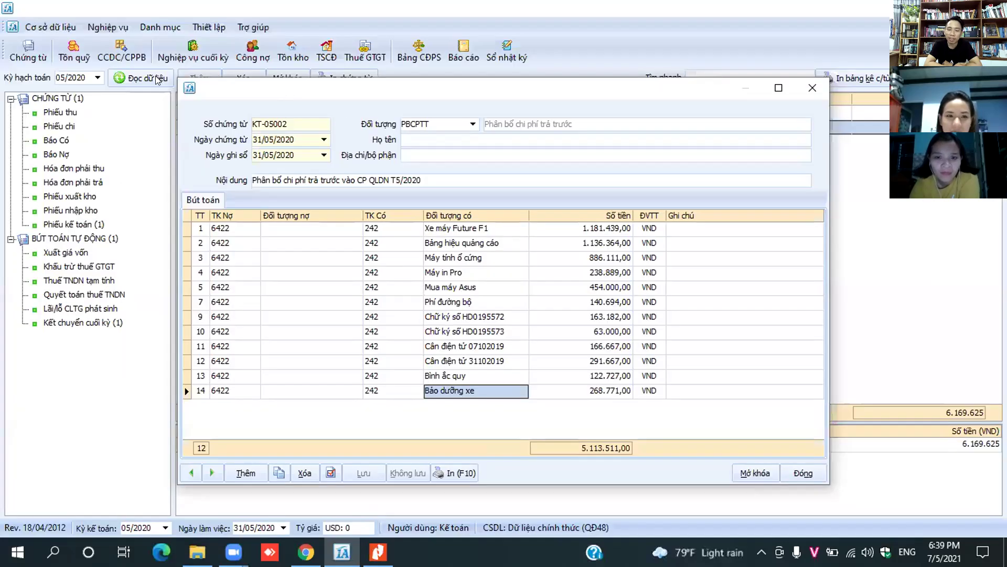
key("Escape")
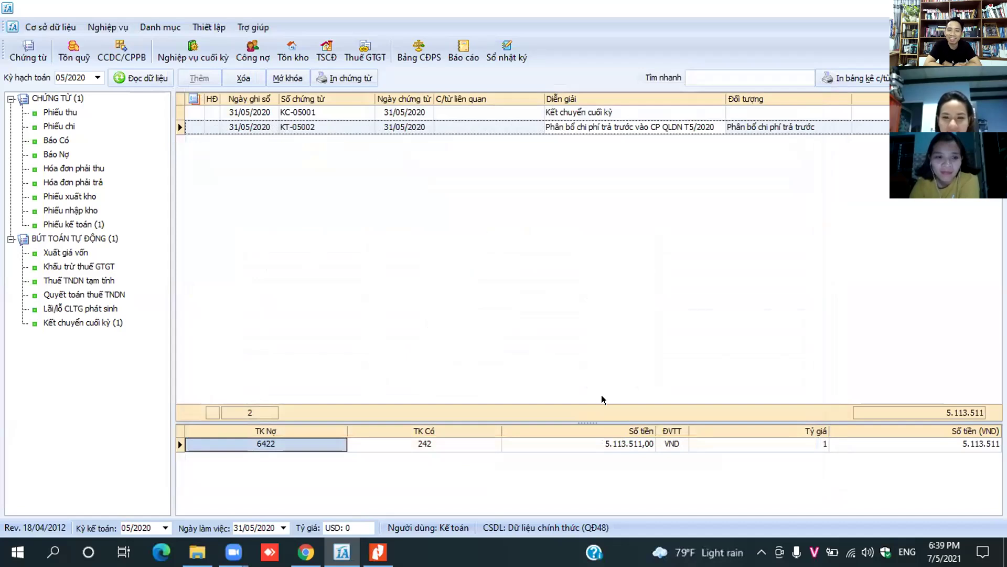
Step: Consult the June allocations in 60.pdf, switch the accounting period to 06/2020 and open voucher KT-06001
key("alt+Tab")
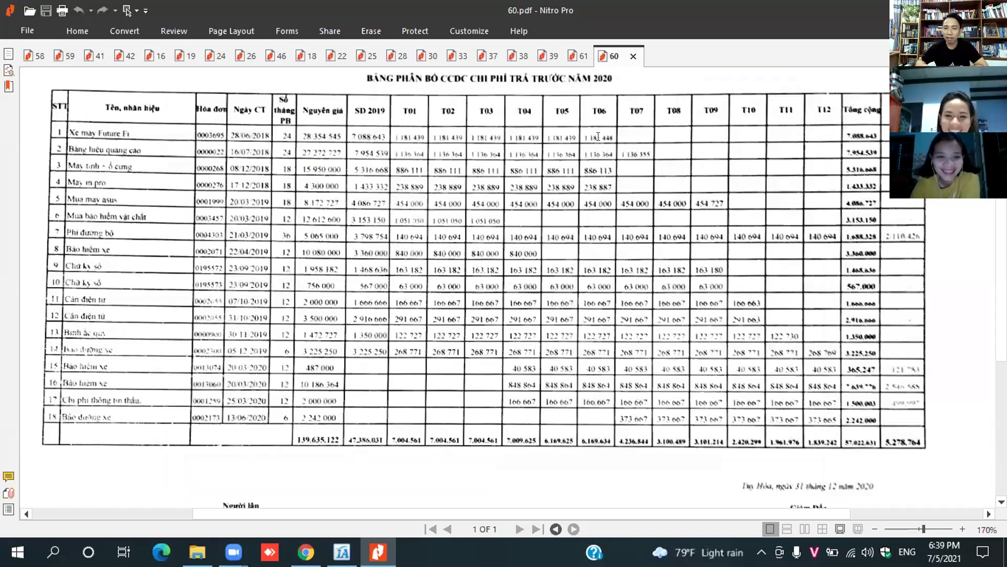
key("alt+Tab")
key("Return")
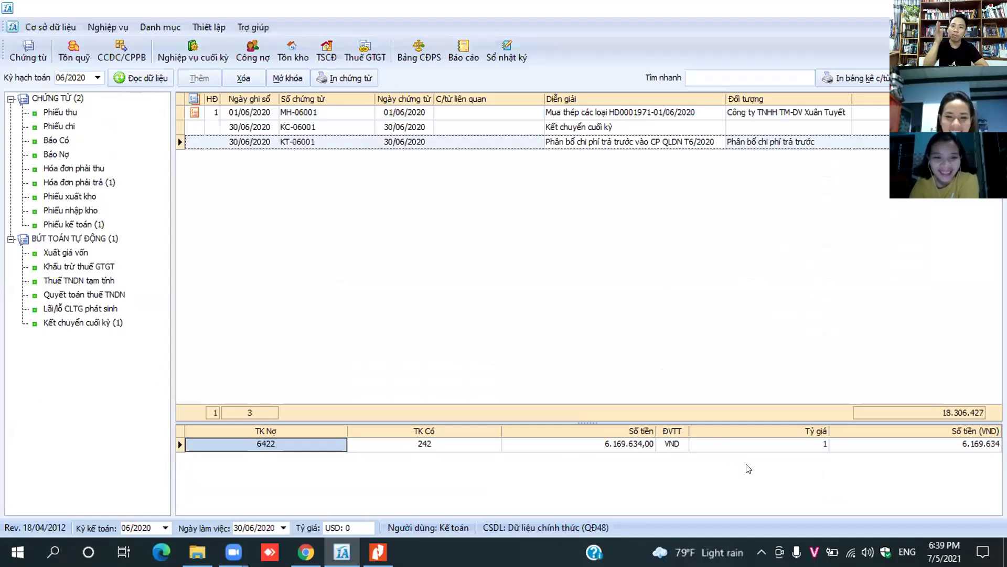
double_click(663, 354)
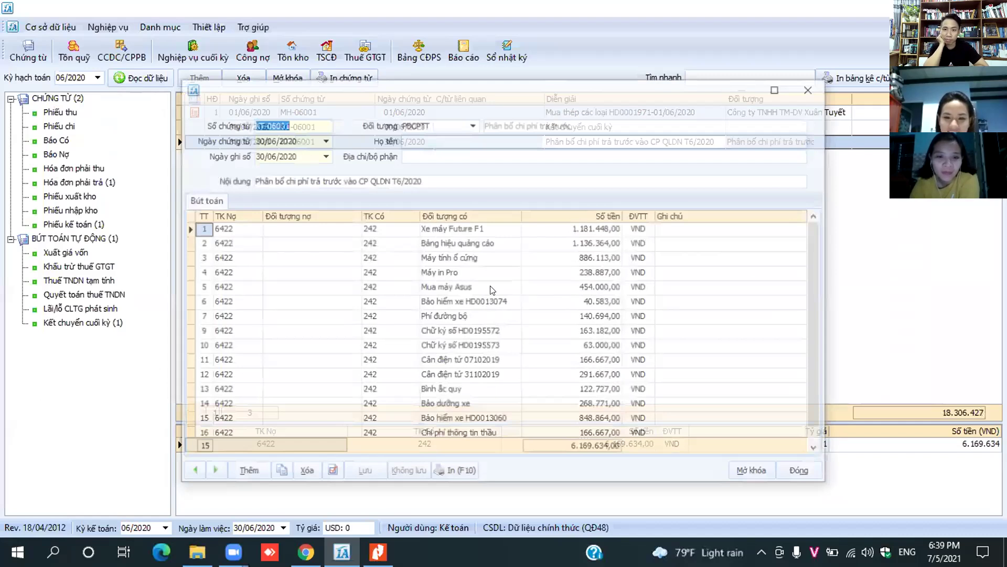
Step: Check voucher KT-06001 against 60.pdf, unlock it and delete its Bảo hiểm xe HD0013074 and HD0013060 lines
key("alt+Tab")
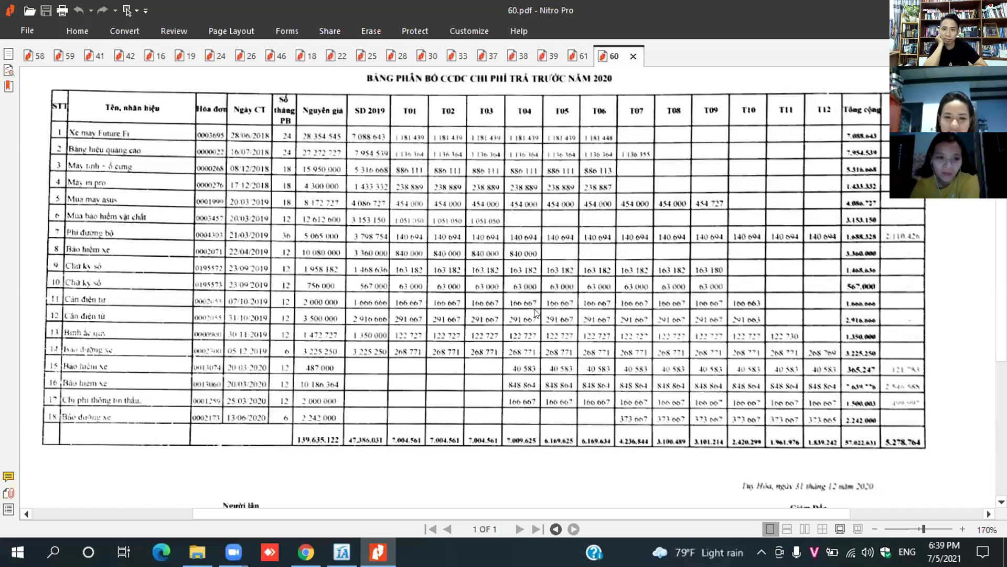
key("alt+Tab")
key("ctrl+Delete")
key("Return")
right_click(488, 401)
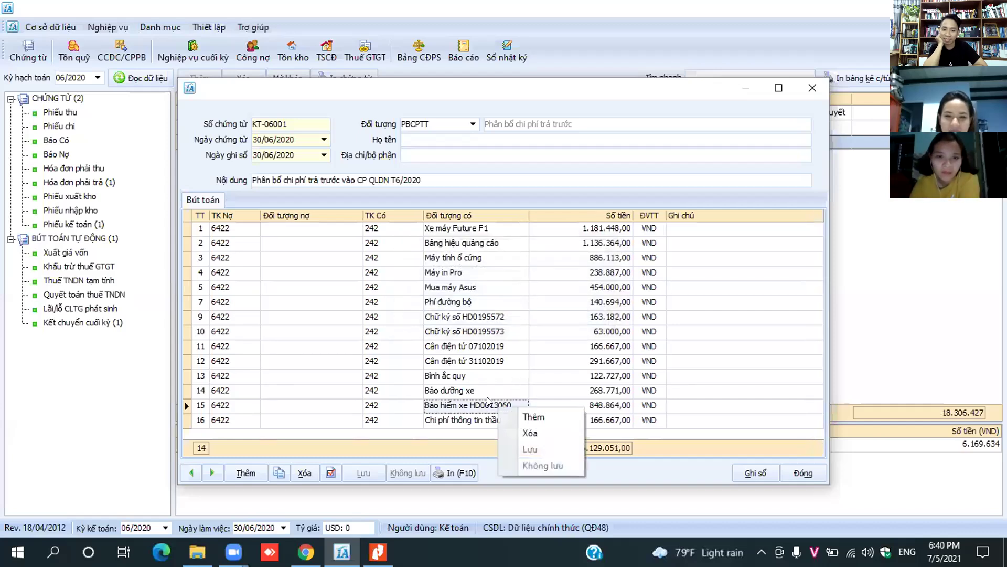
left_click(530, 432)
key("Return")
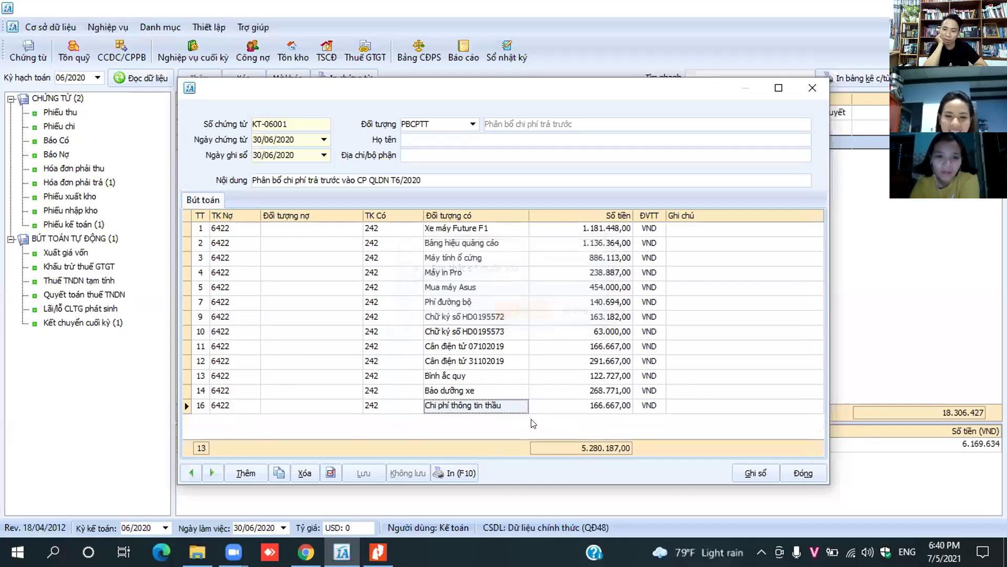
Step: Delete the Chi phí thông tin thầu line from voucher KT-06001, and post and close the voucher
key("Menu")
key("Down")
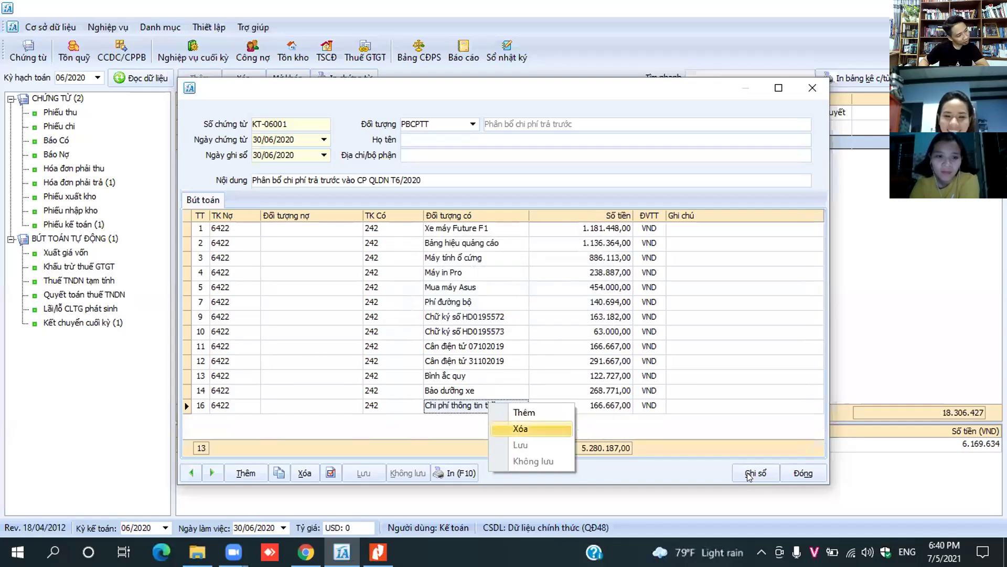
key("Return")
key("Return")
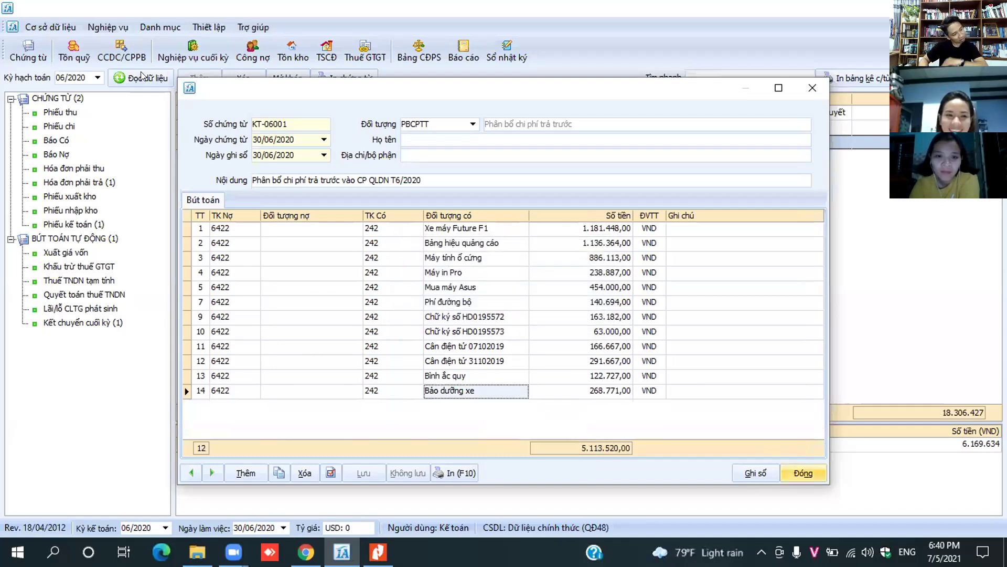
key("Return")
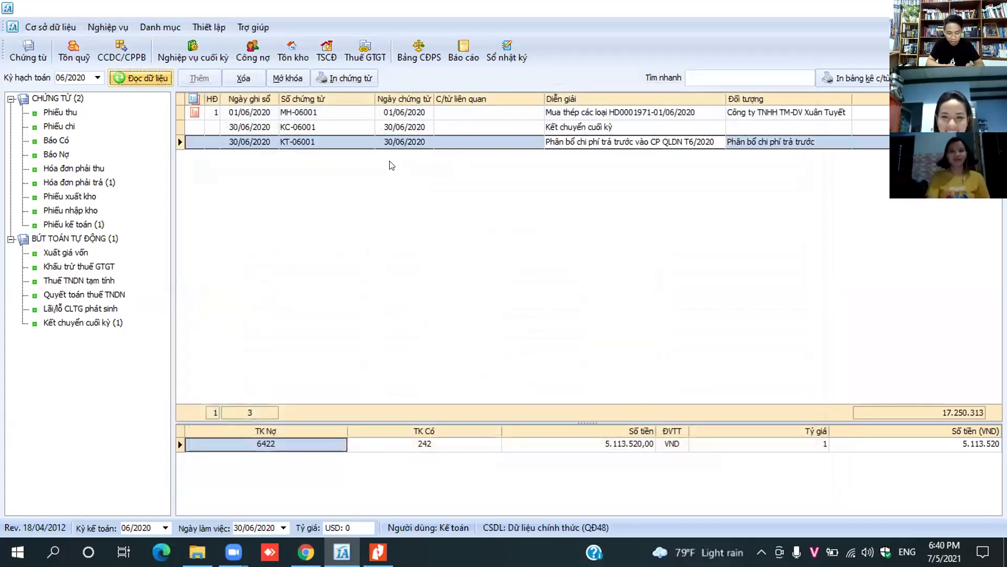
Step: Consult the July allocations in 60.pdf and load the vouchers of accounting period 07/2020
key("alt+Tab")
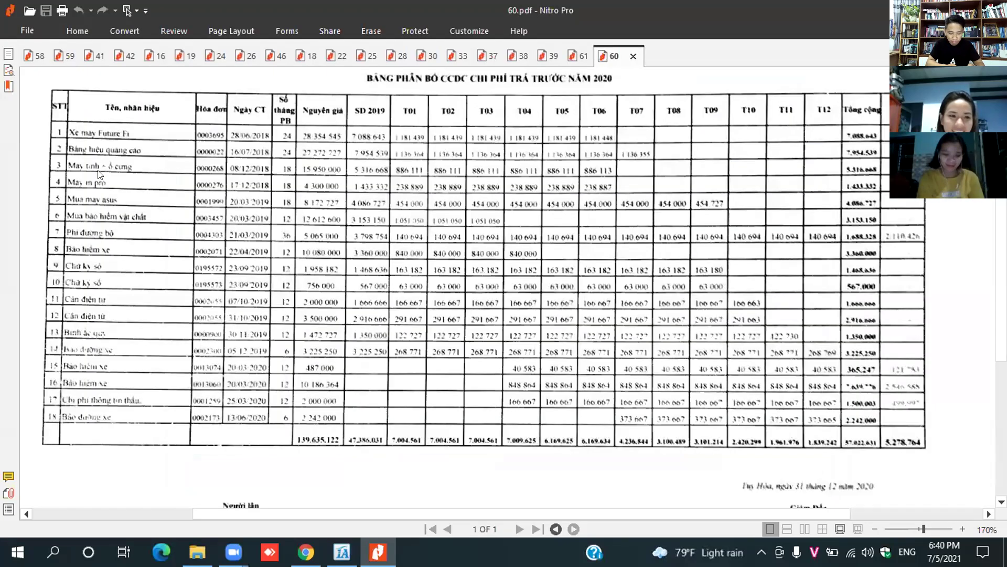
key("alt+Tab")
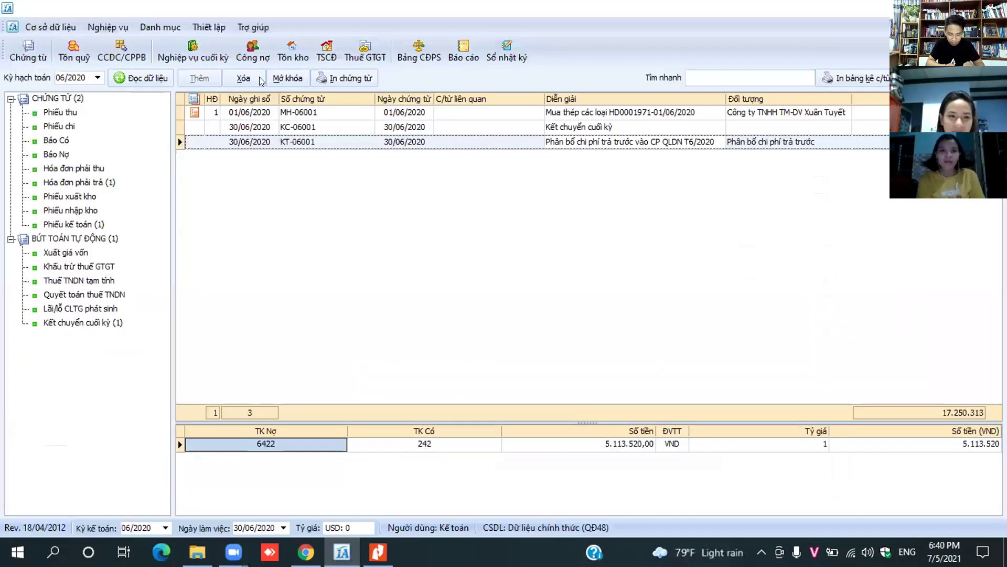
left_click(167, 78)
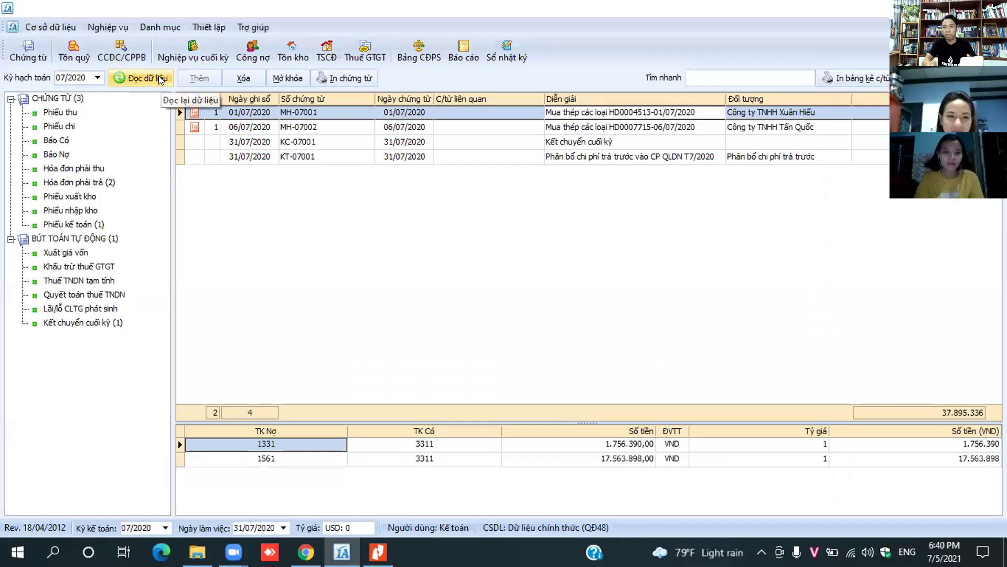
Step: Unlock prepaid-expense allocation voucher KT-07001 dated 31/07/2020 and open it for editing
left_click(569, 156)
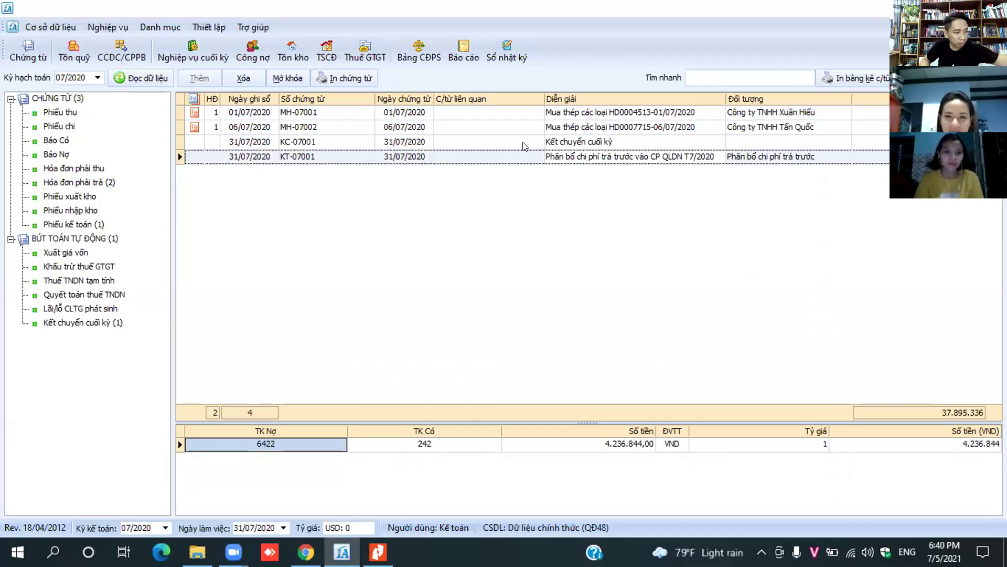
left_click(287, 77)
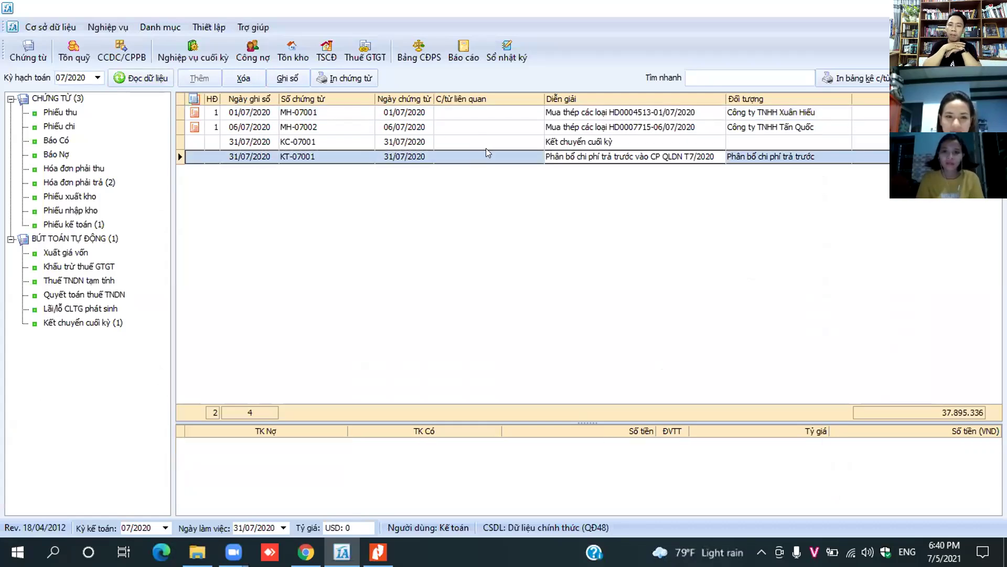
left_click(391, 156)
double_click(390, 155)
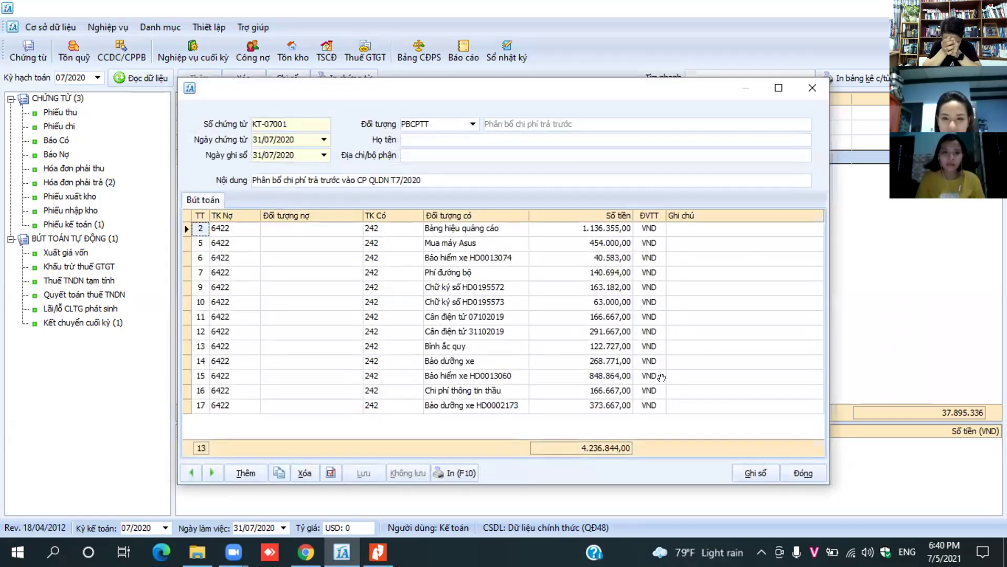
Step: Check voucher KT-07001 against 60.pdf and delete its Bảo hiểm xe HD0013074 and HD0013060 lines
key("alt+Tab")
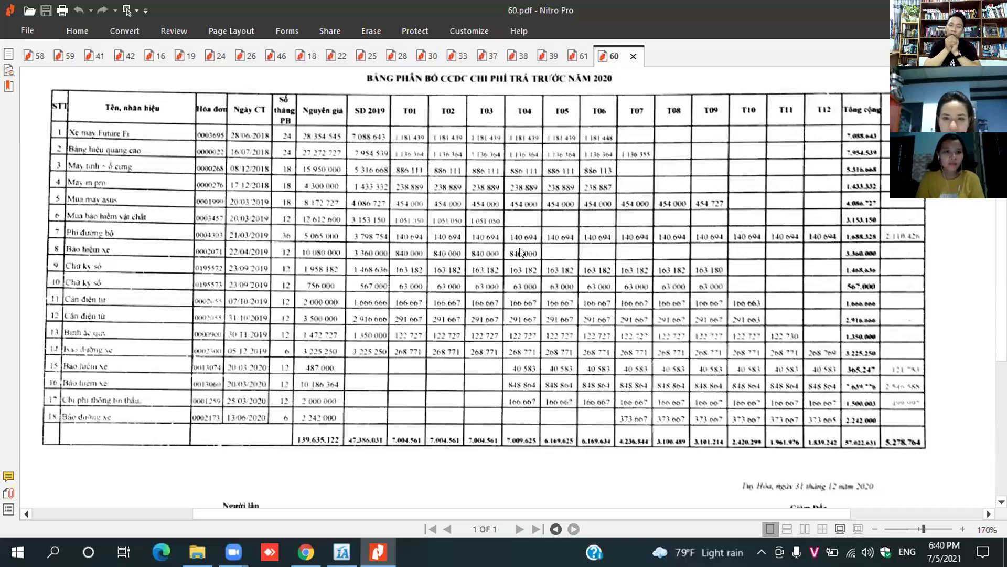
key("alt+Tab")
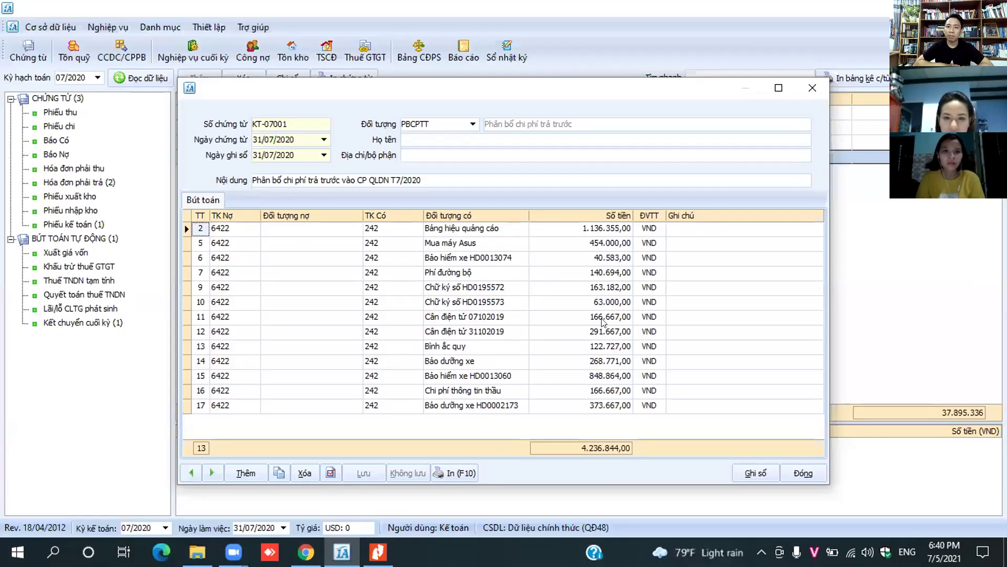
right_click(592, 254)
left_click(609, 278)
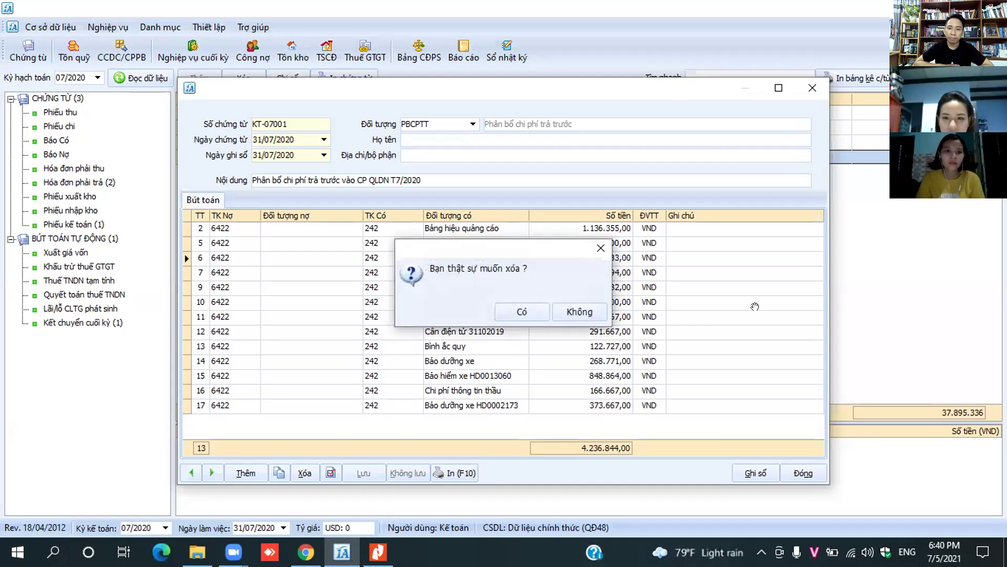
key("Return")
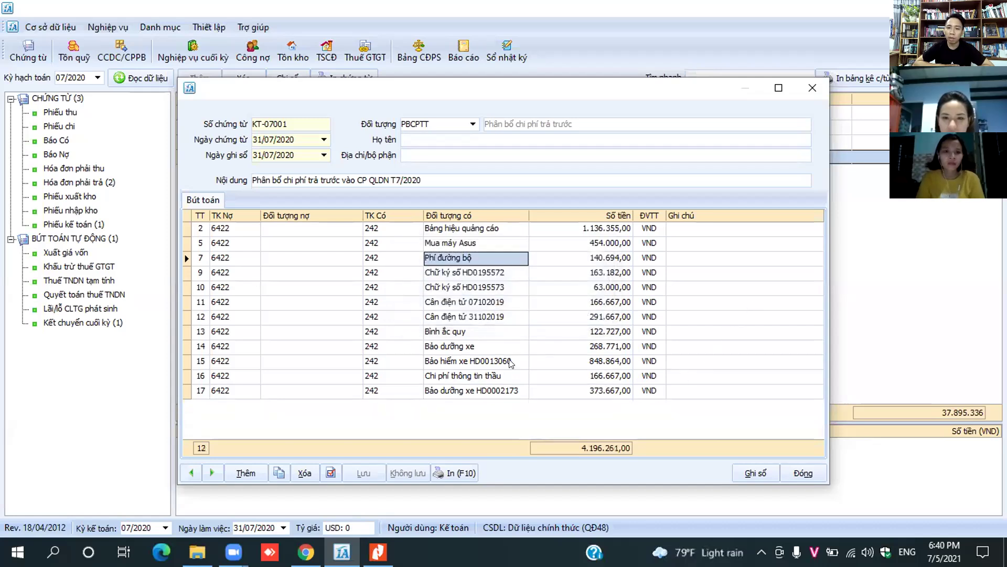
key("alt+Tab")
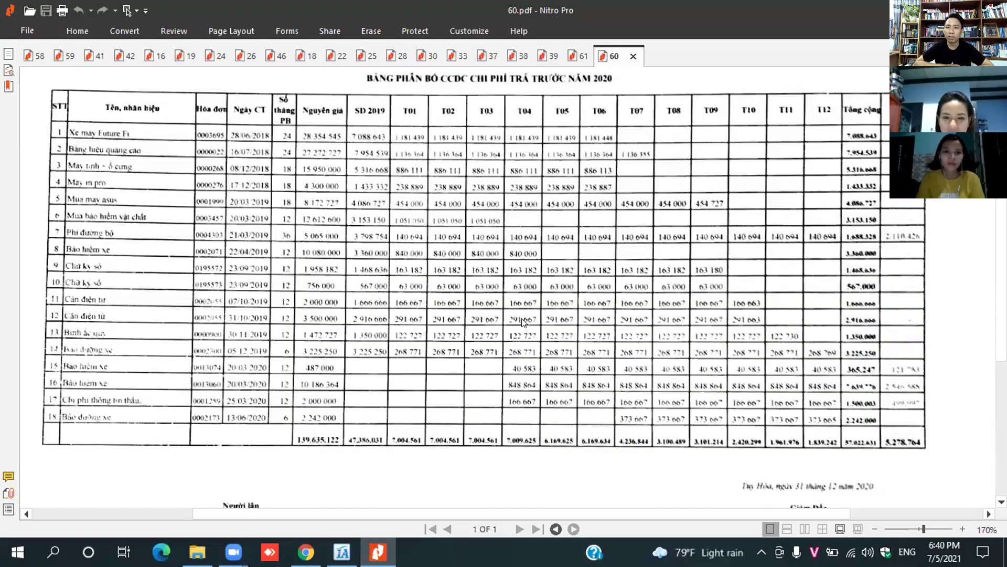
key("alt+Tab")
right_click(525, 360)
left_click(551, 387)
key("Return")
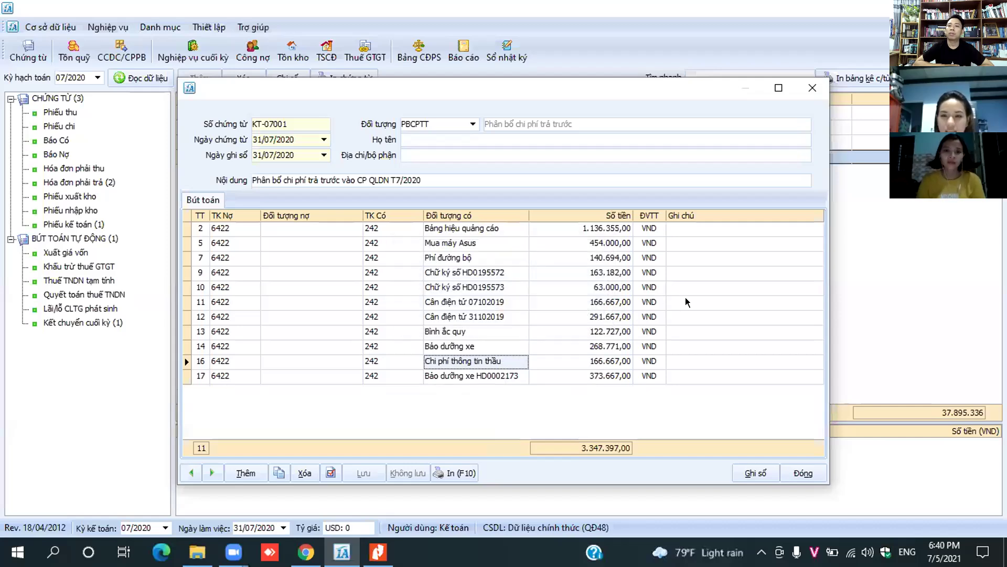
Step: Compare voucher KT-07001 with the July allocations in 60.pdf and delete its Chi phí thông tin thầu line
key("alt+Tab")
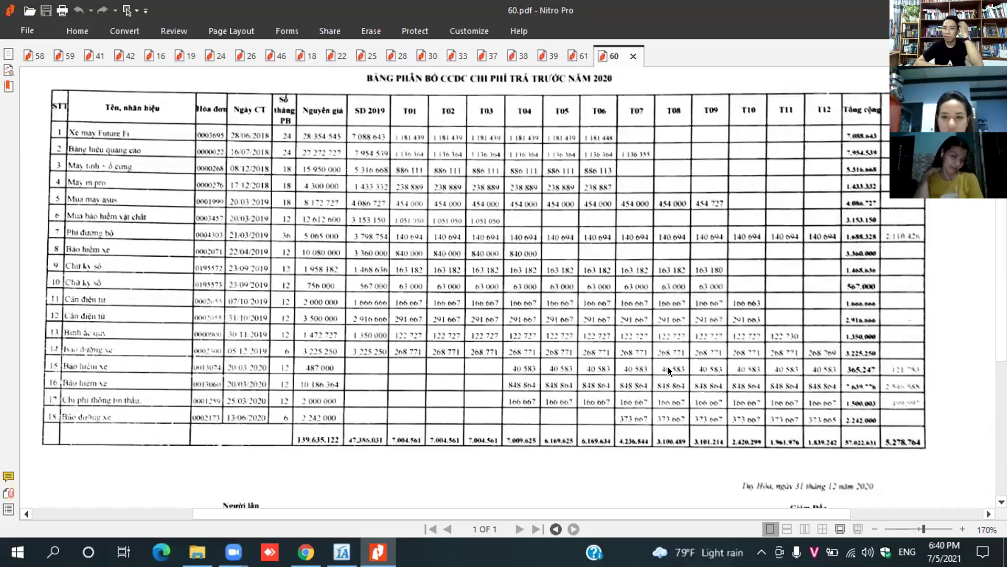
key("alt+Tab")
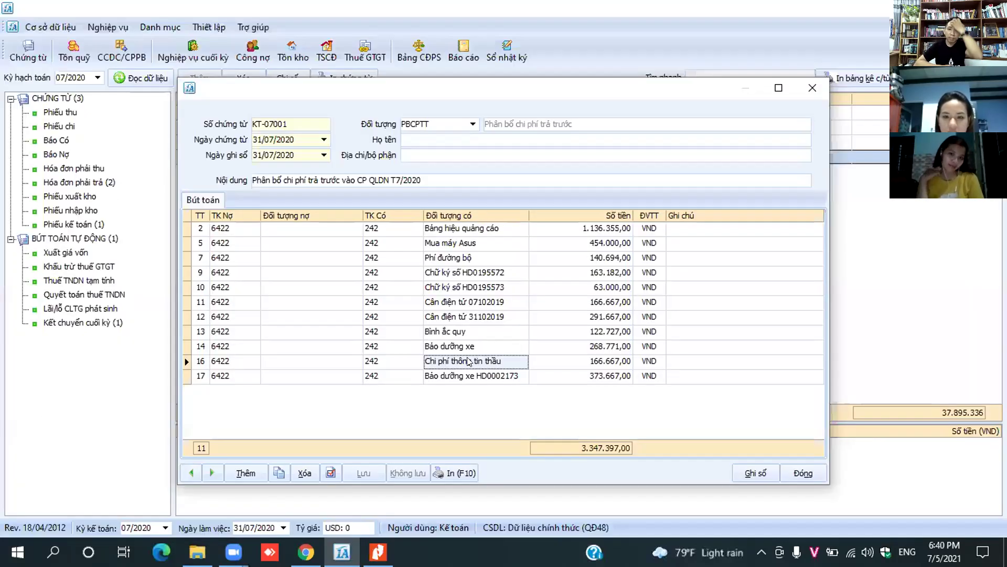
key("alt+Tab")
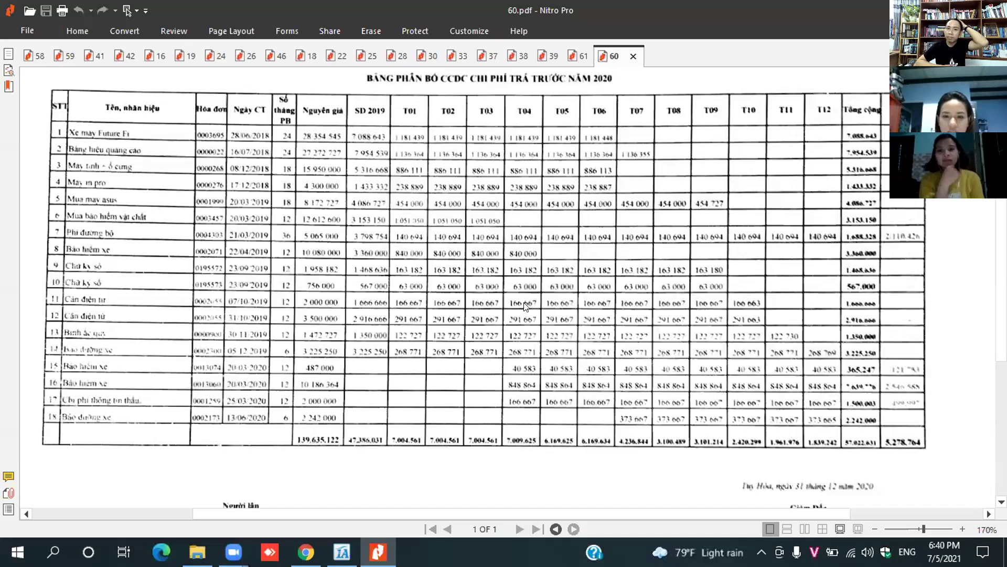
key("alt+Tab")
right_click(475, 361)
left_click(496, 384)
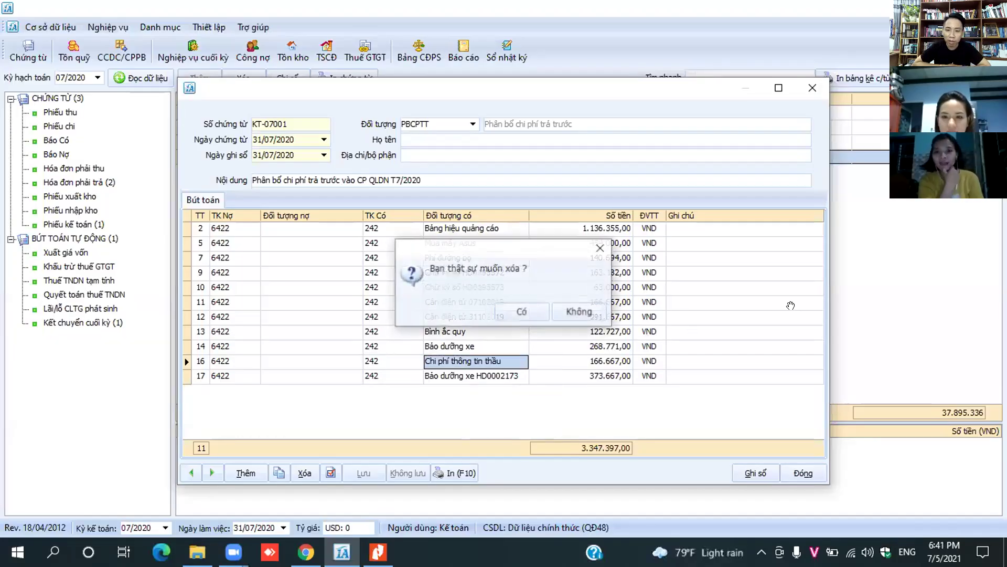
key("Return")
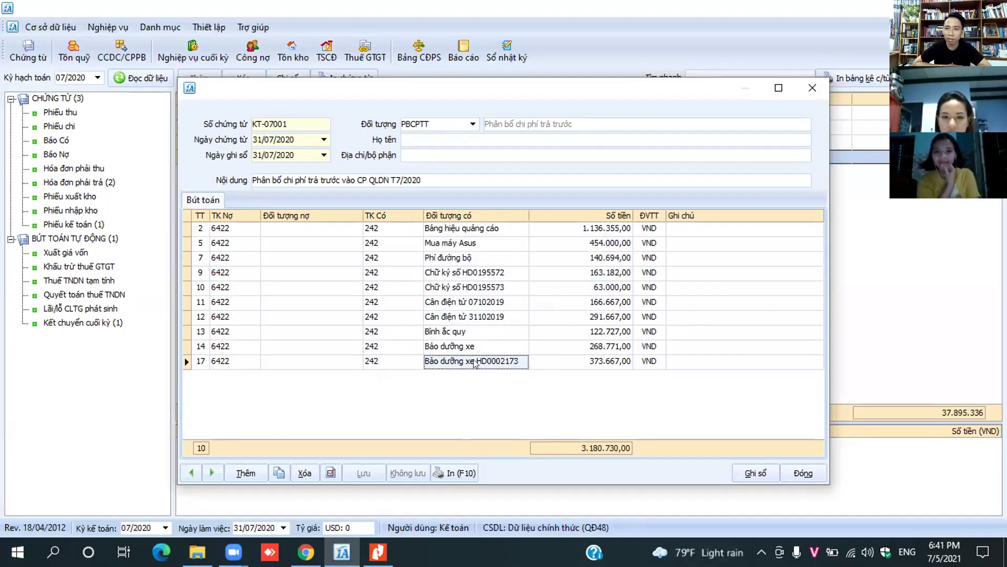
Step: Delete the Bảo dưỡng xe HD0002173 line from voucher KT-07001, and post and close the voucher
key("alt+Tab")
key("alt+Tab")
right_click(595, 363)
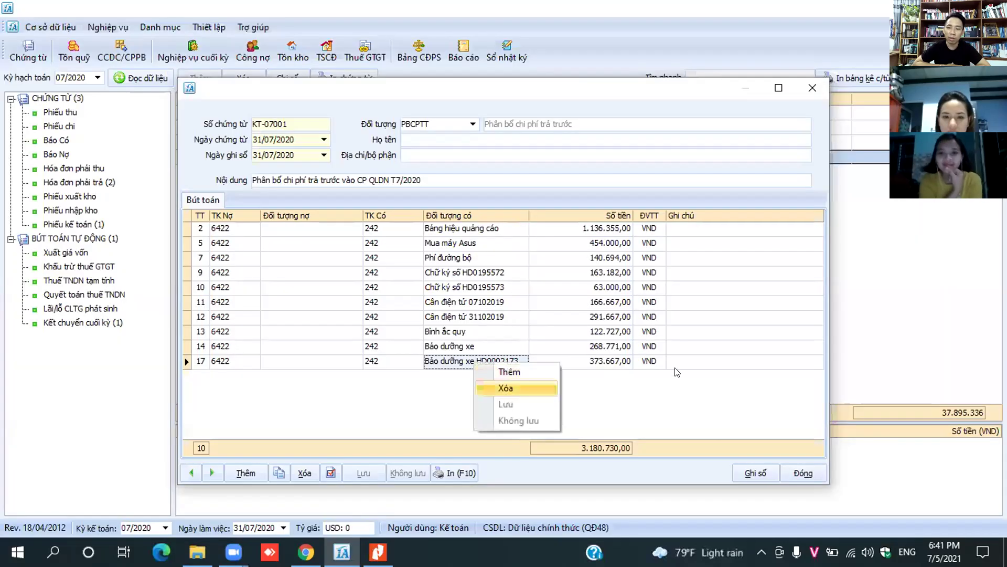
left_click(574, 387)
key("Return")
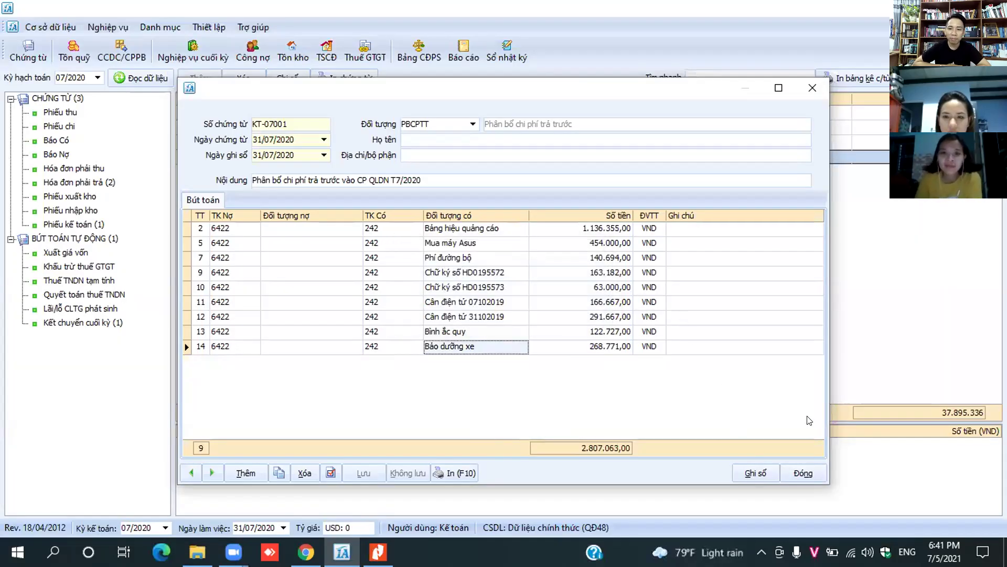
left_click(757, 471)
key("Escape")
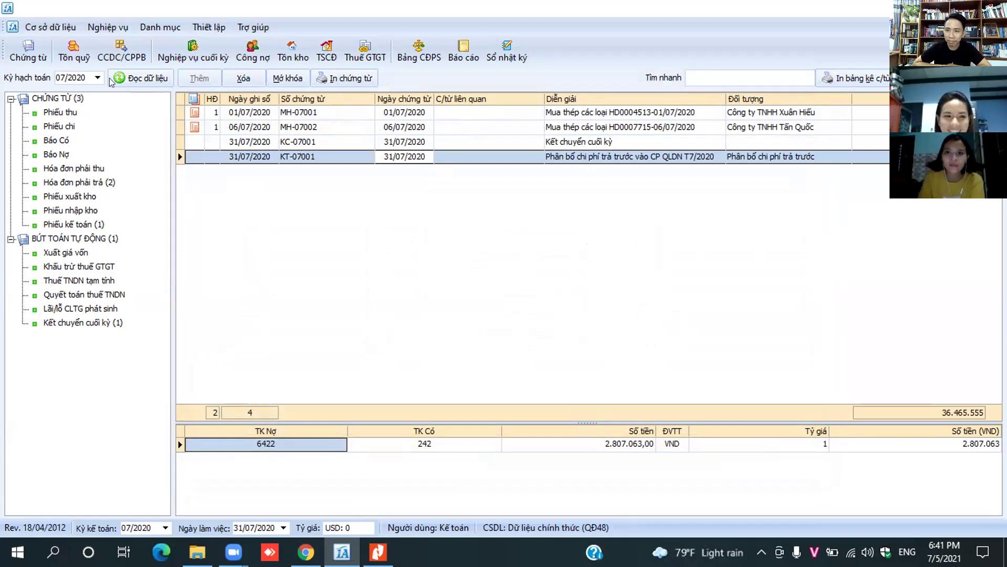
Step: Consult the allocation schedule in 60.pdf and load the vouchers of accounting period 08/2020
key("alt+Tab")
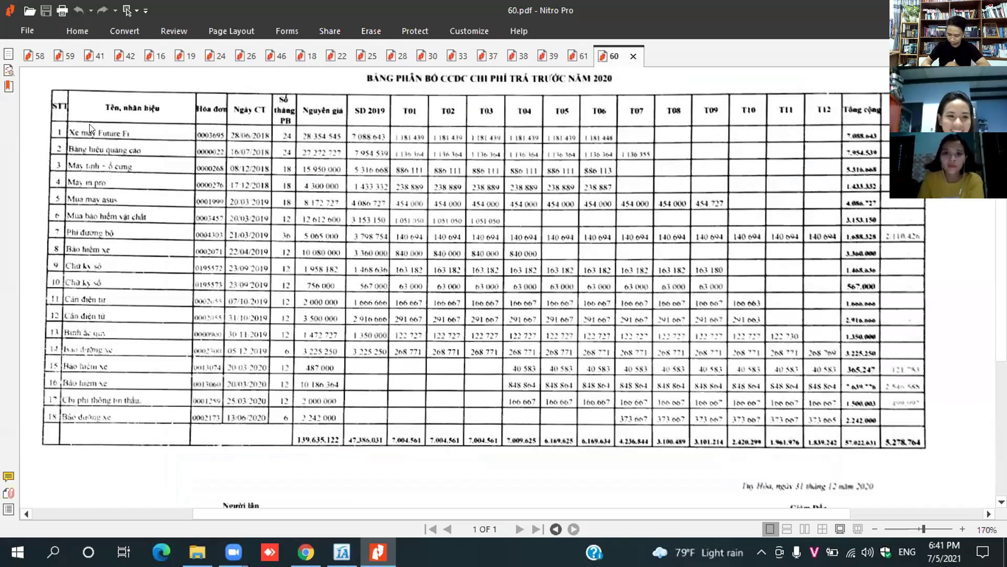
key("alt+Tab")
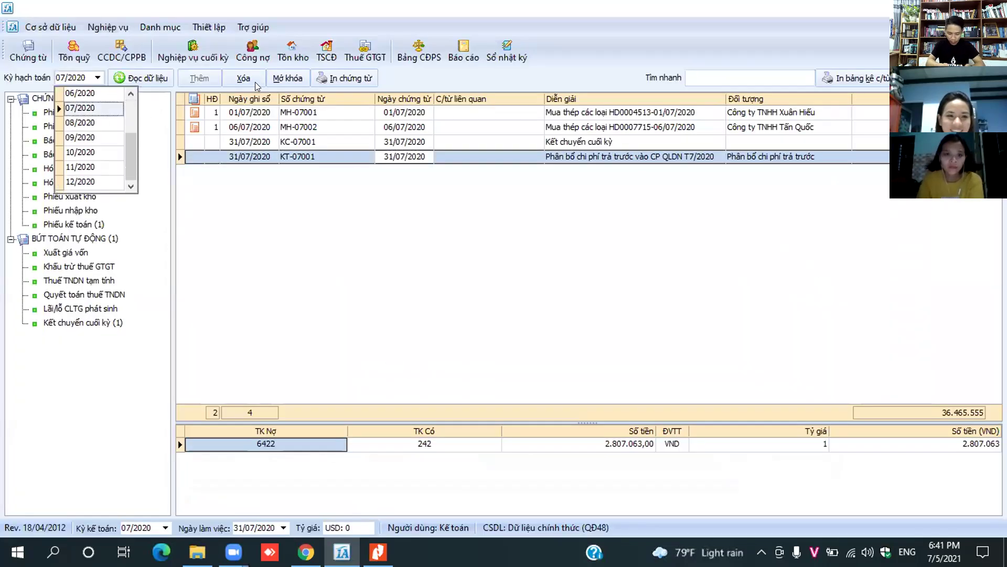
key("Down")
key("Return")
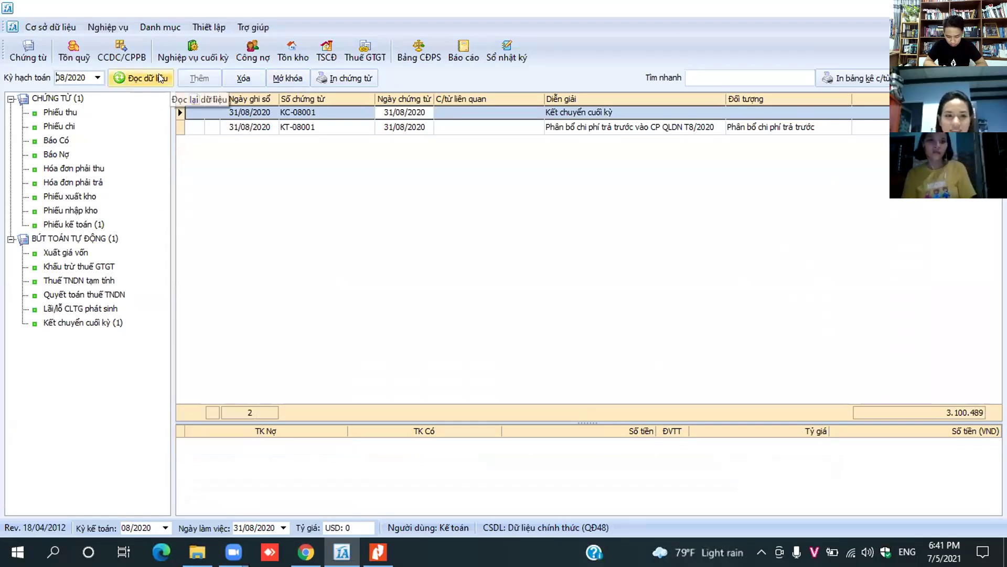
Step: Unlock prepaid-expense allocation voucher KT-08001 dated 31/08/2020 and compare its lines with the August allocations in 60.pdf
left_click(559, 130)
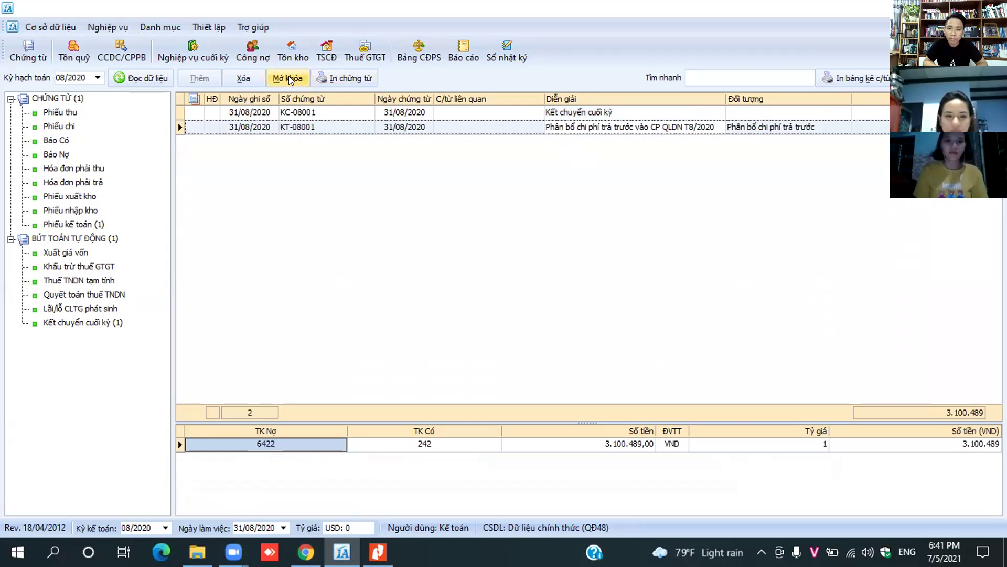
double_click(322, 128)
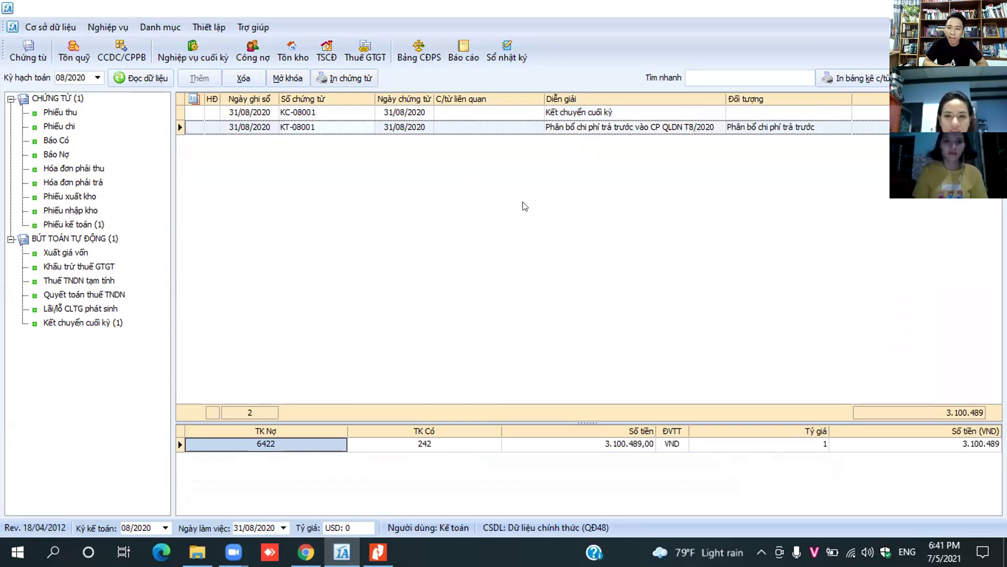
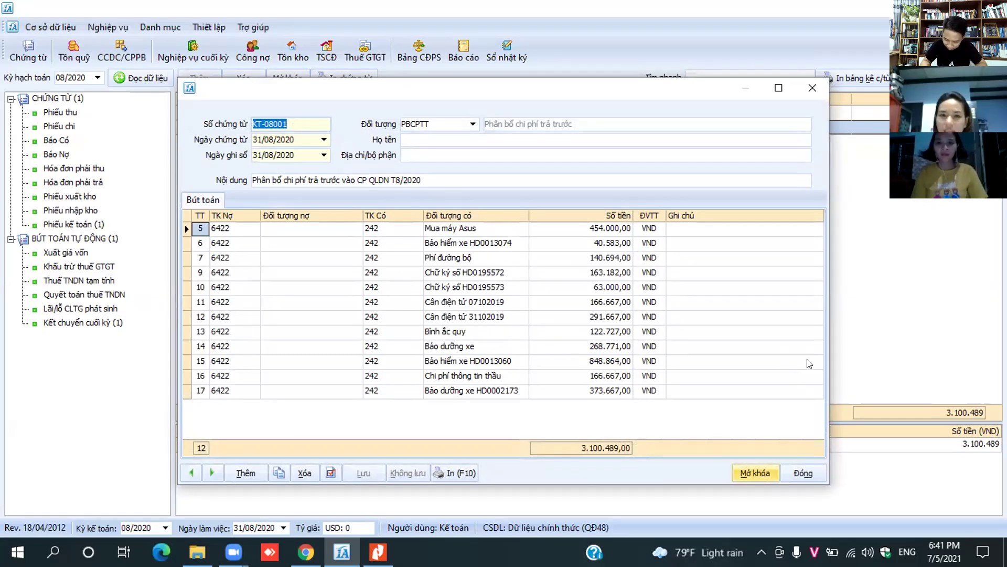
key("alt+Tab")
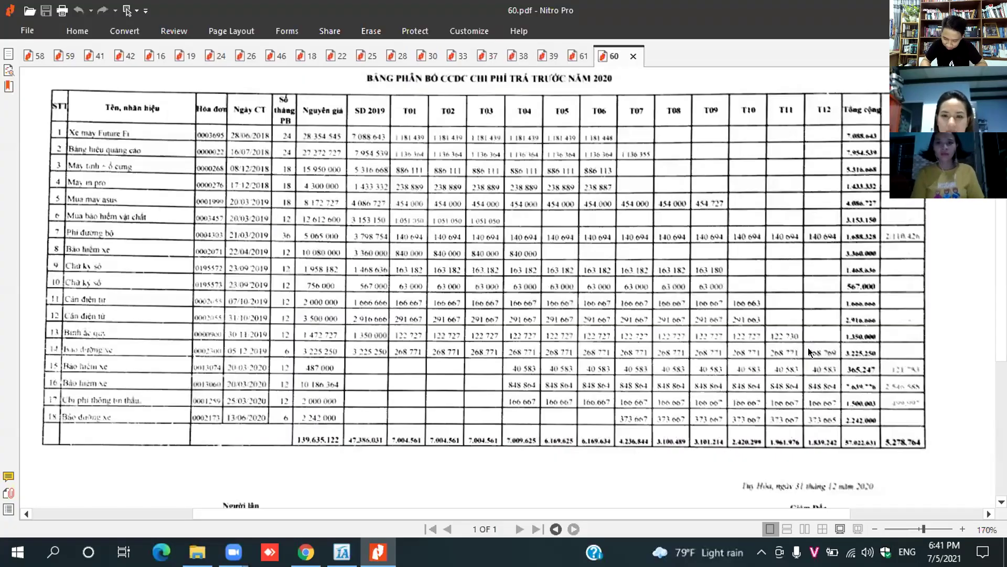
key("alt+Tab")
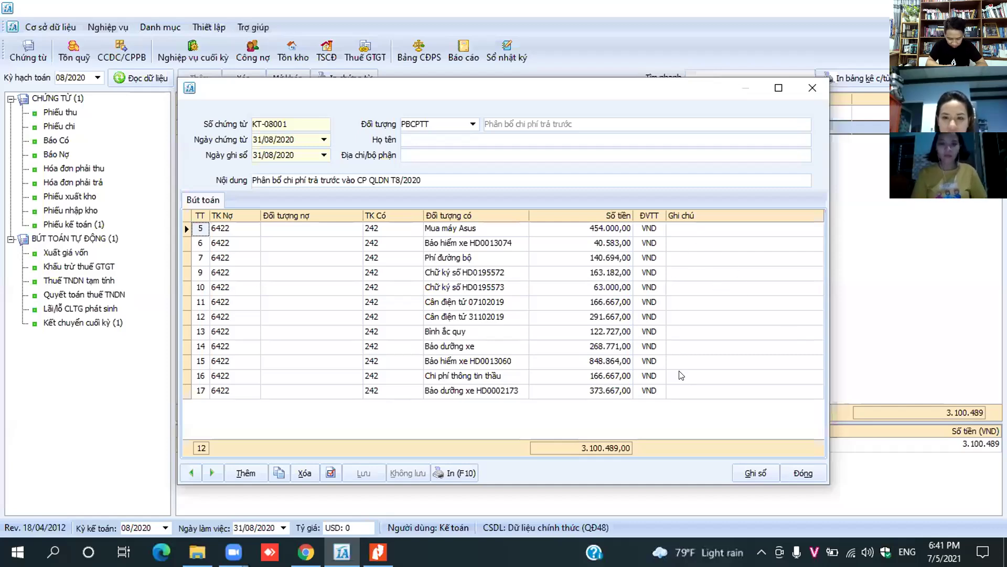
key("alt+Tab")
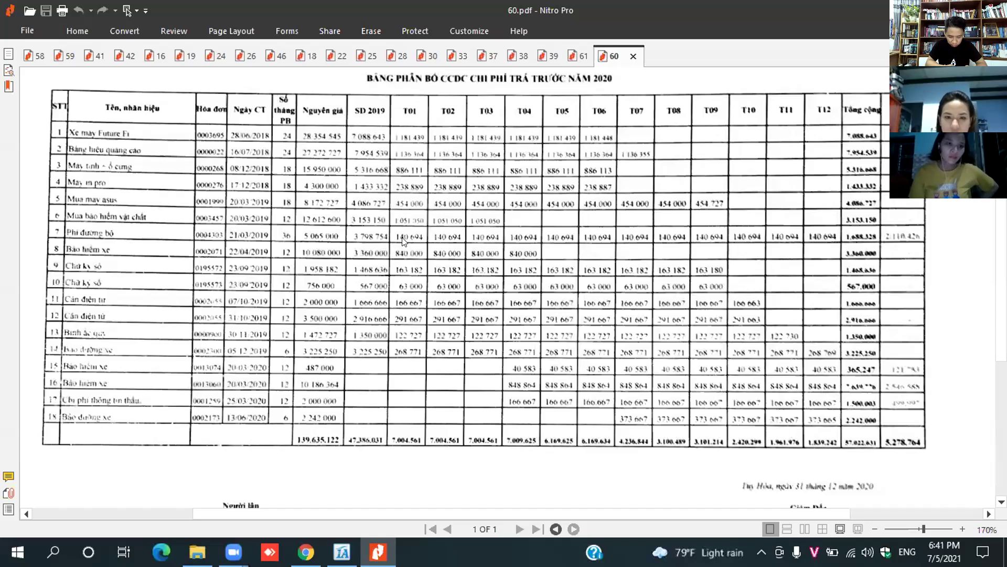
key("alt+Tab")
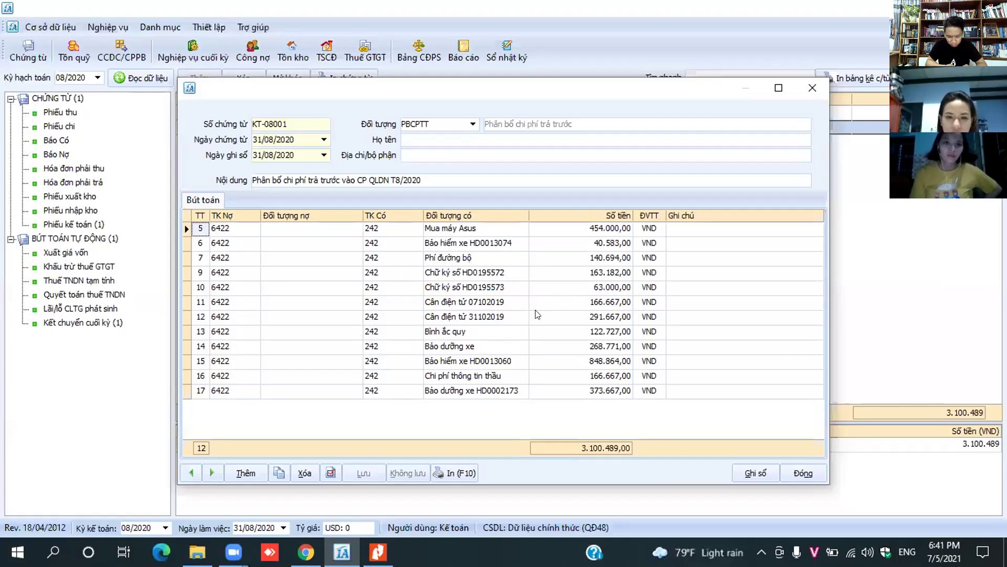
Step: Delete the Bảo hiểm xe HD0013074 line from voucher KT-08001
key("Down")
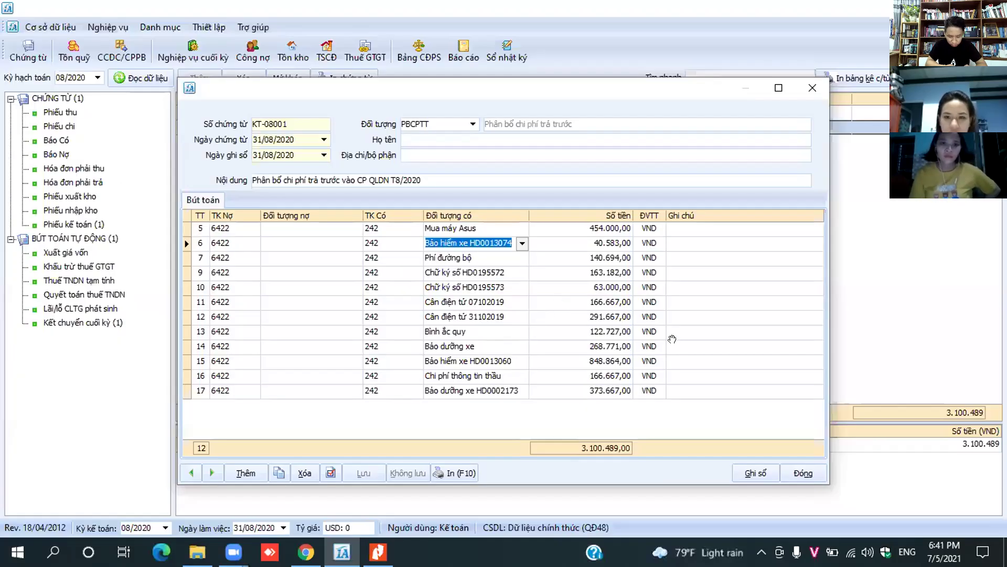
key("ctrl+Delete")
key("Return")
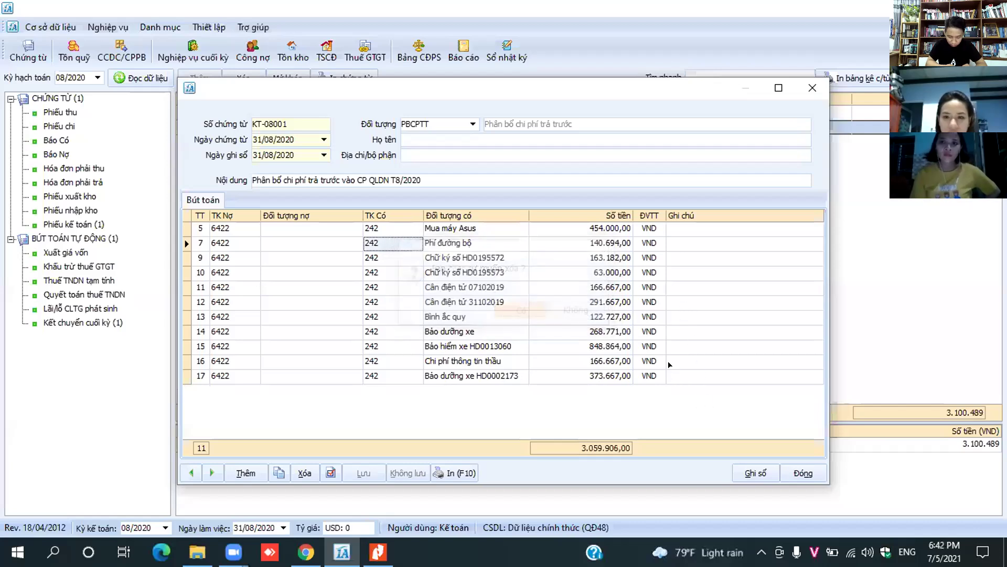
Step: Consult 60.pdf again and delete the Bảo hiểm xe HD0013060 and Chi phí thông tin thầu lines from voucher KT-08001
key("alt+Tab")
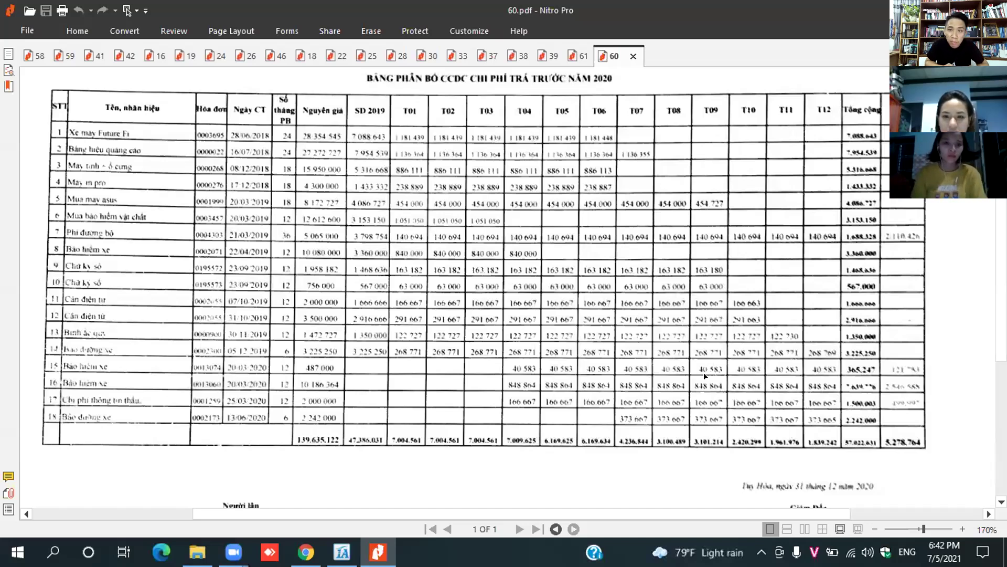
key("ctrl+a")
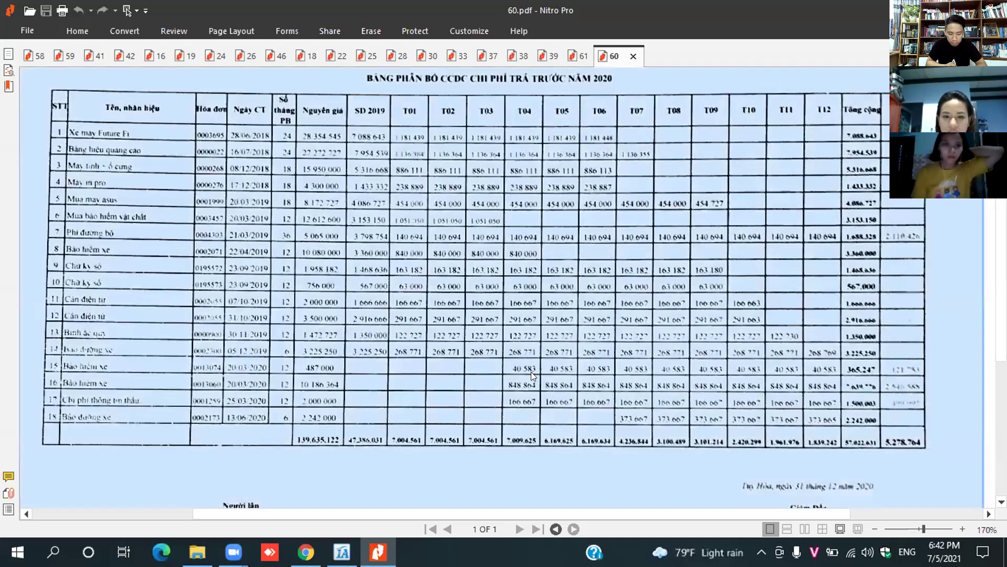
key("alt+Tab")
key("Delete")
key("Return")
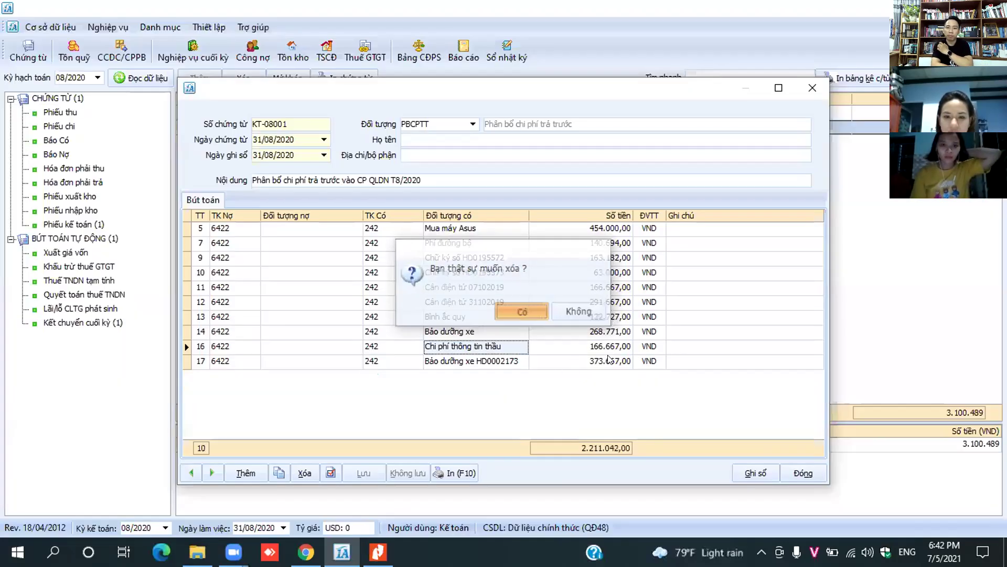
key("Delete")
key("Return")
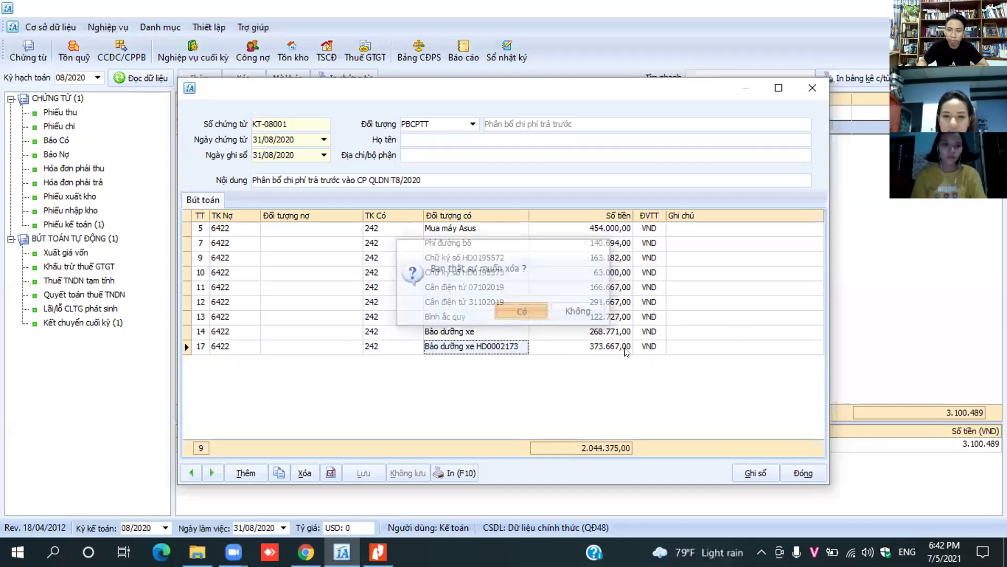
Step: Delete the Bảo dưỡng xe HD0002173 line from voucher KT-08001, and post and close the voucher
key("alt+Tab")
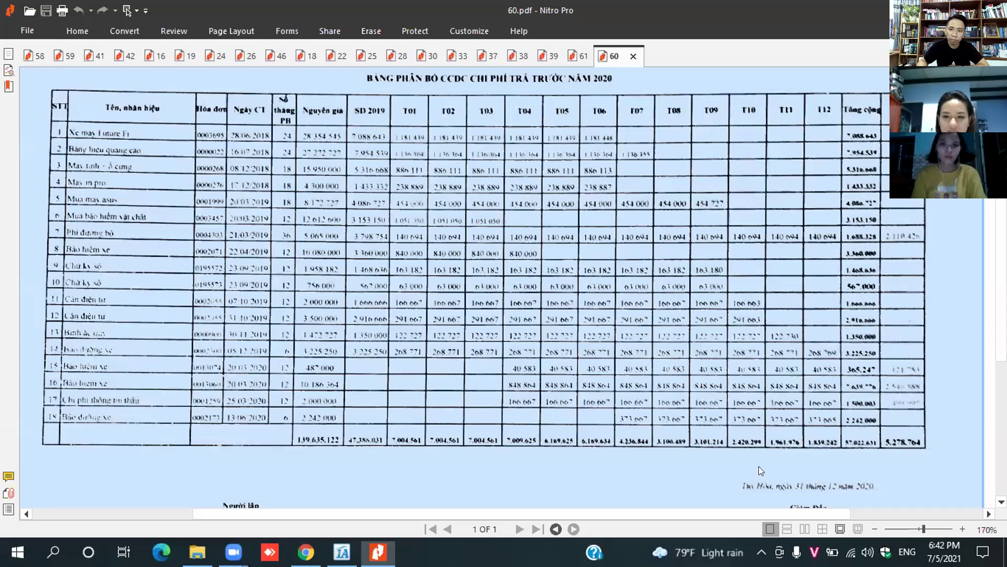
key("alt+Tab")
right_click(562, 348)
left_click(583, 371)
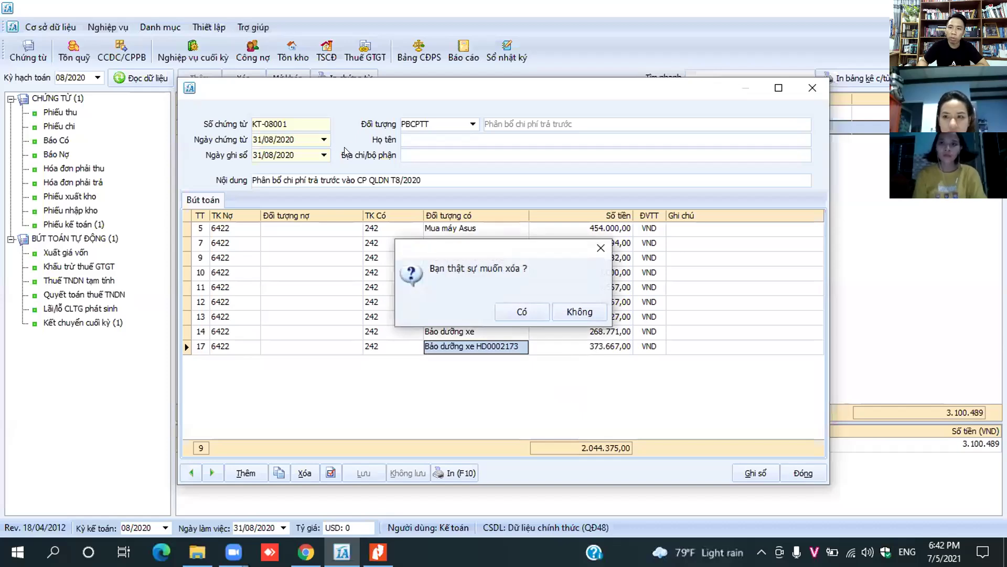
key("Return")
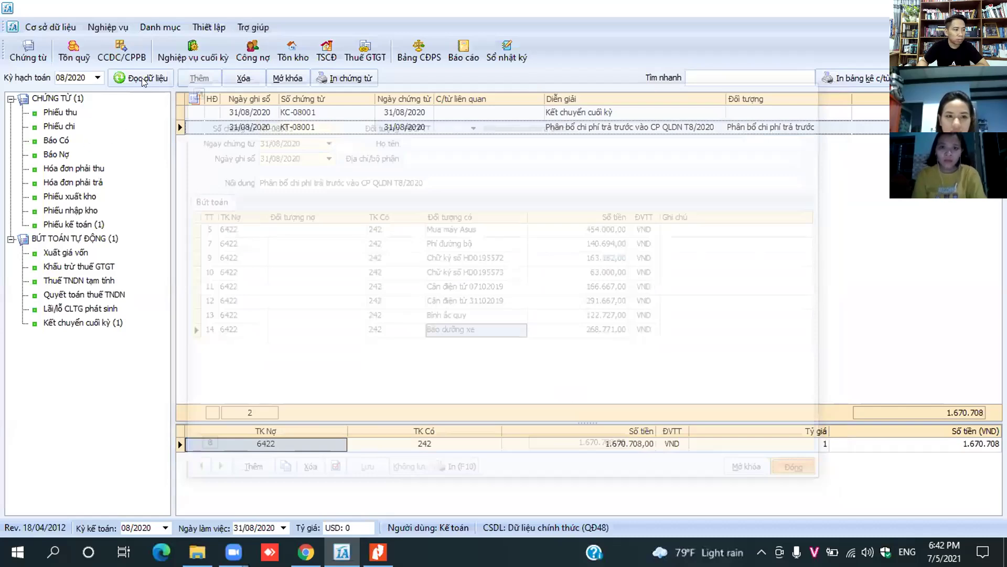
Step: Load the 09/2020 accounting period, open prepaid-expense voucher KT-09001 dated 30/09/2020, and compare its lines with the September allocations in 60.pdf
key("alt+Tab")
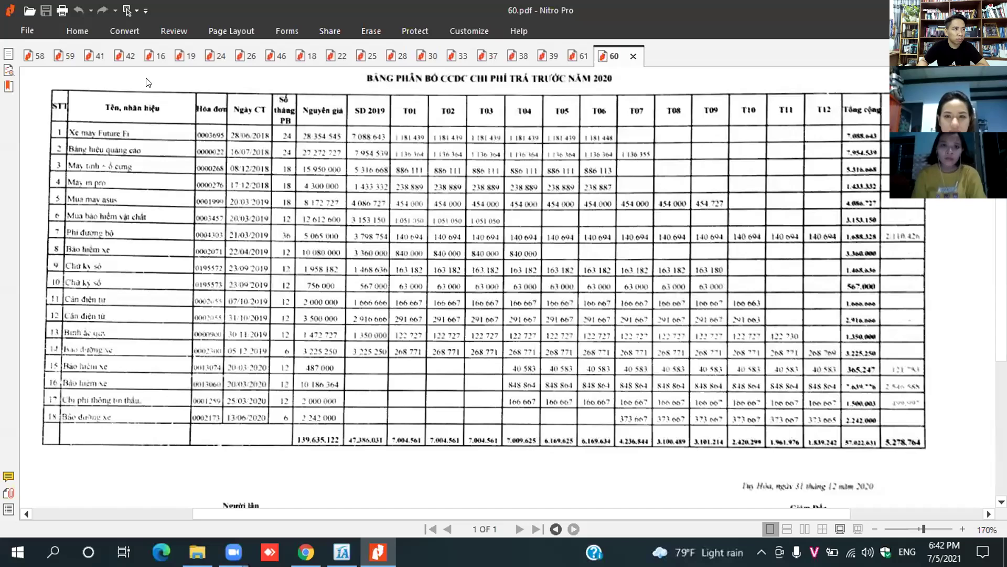
key("alt+Tab")
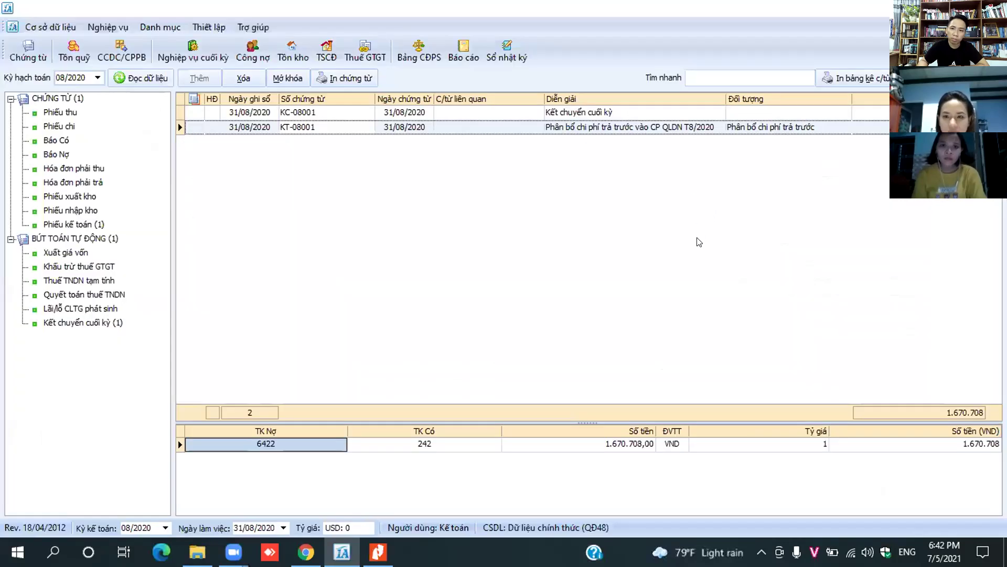
left_click(299, 126)
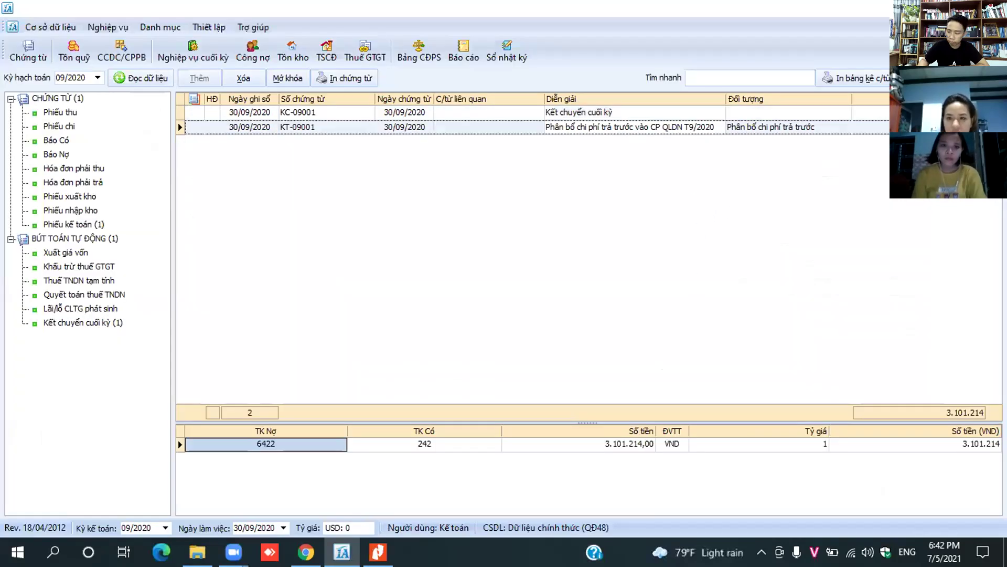
double_click(299, 126)
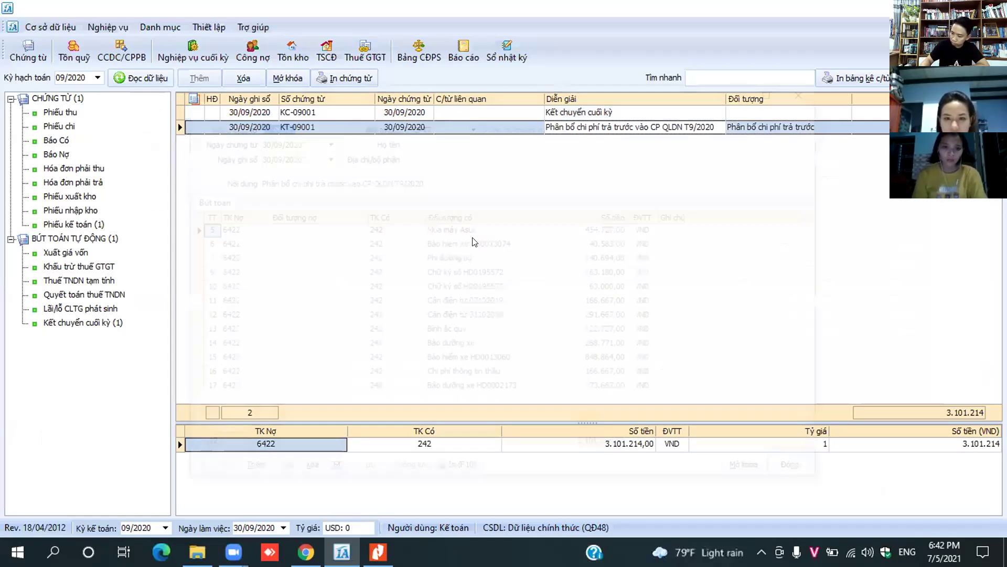
key("alt+Tab")
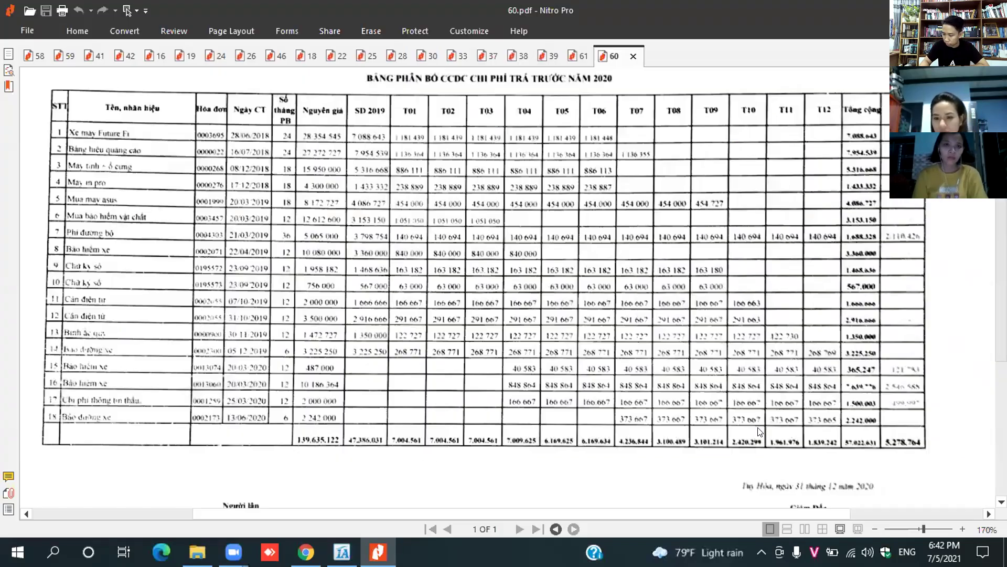
key("alt+Tab")
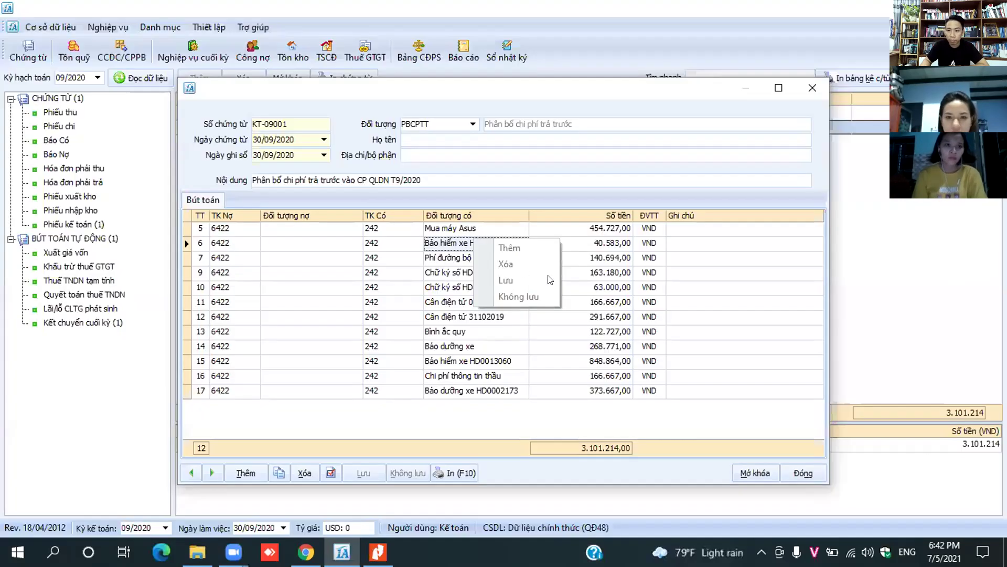
Step: Unlock voucher KT-09001 and delete its Bảo hiểm xe HD0013074 and Bảo hiểm xe HD0013060 lines, consulting 60.pdf
key("Delete")
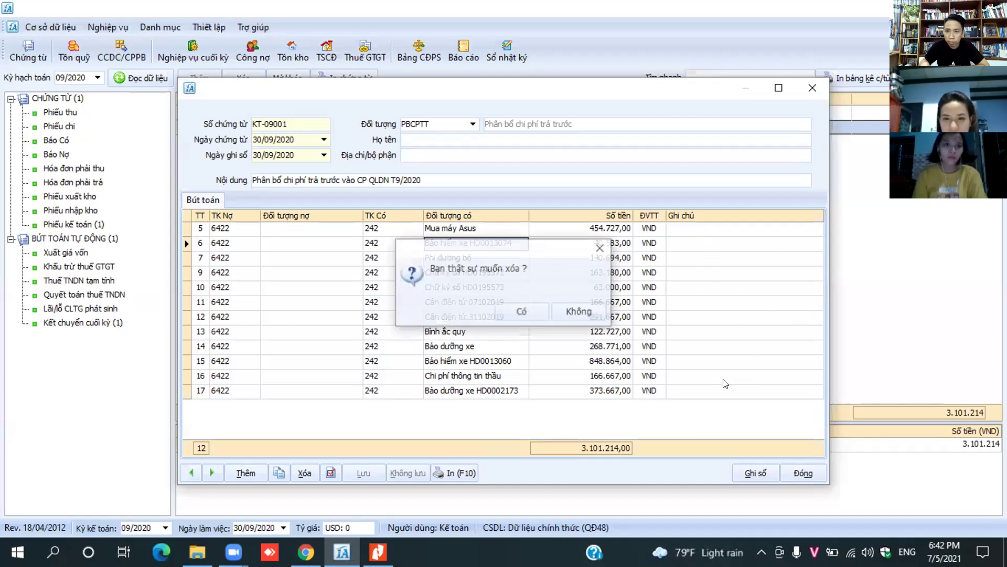
key("alt+Tab")
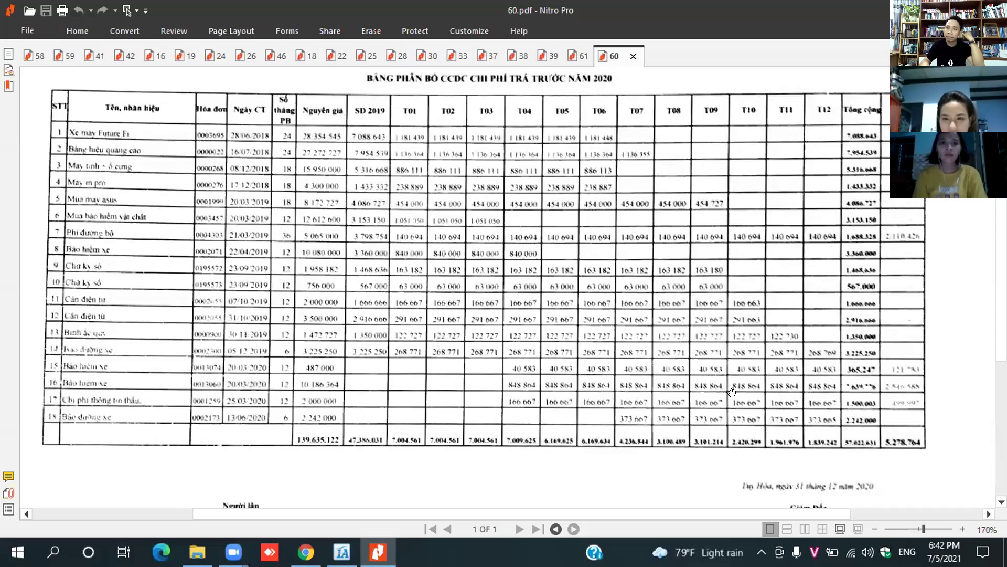
key("alt+Tab")
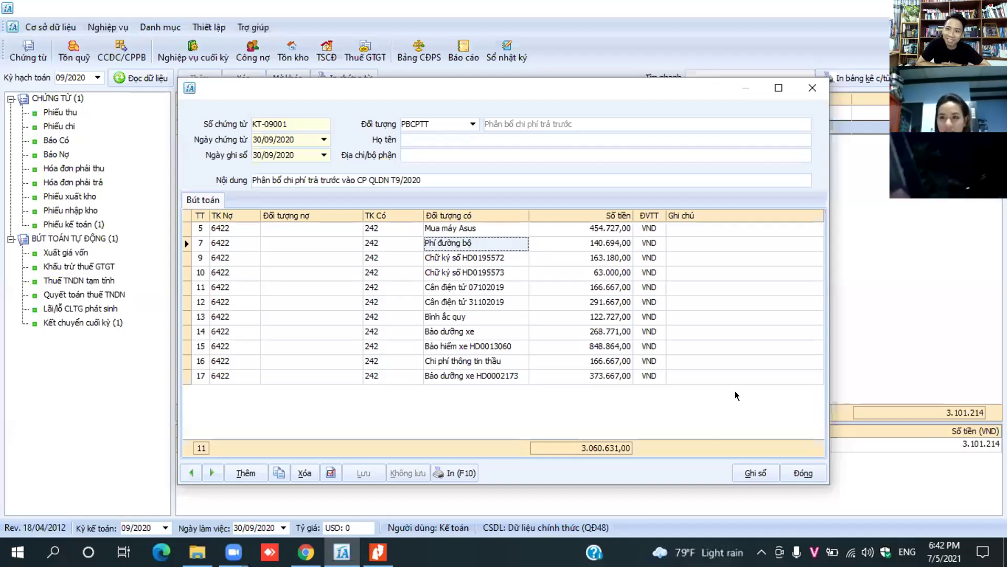
key("alt+Tab")
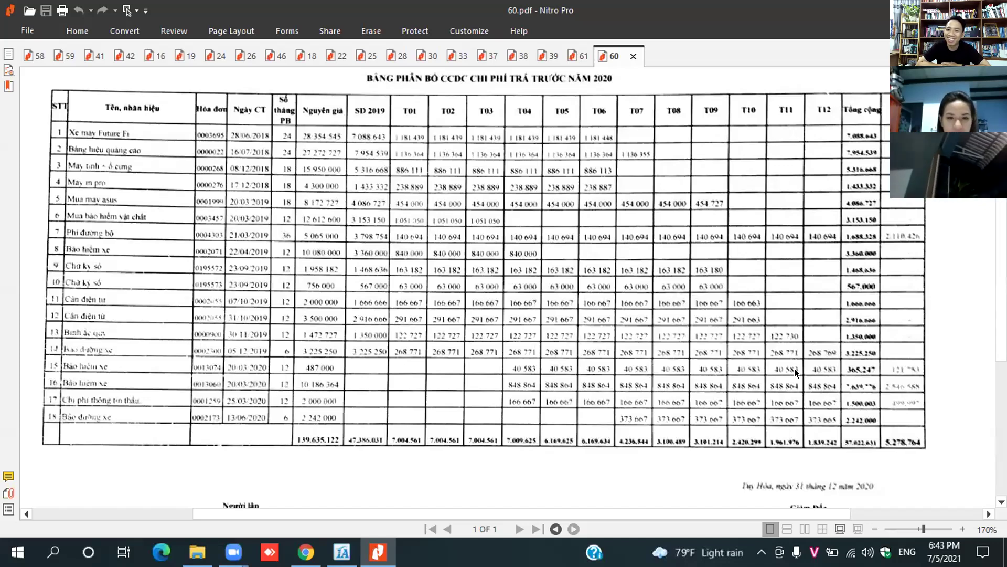
key("alt+Tab")
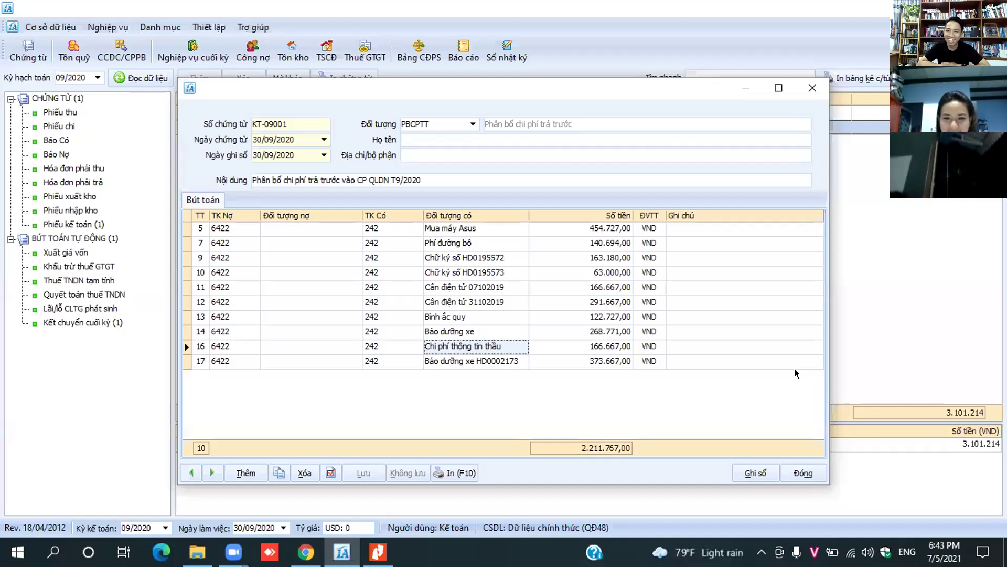
Step: Delete the Chi phí thông tin thầu and Bảo dưỡng xe HD0002173 lines from voucher KT-09001, consulting 60.pdf
key("alt+Tab")
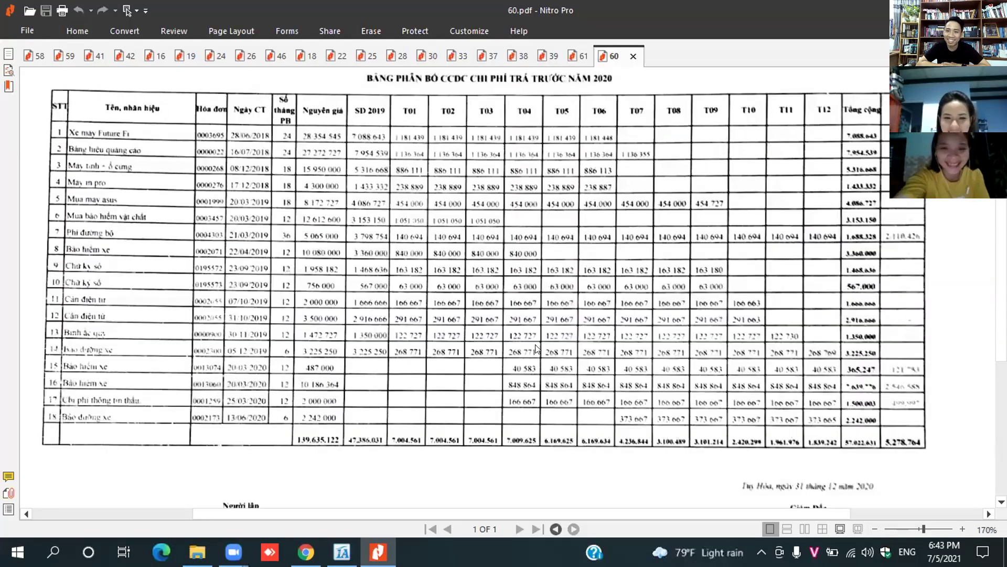
key("alt+Tab")
right_click(536, 348)
key("Escape")
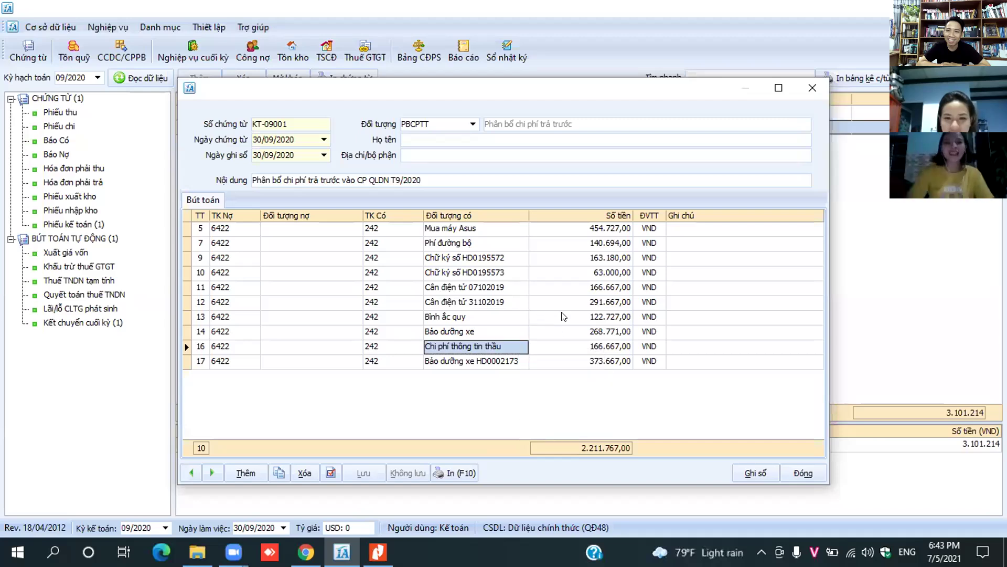
key("Delete")
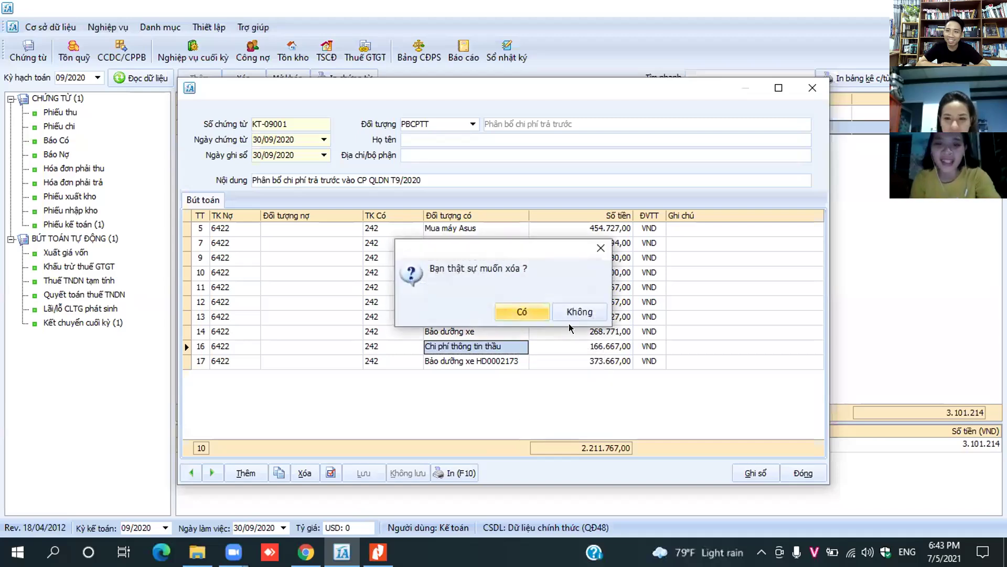
key("Return")
key("alt+Tab")
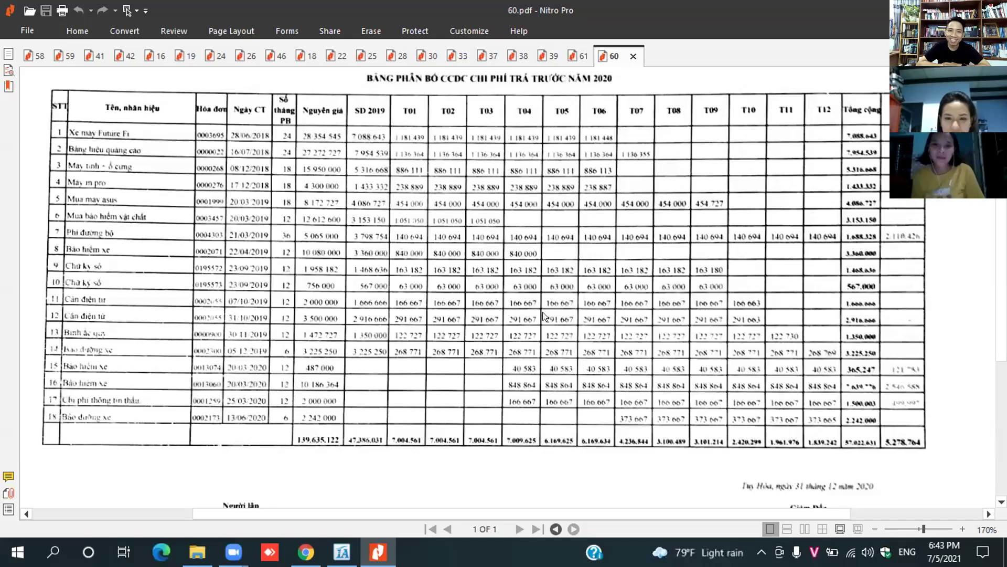
key("alt+Tab")
key("Menu")
key("Down")
key("Down")
key("Return")
key("Return")
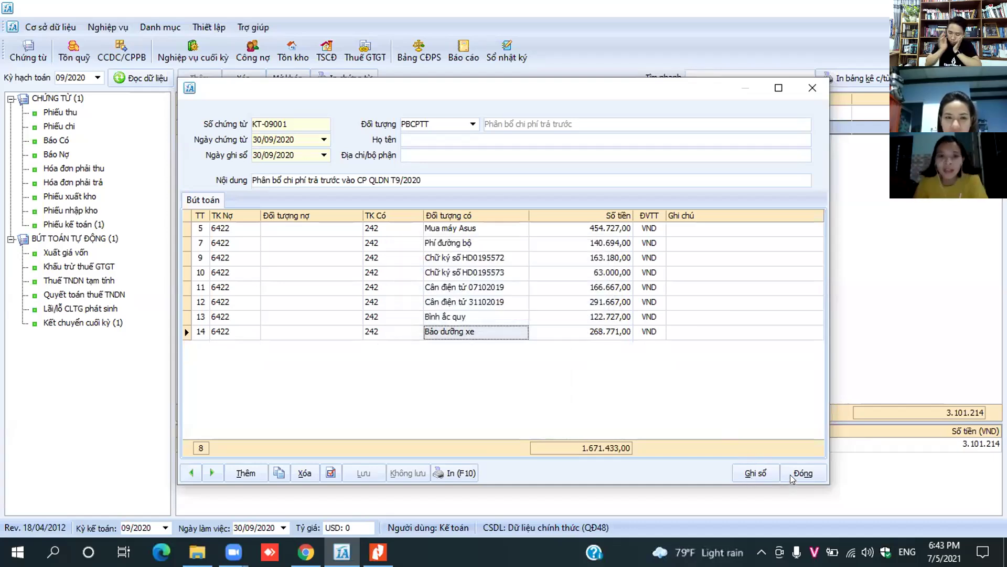
Step: Check the remaining lines of voucher KT-09001 against 60.pdf and close the voucher
key("alt+Tab")
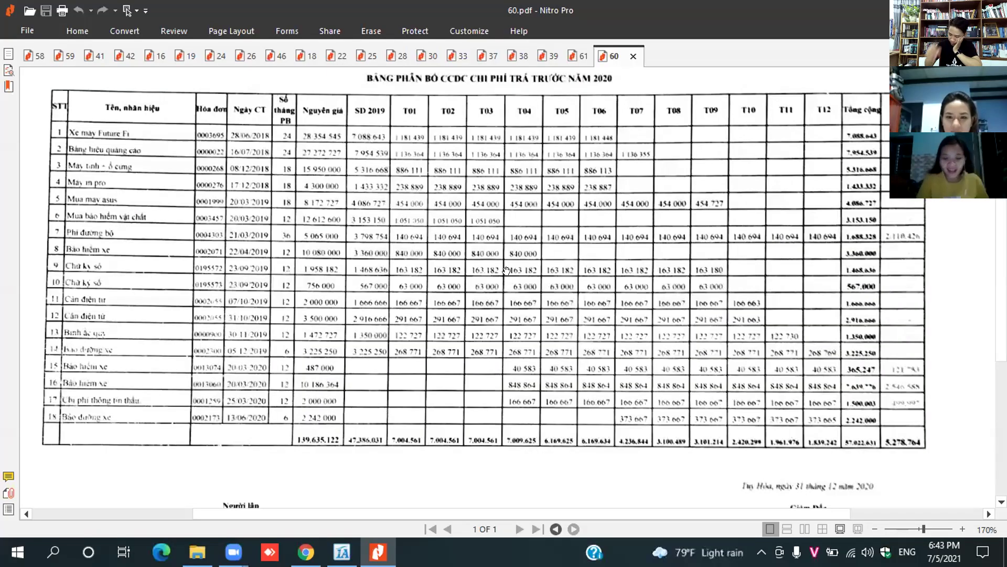
key("alt+Tab")
key("Escape")
key("alt+Tab")
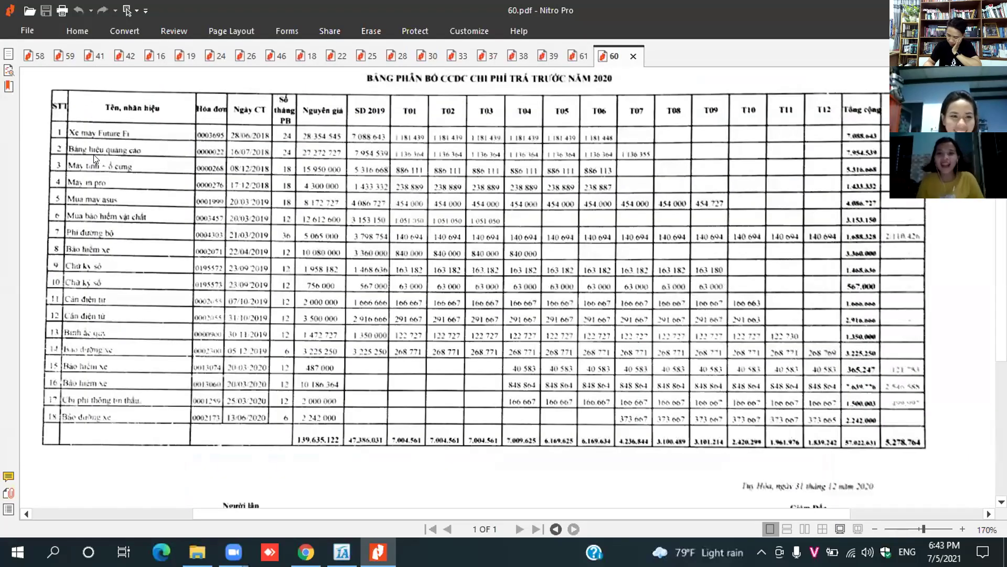
key("alt+Tab")
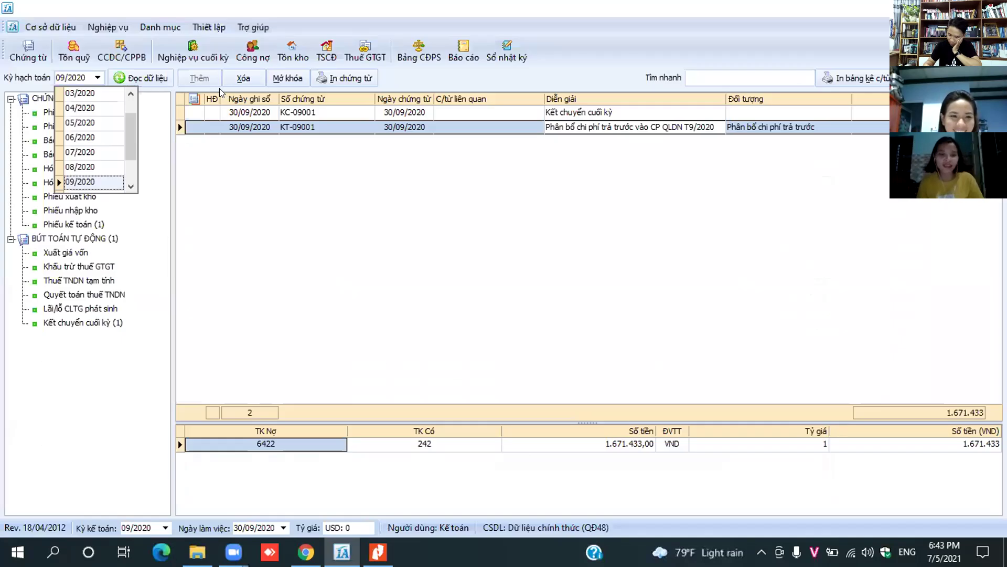
Step: Load the 10/2020 period, open and unlock voucher KT-10001 dated 31/10/2020, and compare its lines with the October allocations in 60.pdf
key("Down")
key("Return")
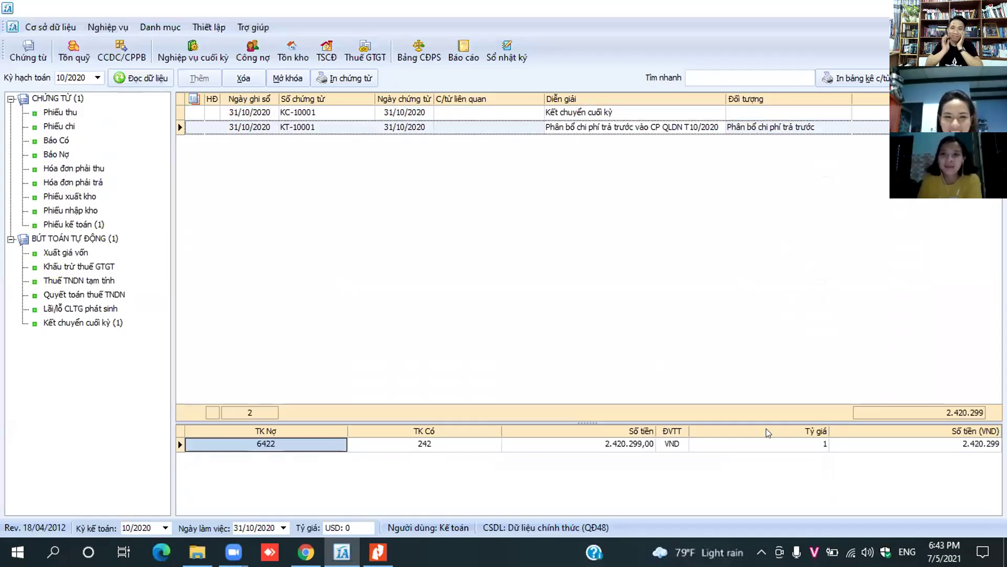
double_click(756, 443)
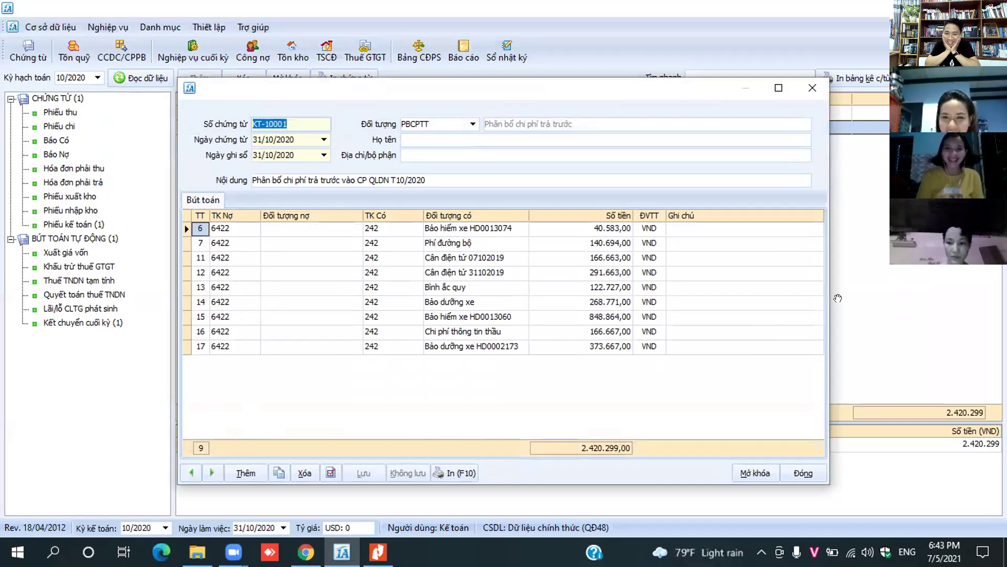
key("alt+Tab")
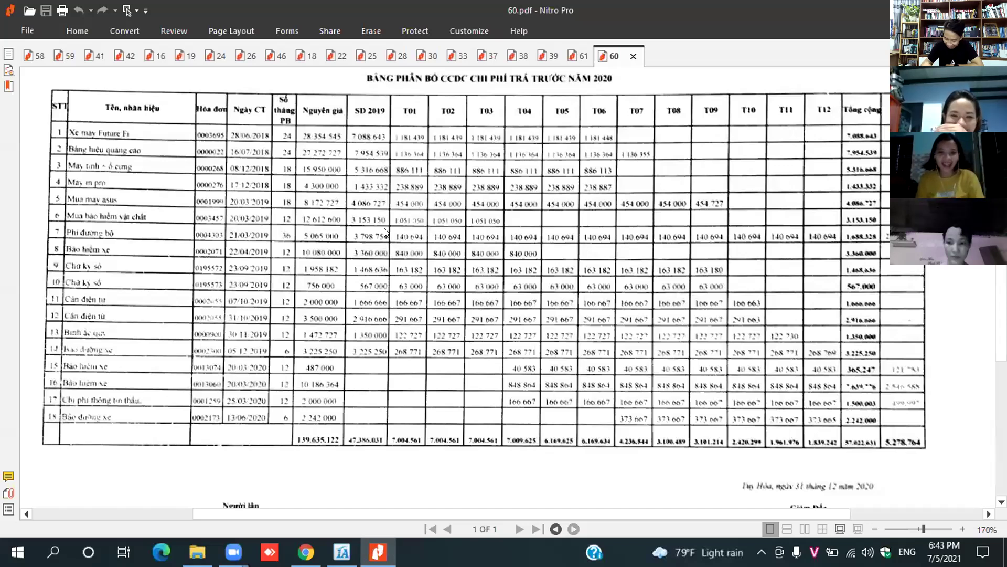
key("alt+Tab")
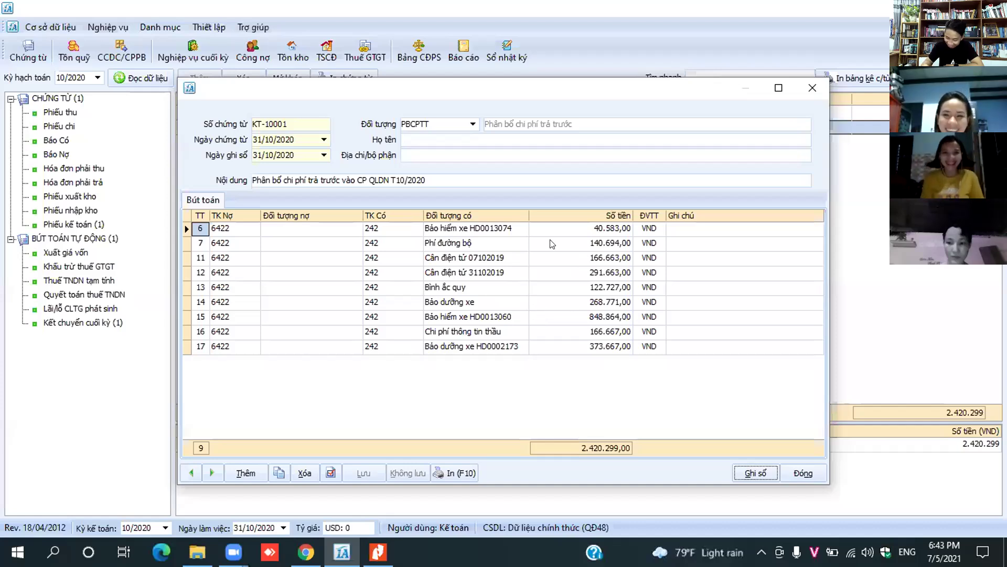
Step: Delete the Bảo hiểm xe HD0013074 and Bảo hiểm xe HD0013060 lines from voucher KT-10001, consulting 60.pdf
key("Delete")
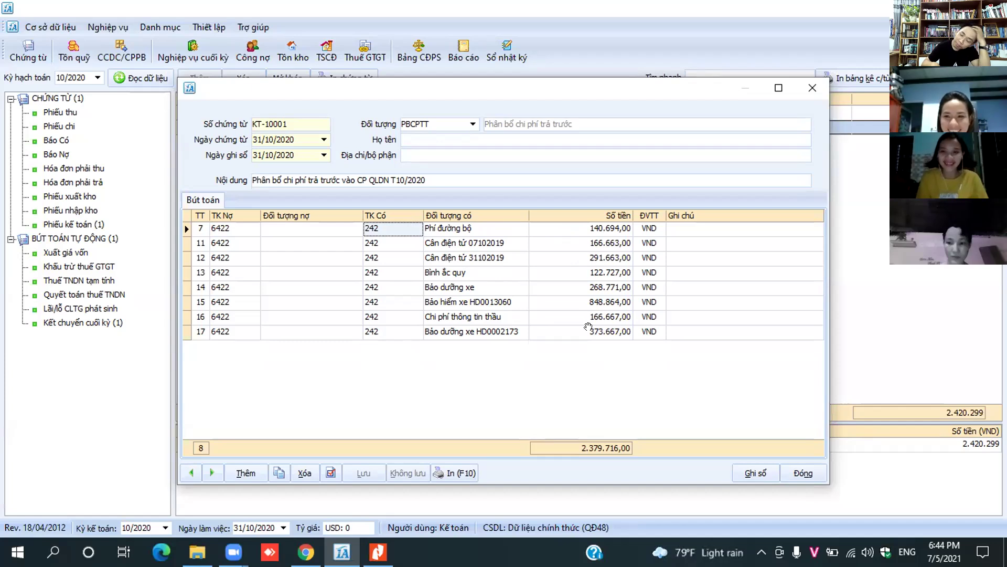
key("alt+Tab")
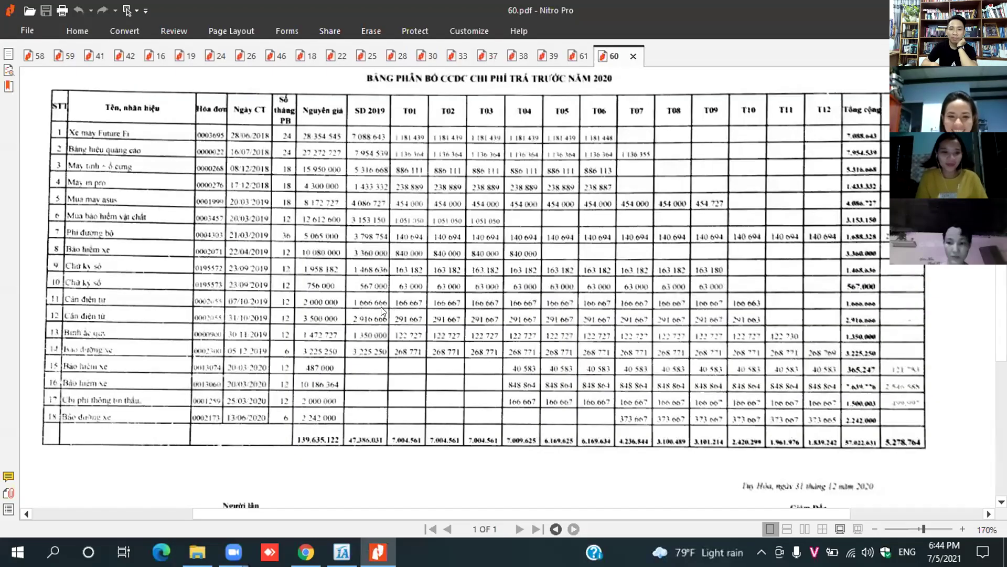
key("alt+Tab")
key("Down")
key("Down")
key("Down")
key("Down")
key("Down")
key("shift+F10")
key("Down")
key("Return")
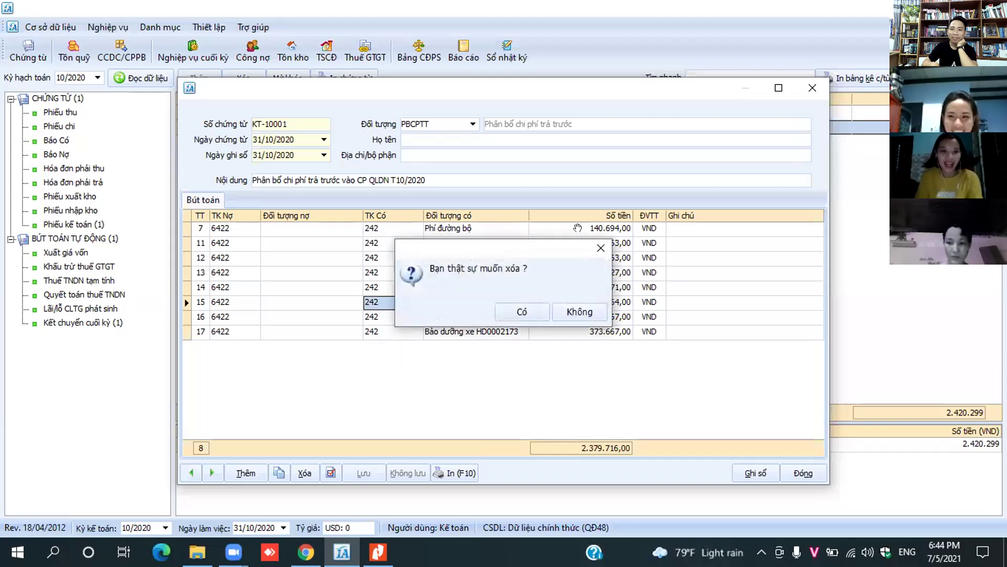
key("Return")
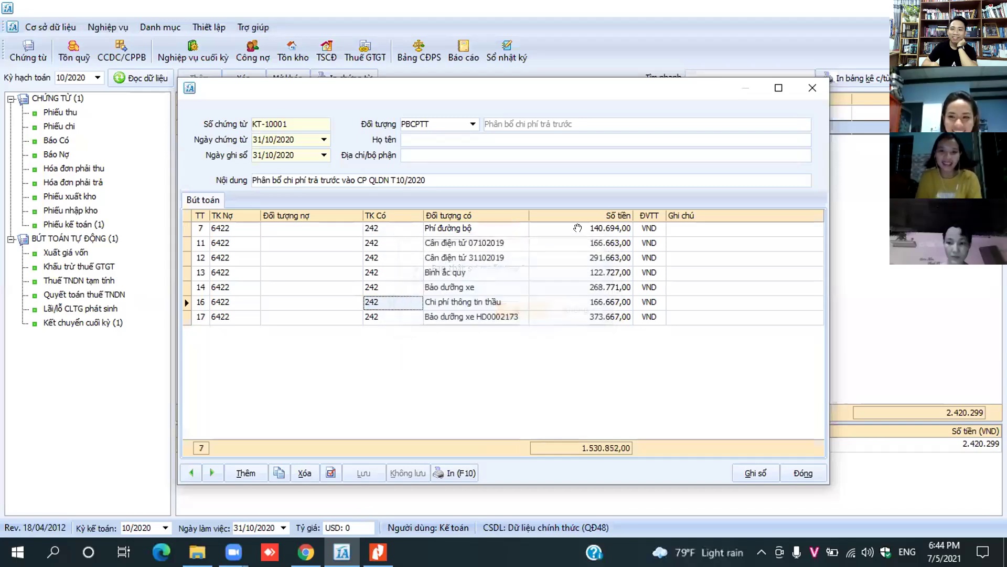
Step: Delete the Chi phí thông tin thầu and Bảo dưỡng xe HD0002173 lines from voucher KT-10001, and close the voucher
key("alt+Tab")
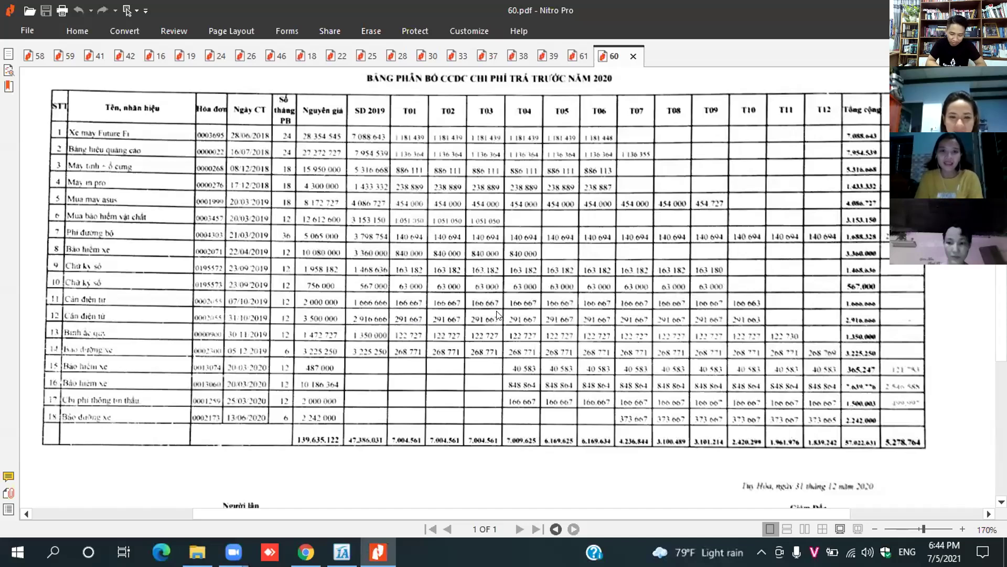
key("alt+Tab")
right_click(389, 302)
left_click(426, 328)
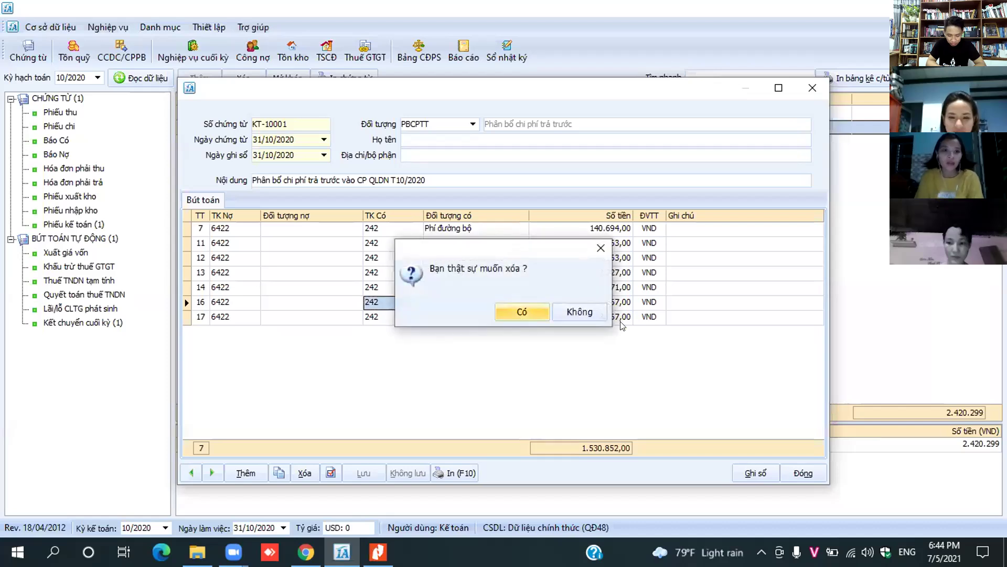
left_click(522, 312)
key("alt+Tab")
key("alt+Tab")
left_click(132, 77)
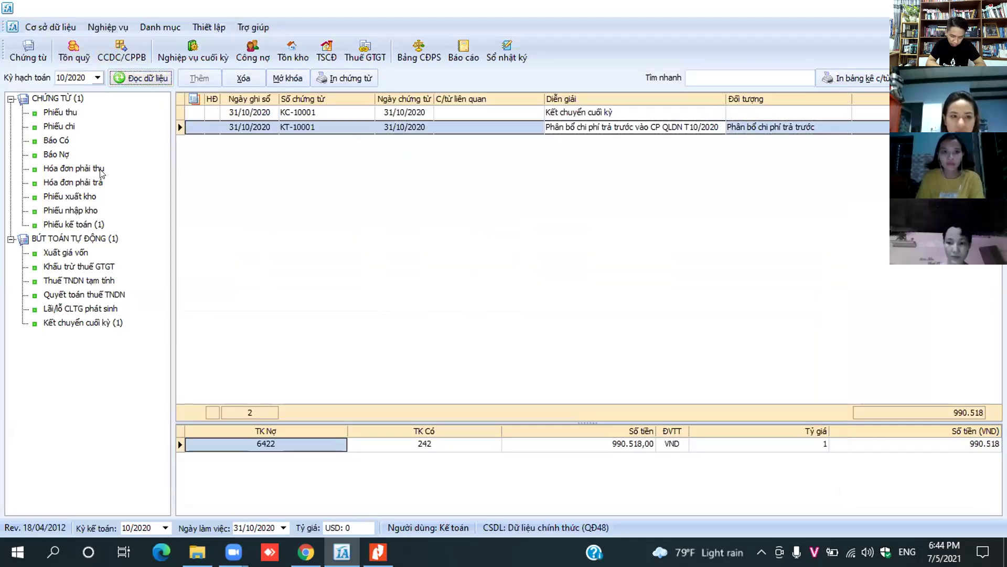
Step: Load the 11/2020 period, open voucher KT-11001 dated 30/11/2020, and compare its lines with the November allocations in 60.pdf
left_click(97, 77)
key("Down")
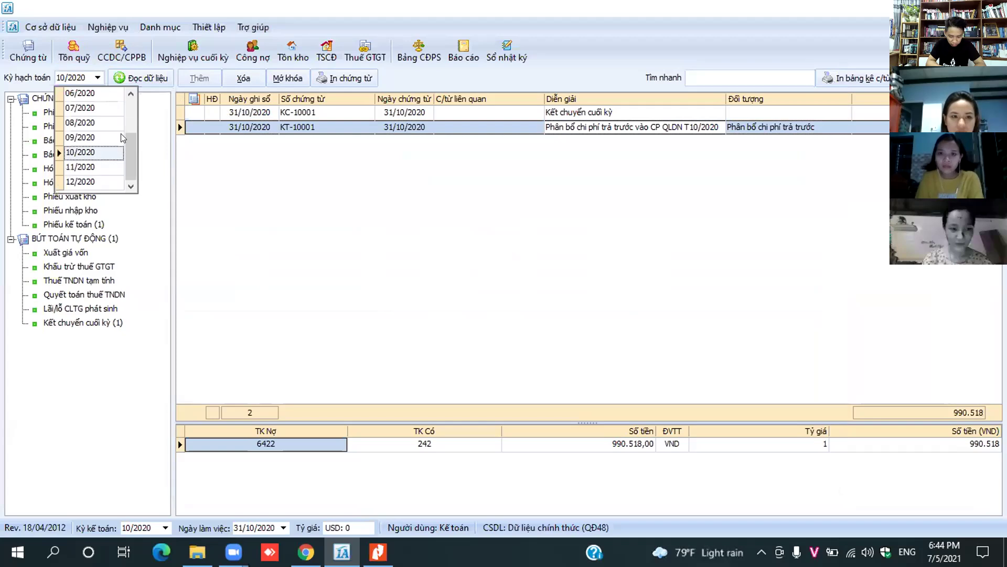
key("Return")
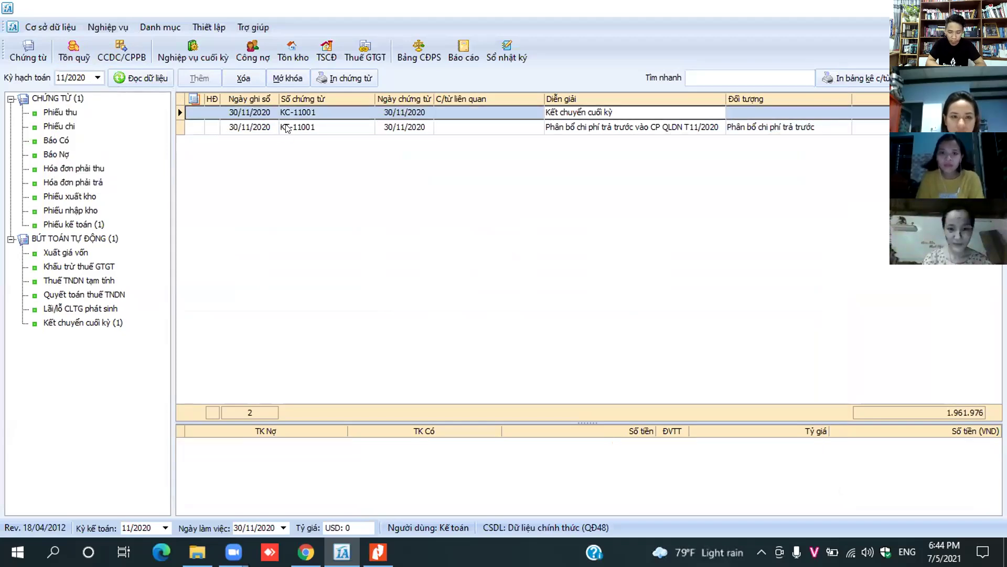
left_click(287, 127)
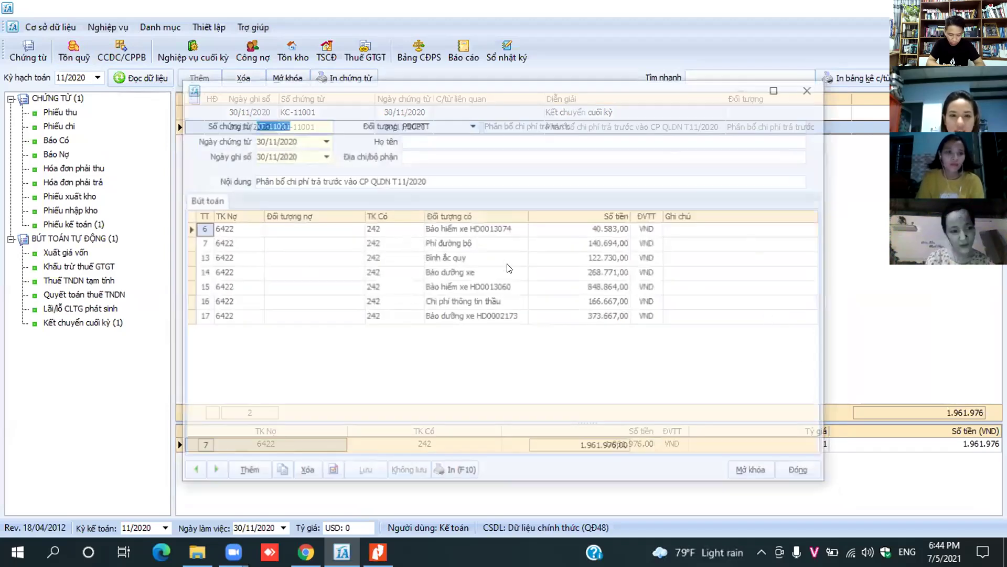
key("alt+Tab")
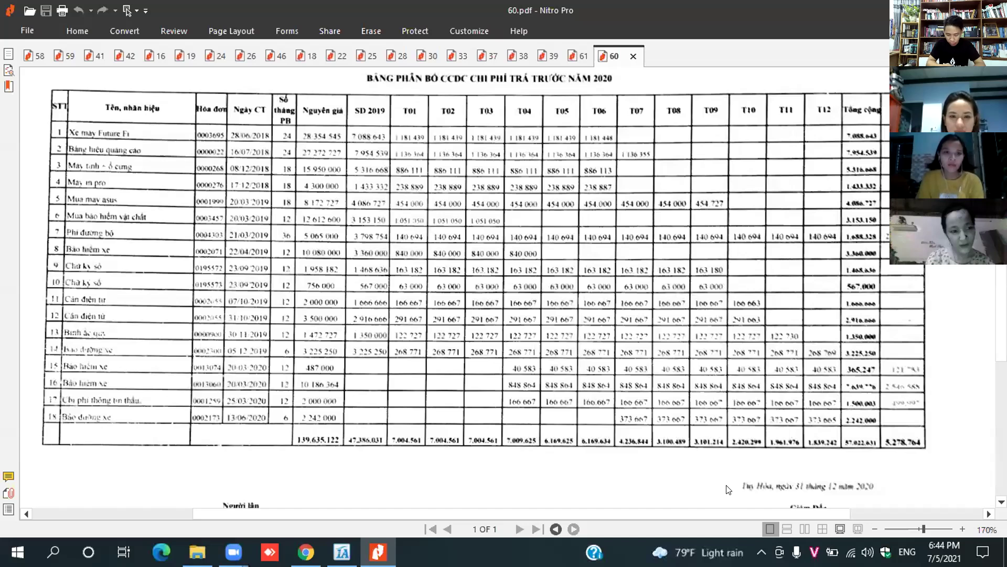
key("alt+Tab")
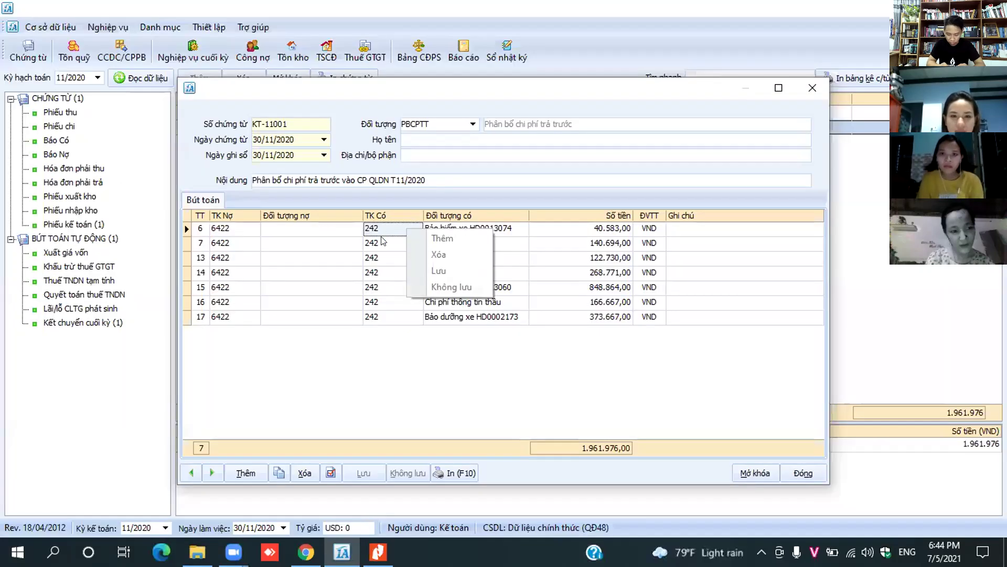
Step: Unlock voucher KT-11001 and delete its Bảo hiểm xe HD0013074 and Bảo hiểm xe HD0013060 lines
left_click(385, 234)
right_click(391, 237)
left_click(455, 264)
right_click(388, 230)
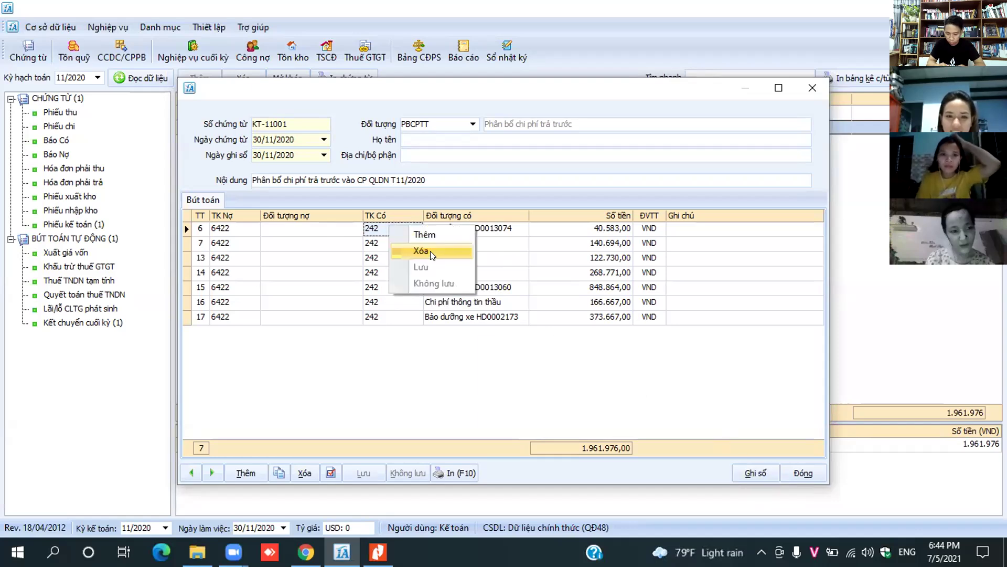
left_click(433, 254)
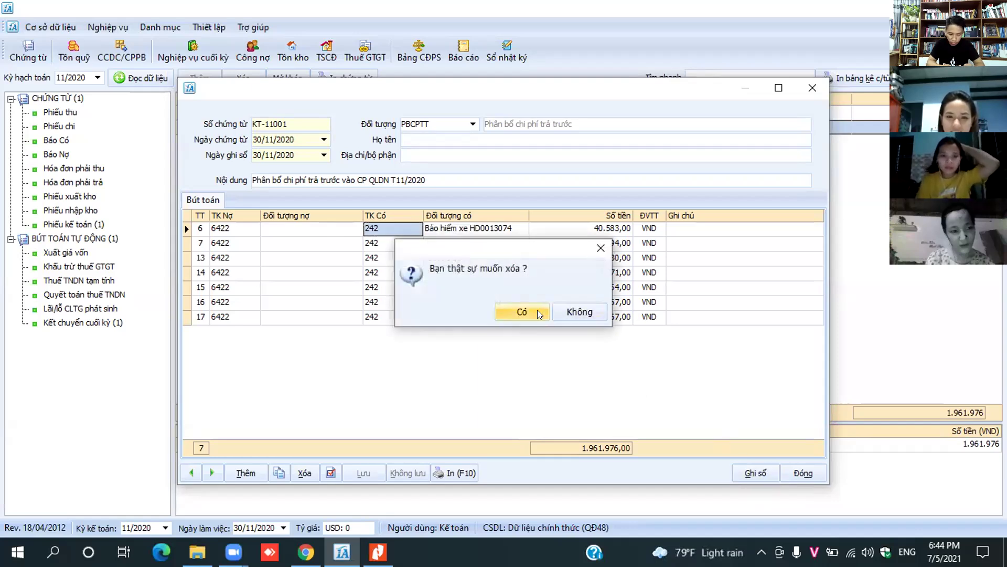
left_click(521, 310)
right_click(383, 273)
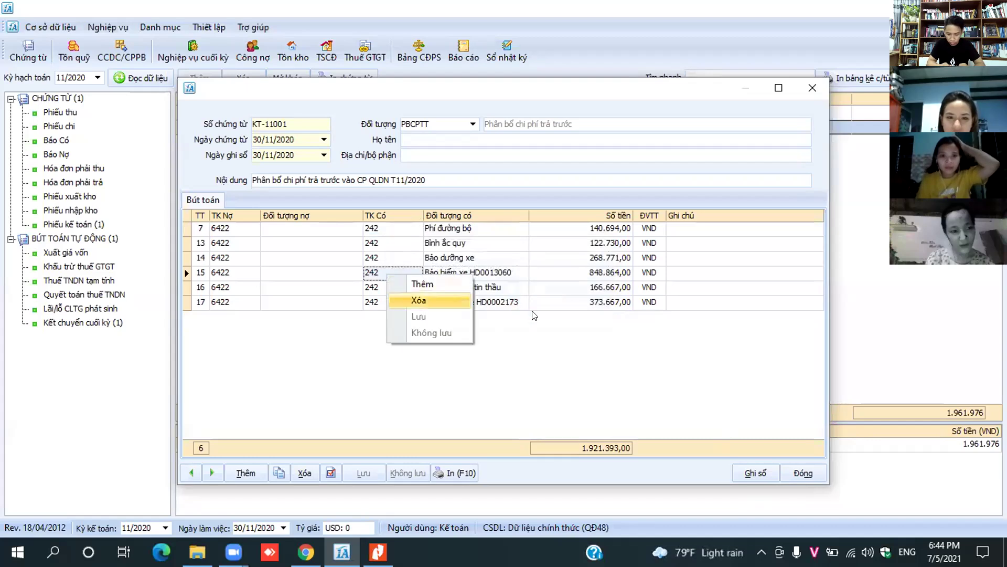
key("Return")
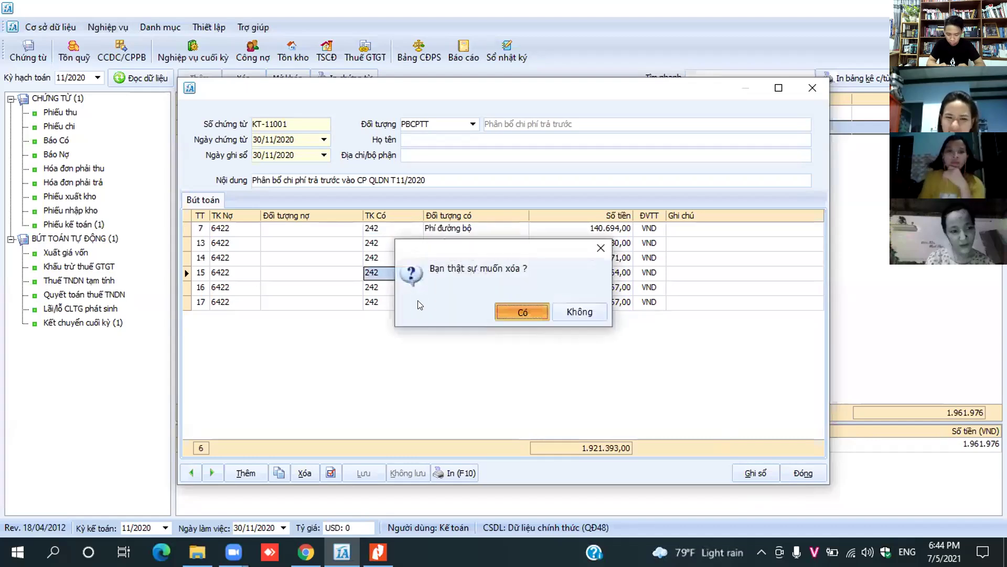
key("Return")
Step: Delete the Chi phí thông tin thầu and Bảo dưỡng xe HD0002173 lines from voucher KT-11001, then post and close the voucher
right_click(402, 282)
key("Return")
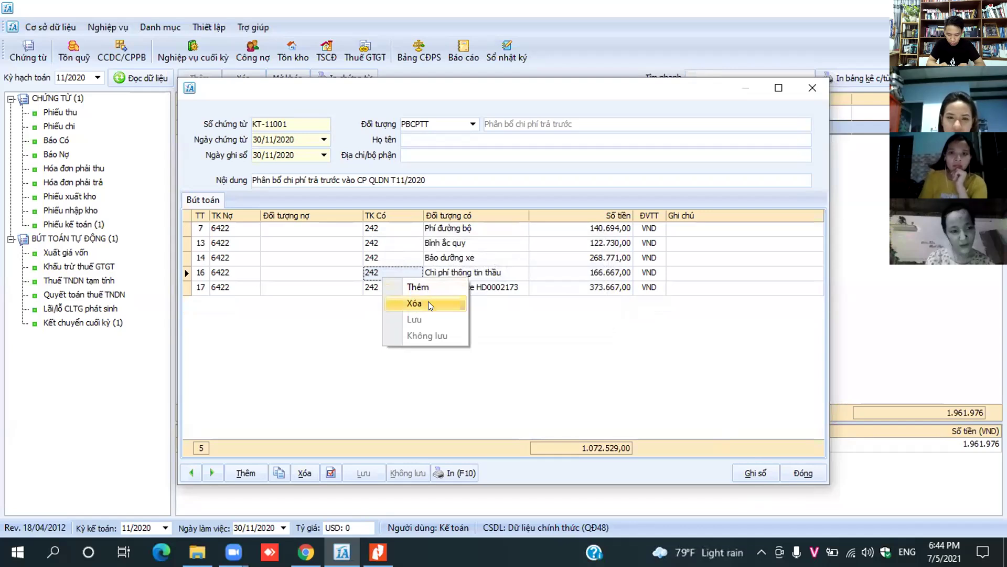
left_click(532, 313)
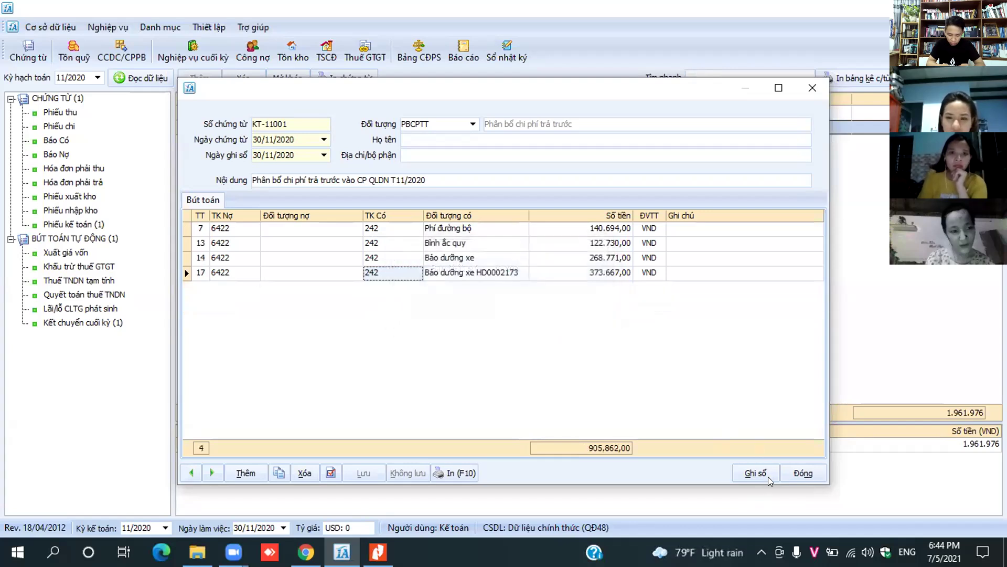
right_click(397, 272)
left_click(406, 290)
key("Return")
left_click(778, 468)
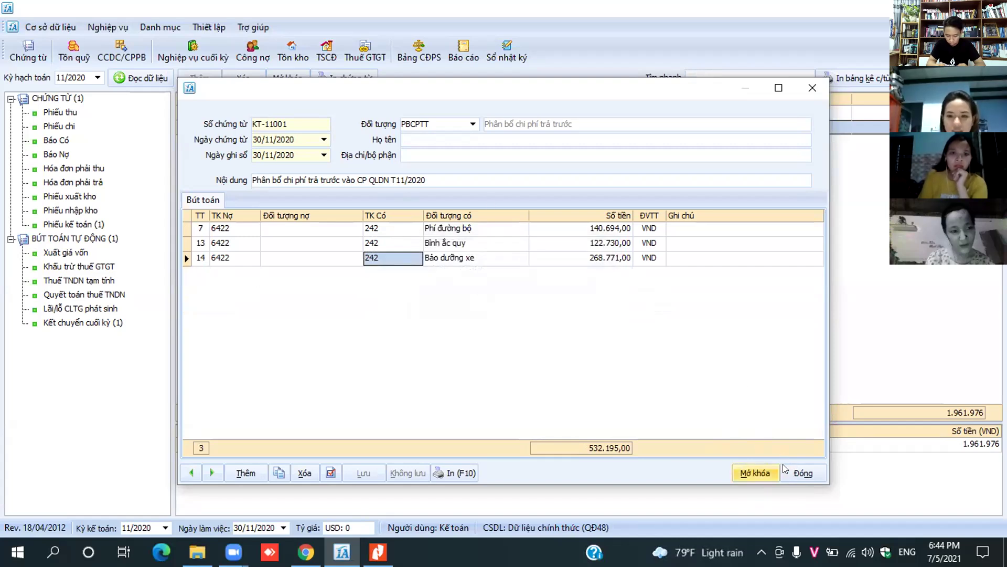
key("alt+Tab")
key("alt+Tab")
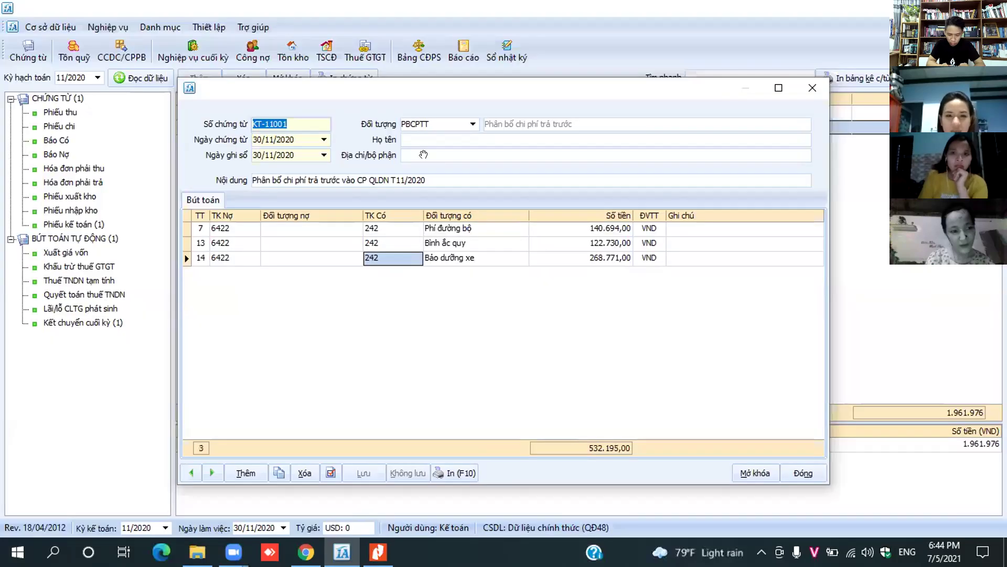
key("Escape")
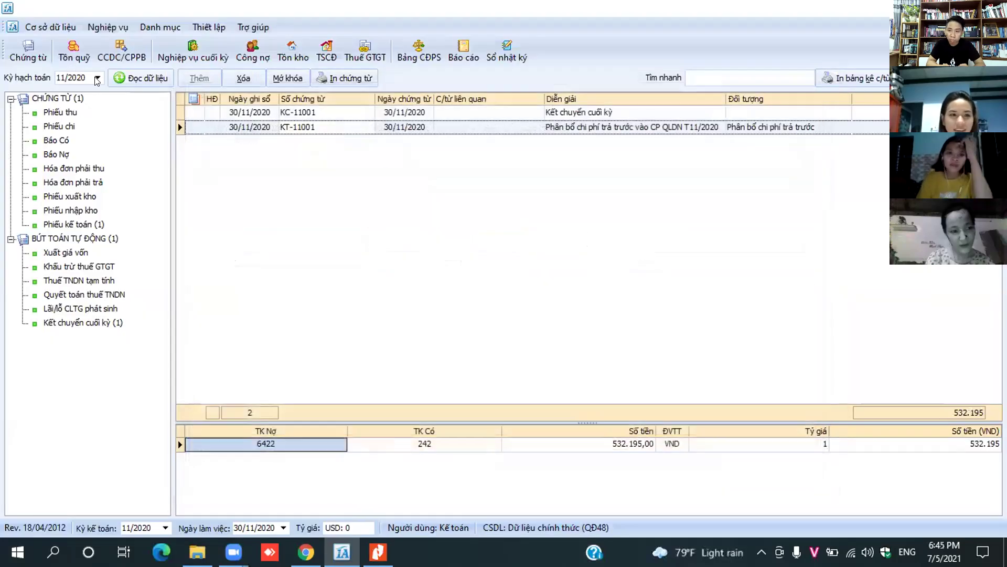
Step: Load the 12/2020 period and consult the December allocations in 60.pdf
left_click(97, 77)
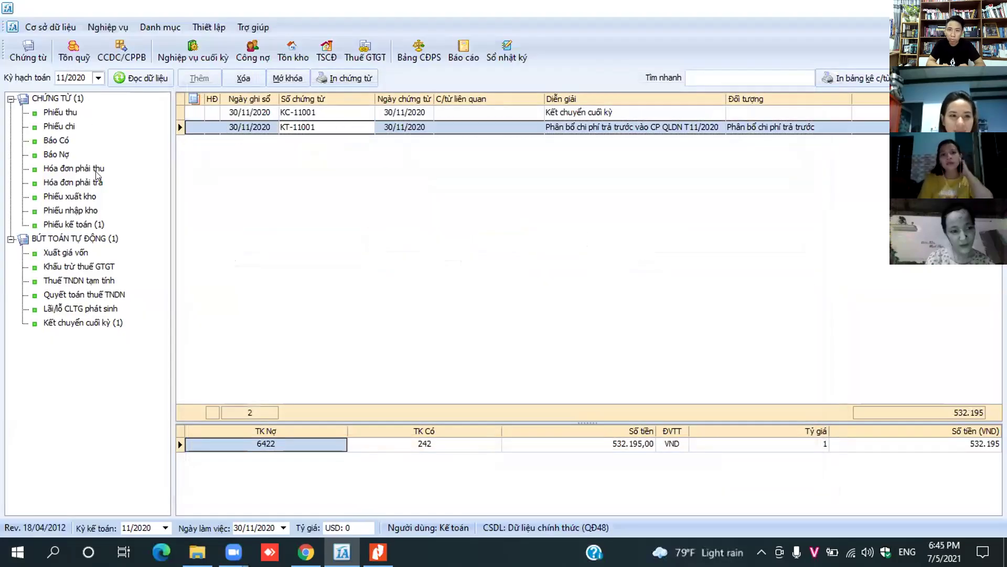
left_click(166, 78)
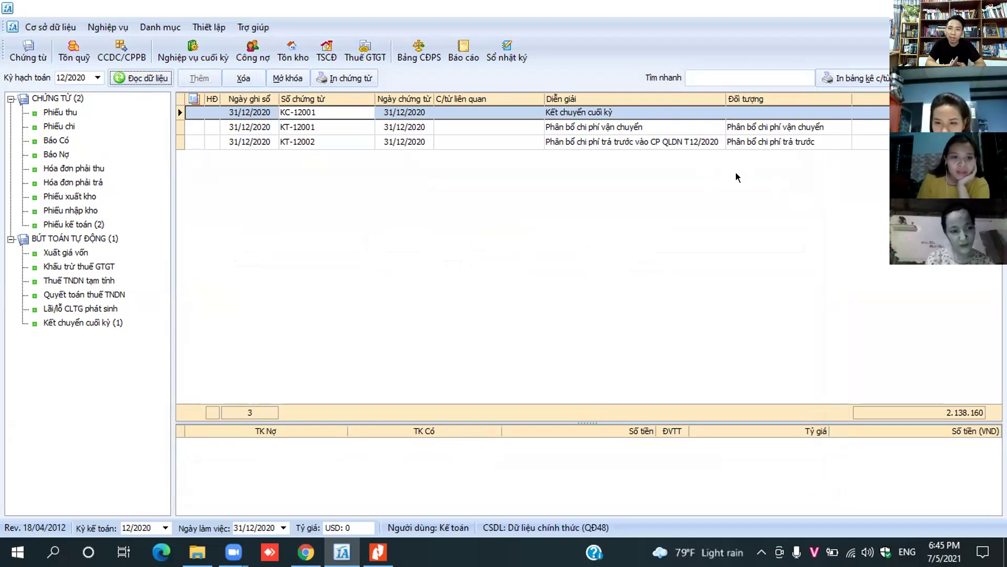
key("alt+Tab")
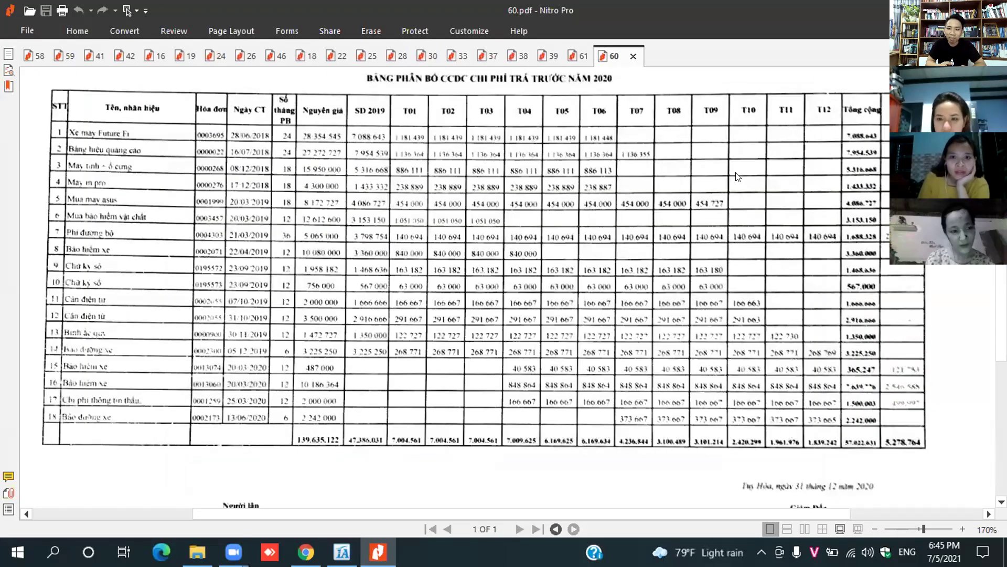
key("alt+Tab")
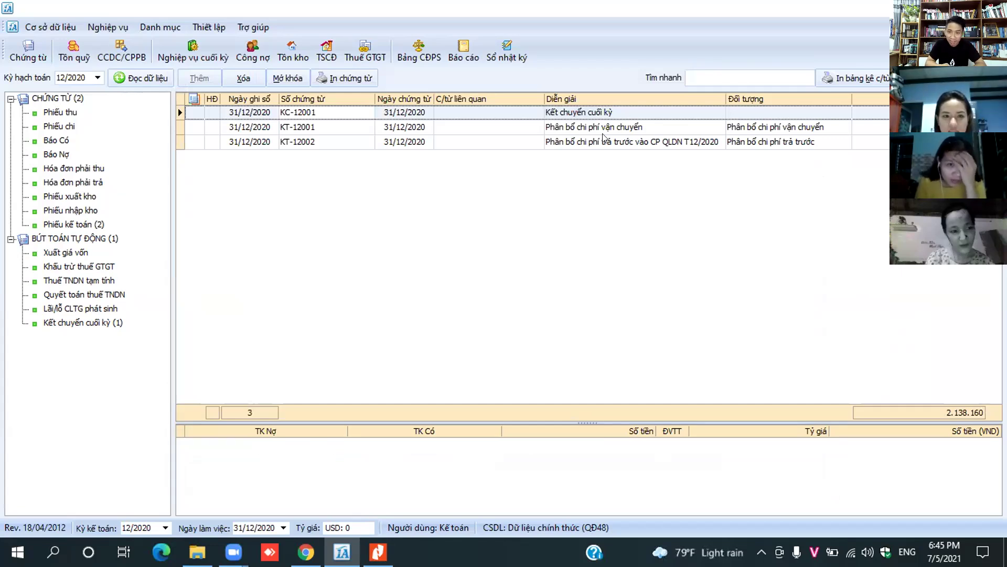
left_click(636, 151)
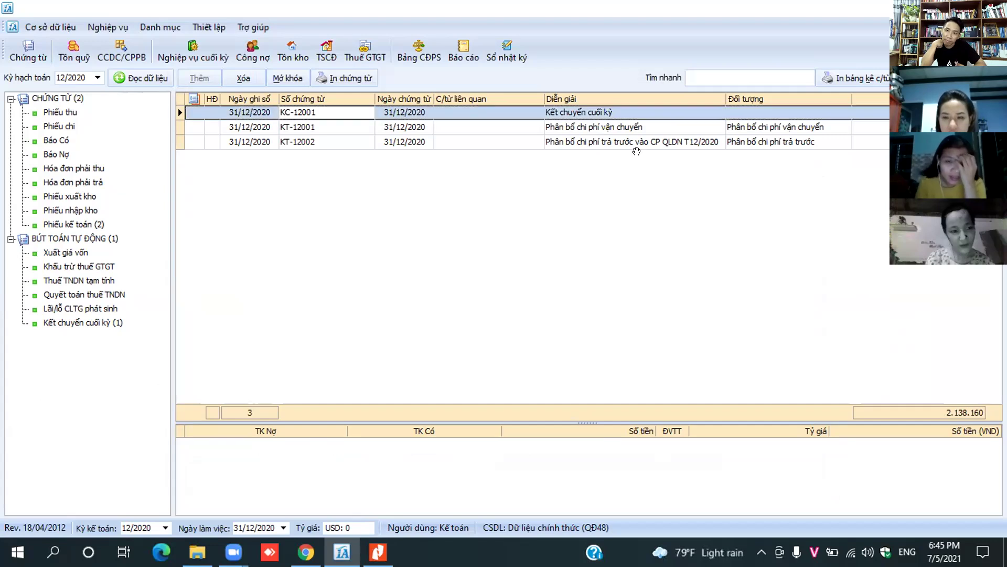
key("alt+Tab")
key("alt+Tab")
Step: Open and unlock voucher KT-12002 dated 31/12/2020, and compare its lines with the December allocations in 60.pdf
double_click(609, 141)
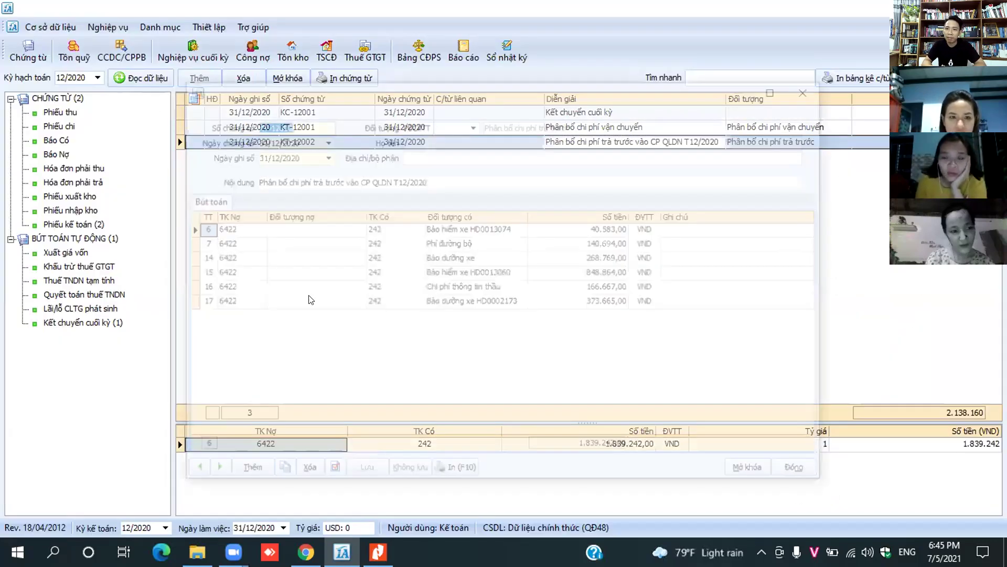
left_click(755, 474)
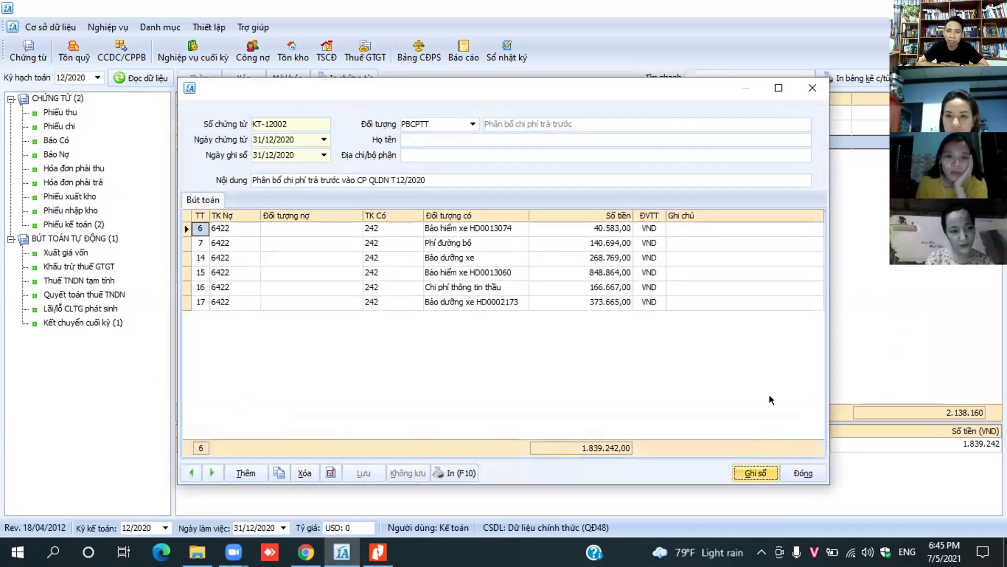
key("alt+Tab")
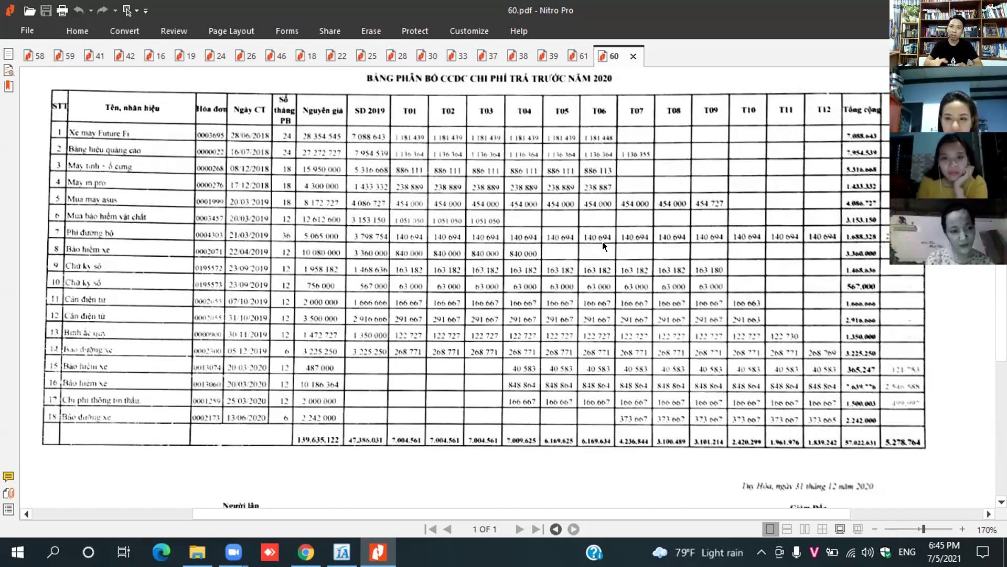
key("alt+Tab")
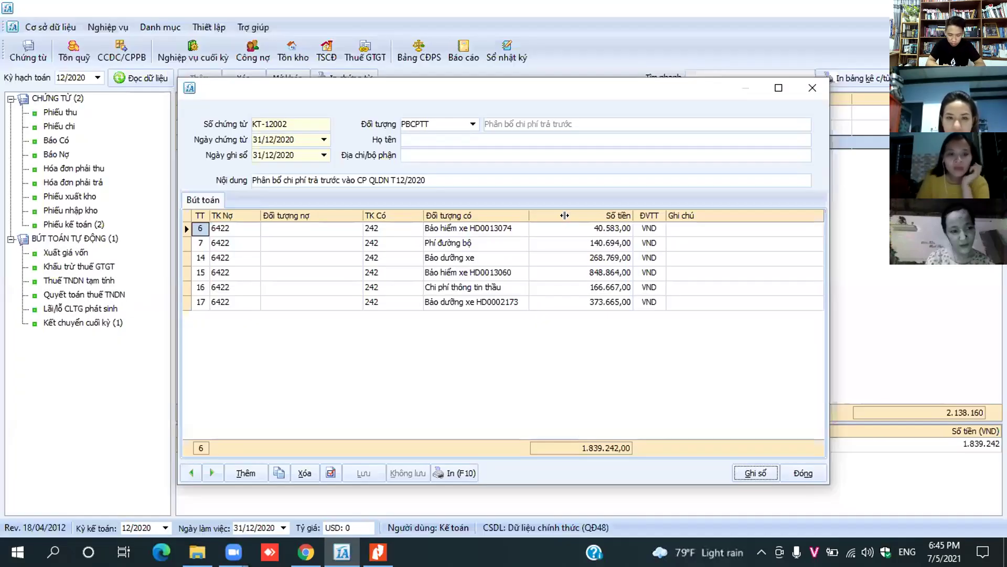
key("alt+Tab")
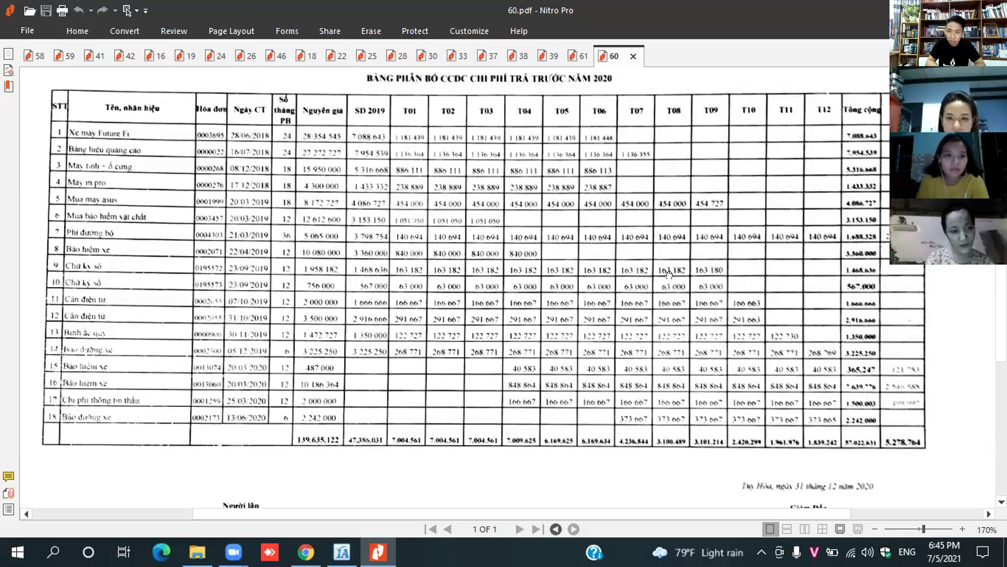
Step: Delete the Bảo hiểm xe HD0013074 and Bảo hiểm xe HD0013060 lines from voucher KT-12002
key("alt+Tab")
key("shift+F10")
key("Down")
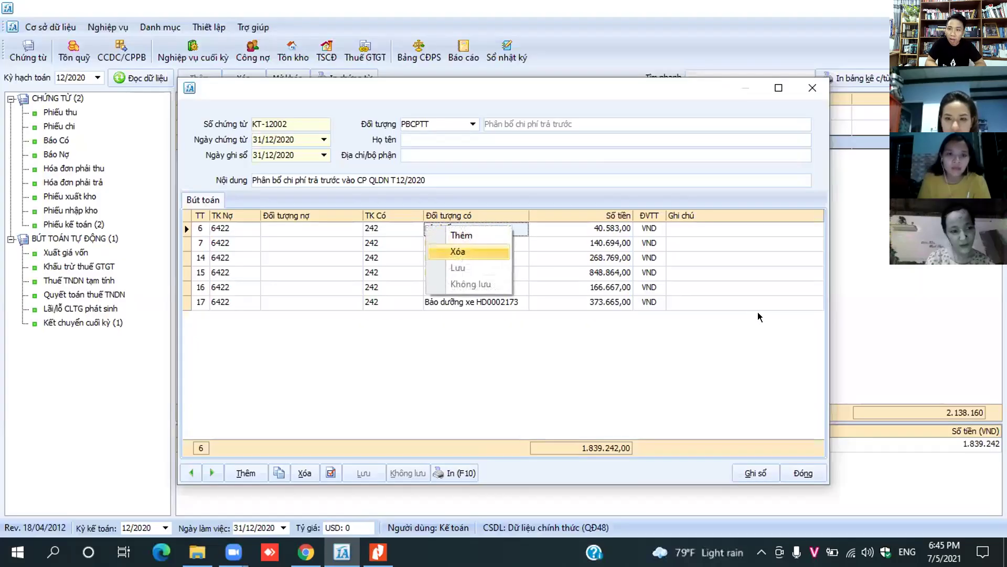
key("Return")
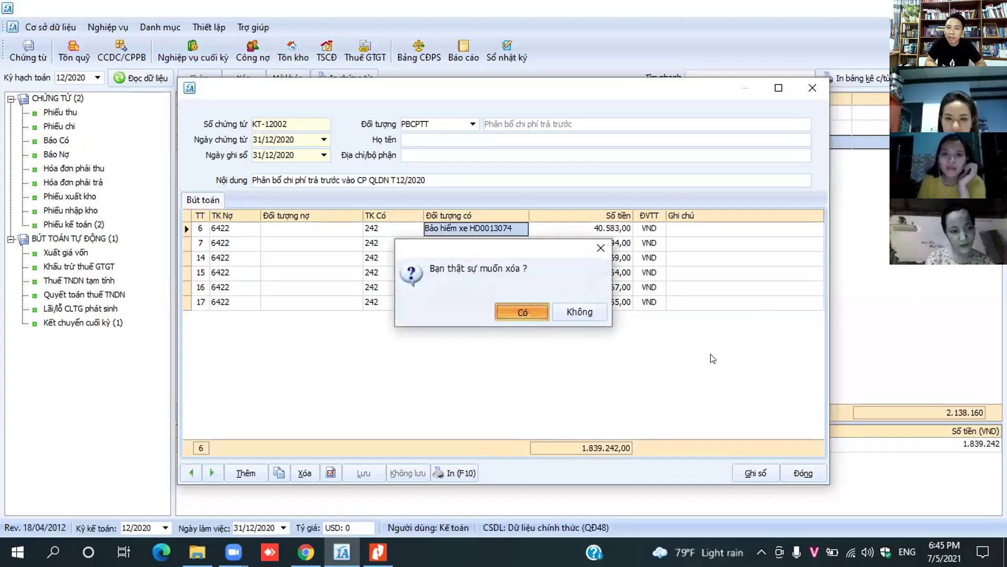
key("Return")
key("Down")
key("Down")
key("shift+F10")
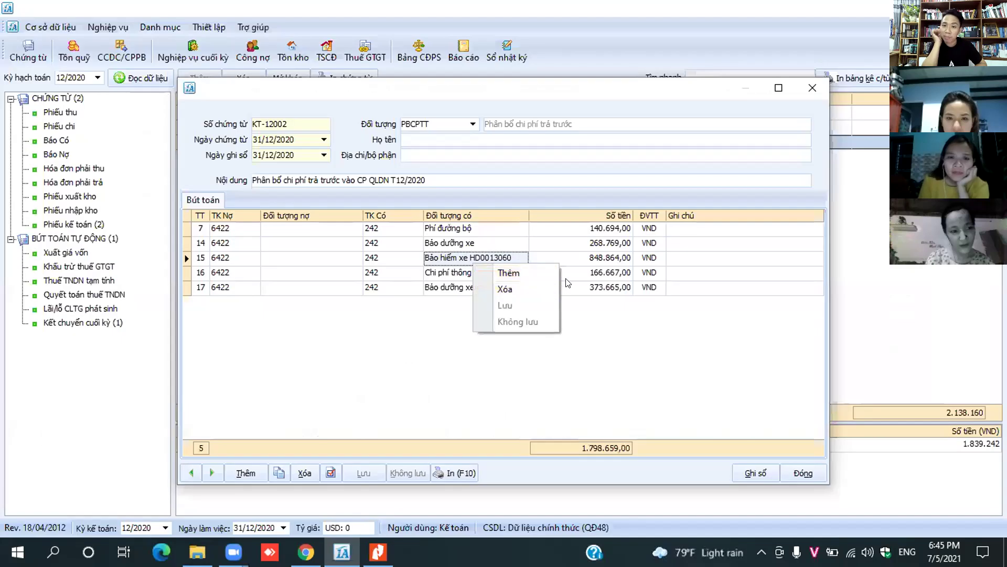
key("Escape")
key("Delete")
key("Return")
Step: Delete the Chi phí thông tin thầu and Bảo dưỡng xe HD0002173 lines from voucher KT-12002, and post the voucher
key("shift+F10")
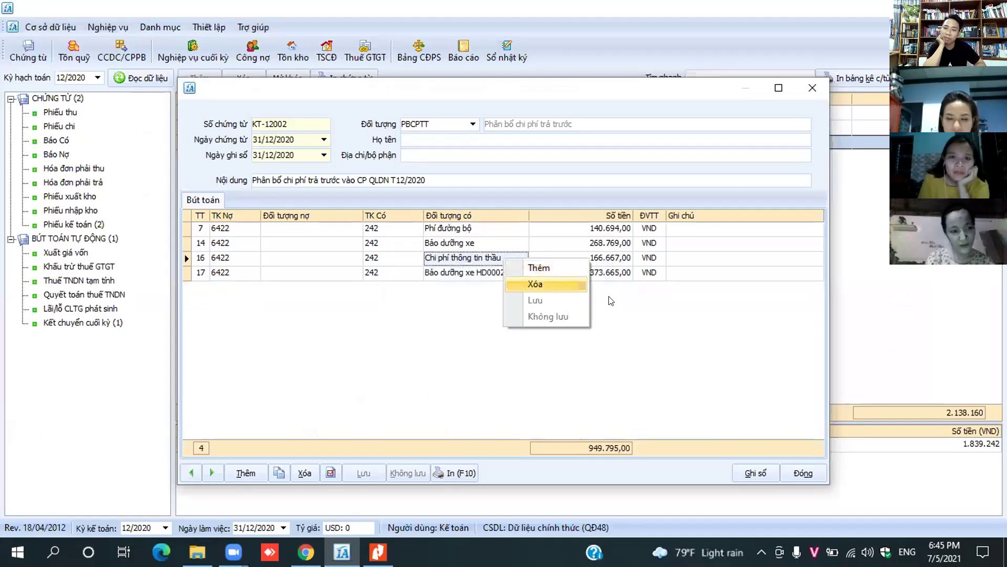
key("Return")
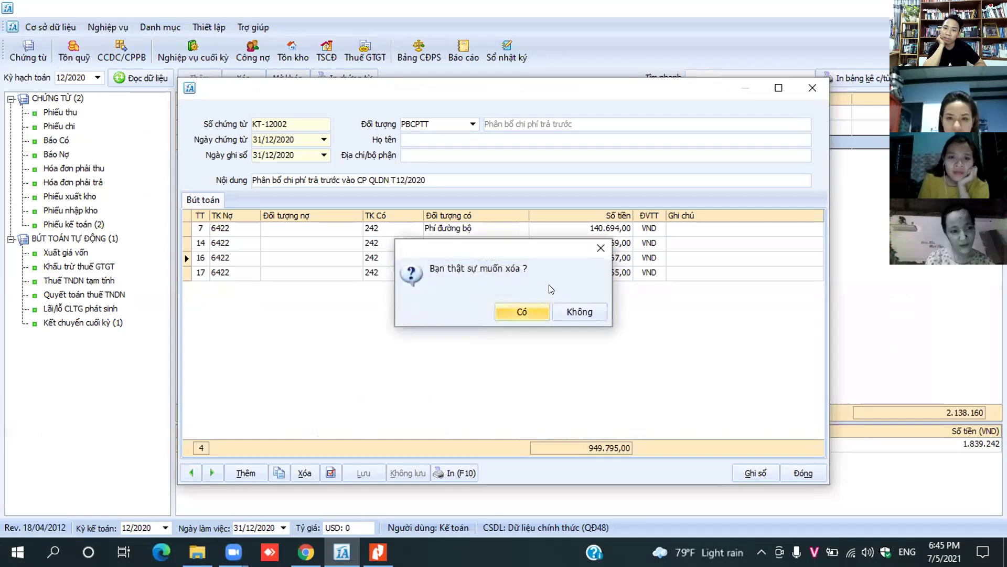
key("Return")
key("shift+F10")
key("alt+Tab")
key("alt+Tab")
right_click(483, 250)
left_click(524, 277)
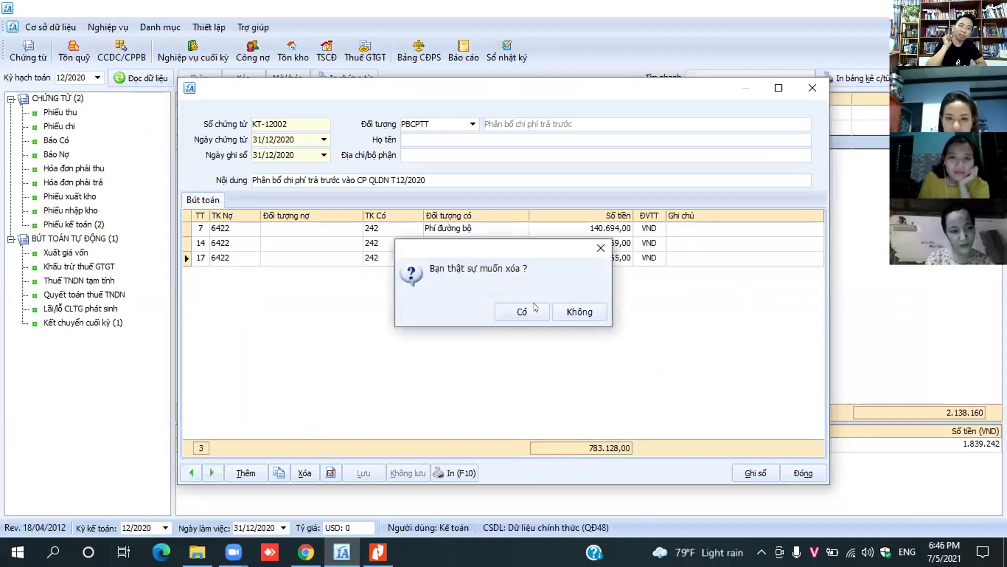
left_click(534, 307)
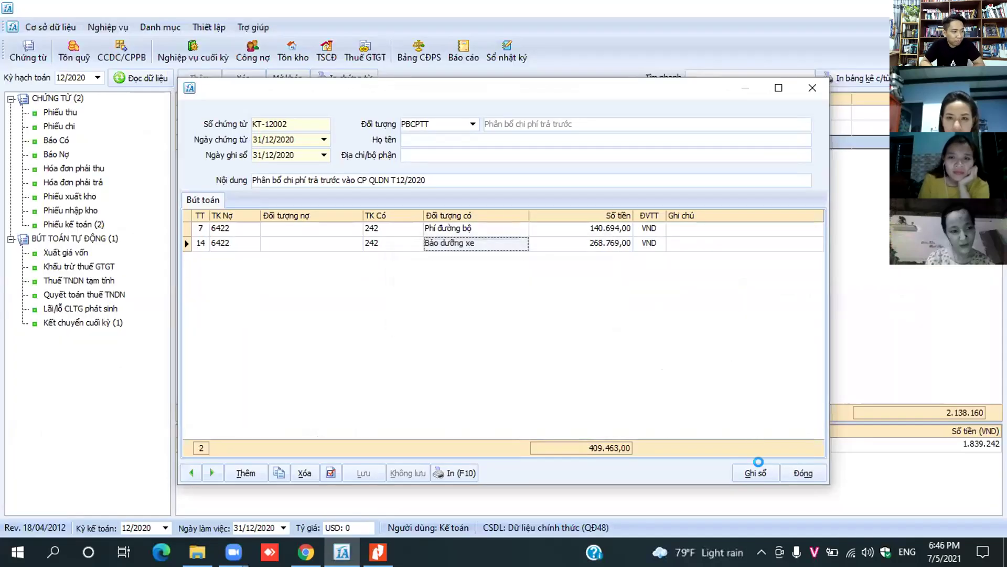
left_click(756, 472)
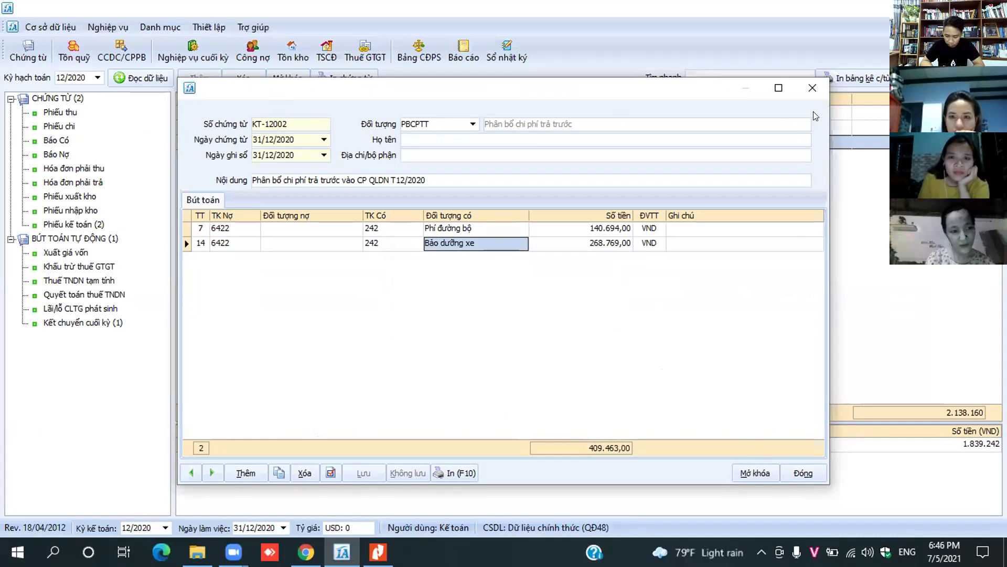
Step: Reload the data and review the 2020 trial balance, examining account 3339
left_click(146, 79)
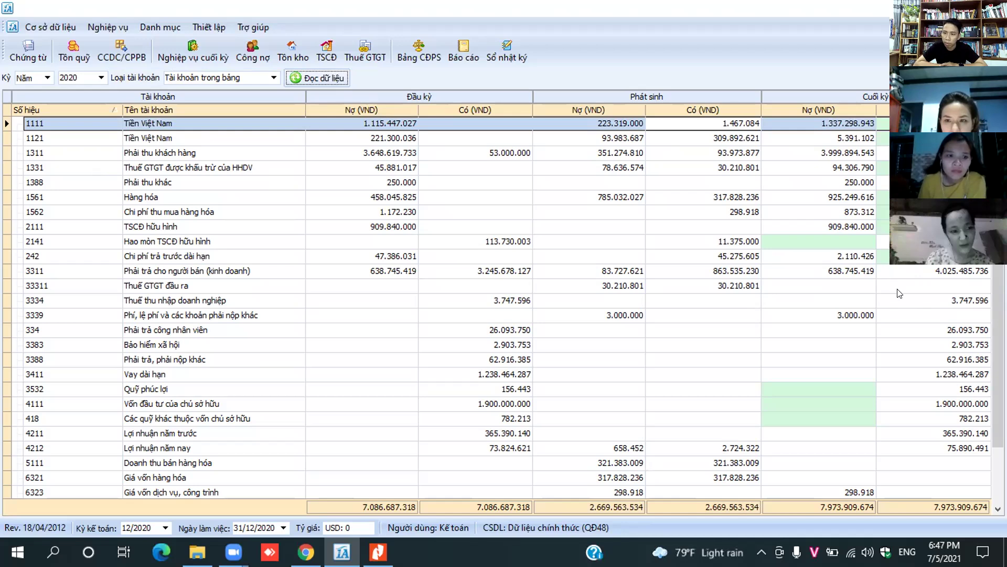
left_click(254, 314)
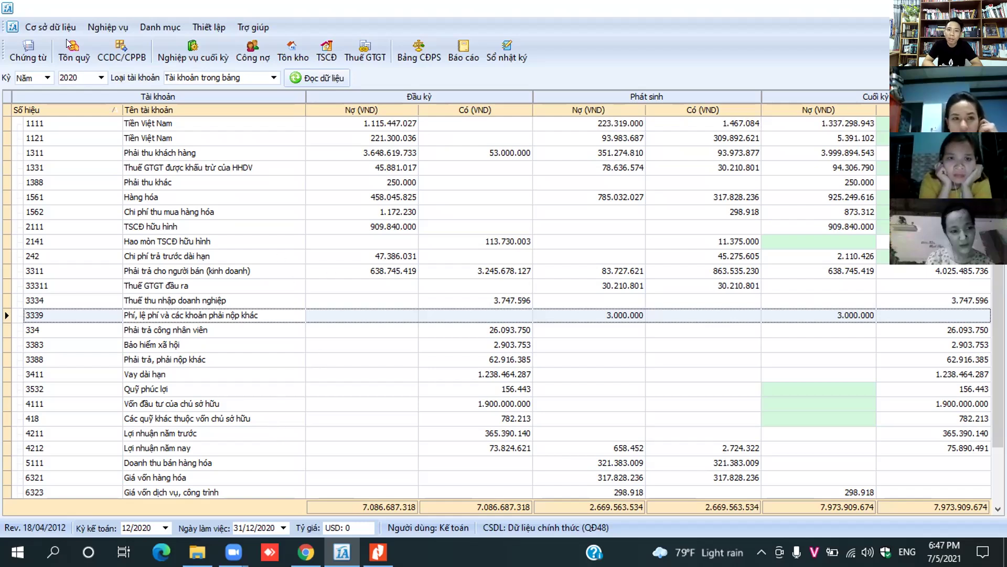
left_click(37, 55)
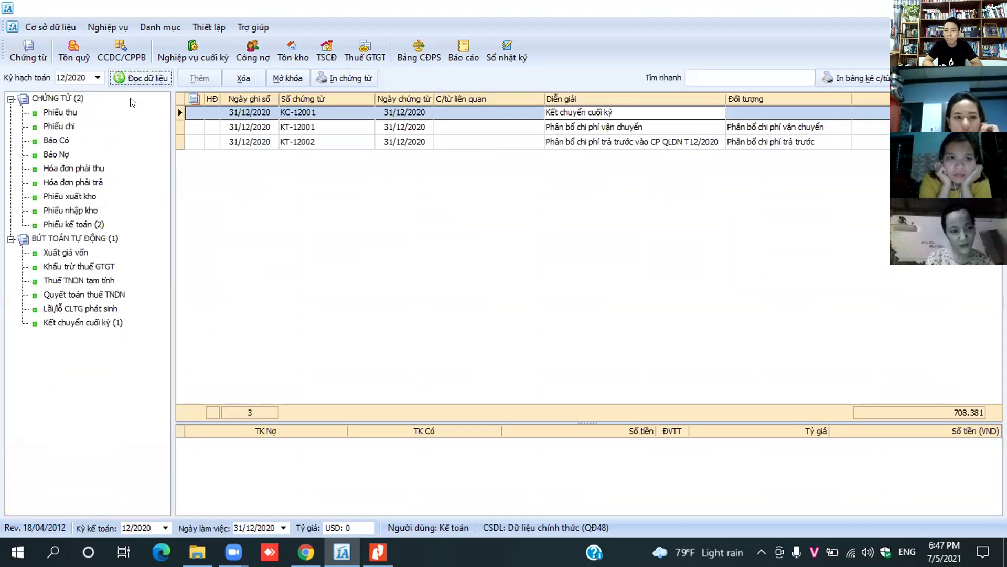
left_click(74, 224)
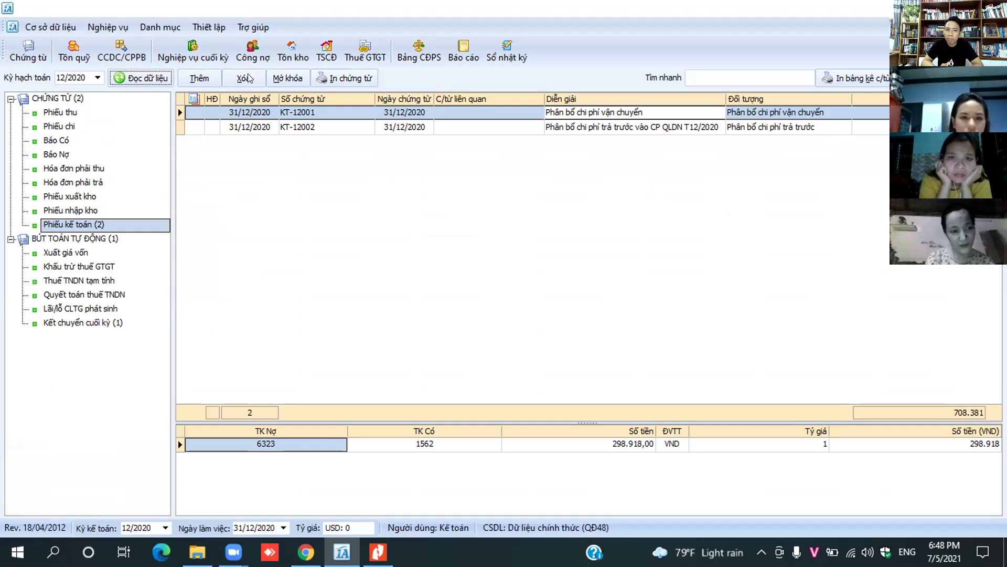
left_click(198, 79)
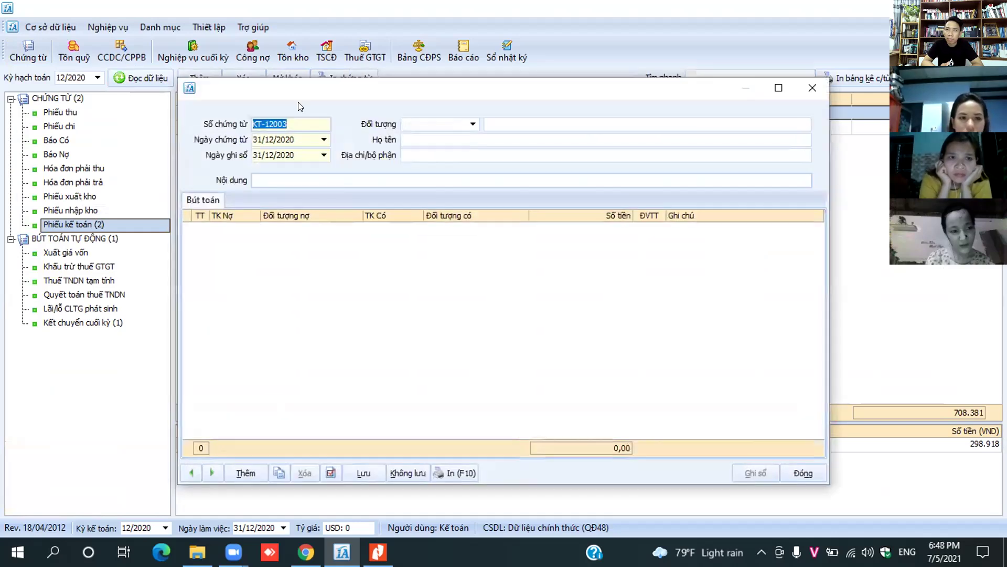
left_click(491, 119)
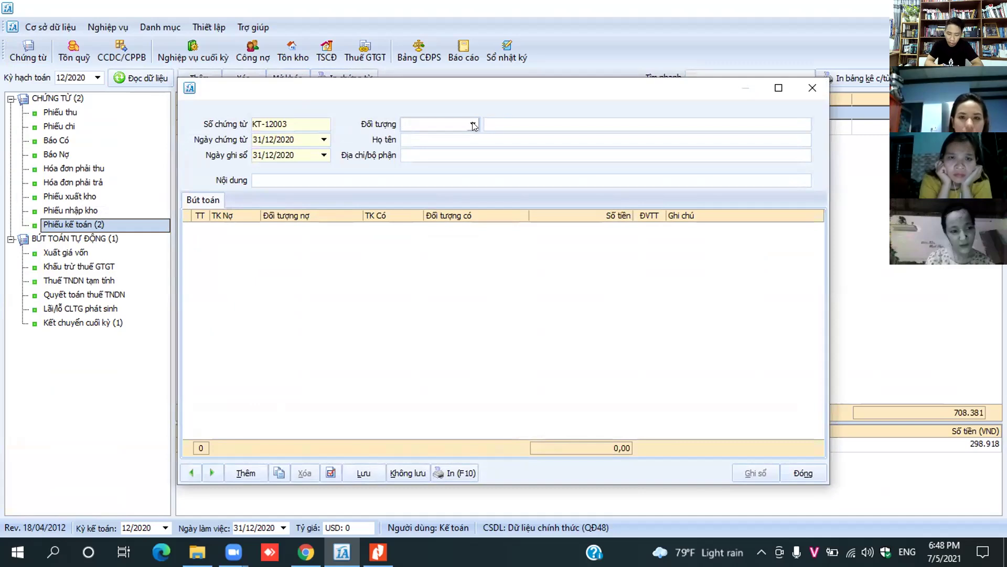
left_click(805, 472)
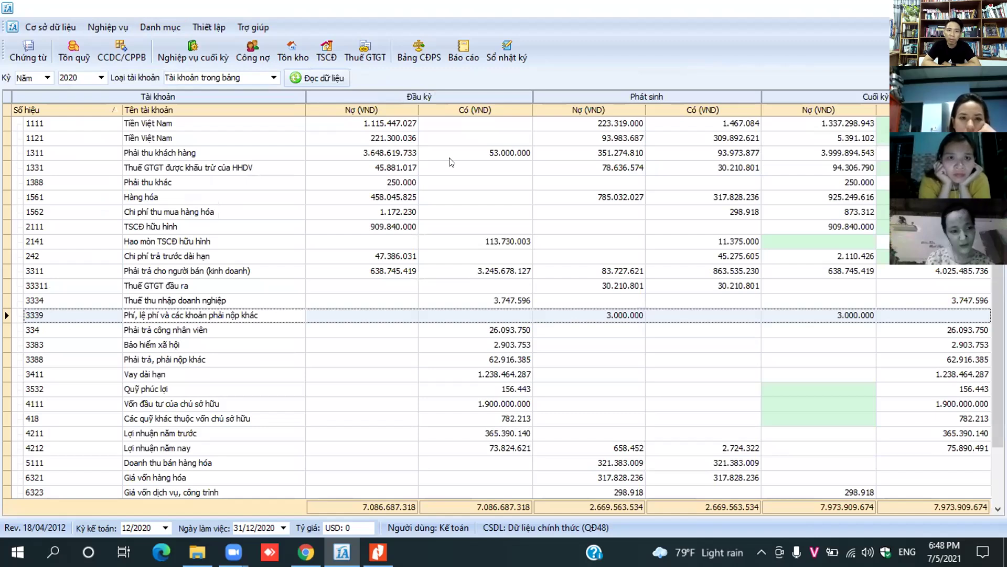
Step: Reload the full-year 2020 trial balance to check the account balances
left_click(315, 78)
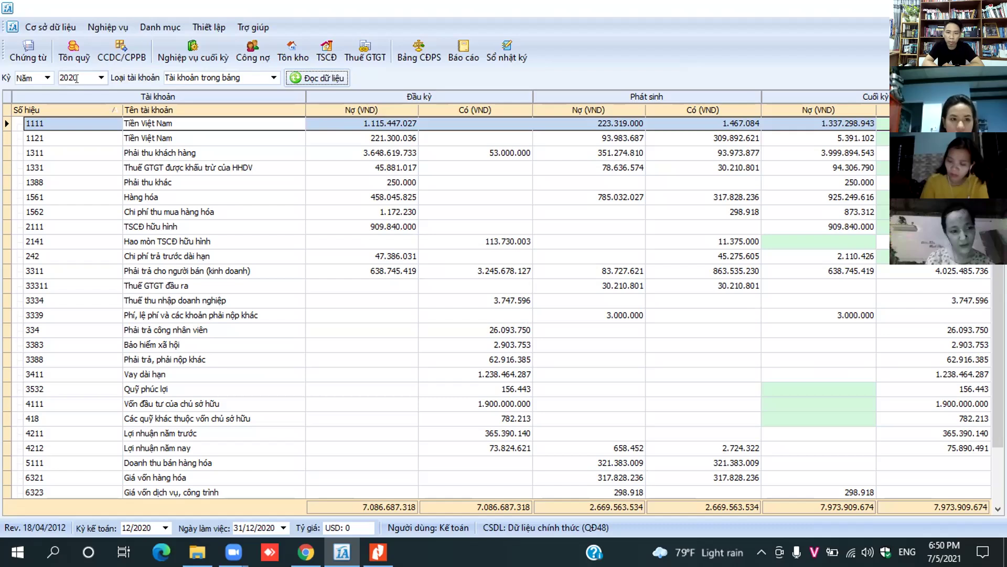
Step: Create a new general accounting voucher (Phiếu kế toán) in period 12/2020, keeping both dates at 31/12/2020
left_click(30, 50)
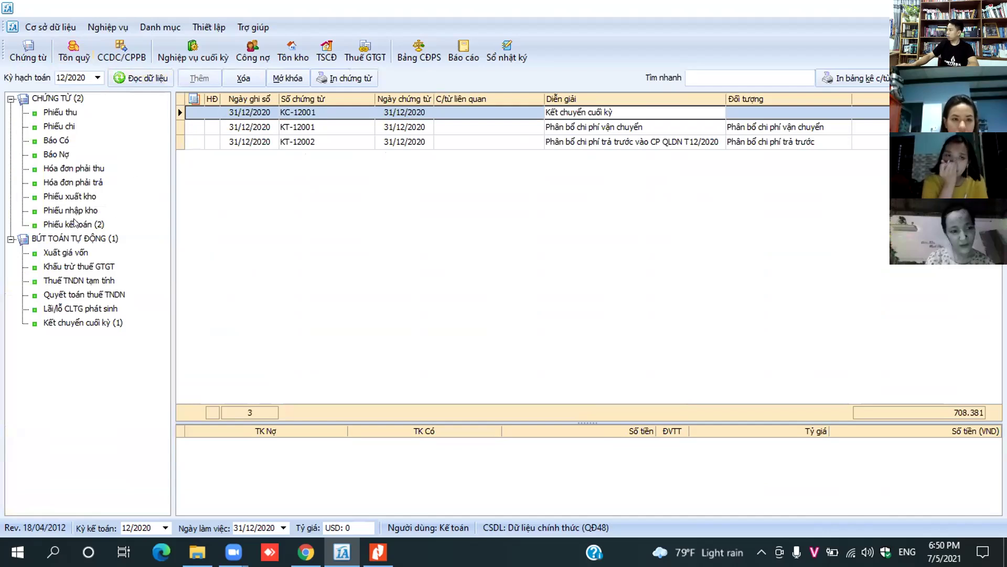
left_click(74, 224)
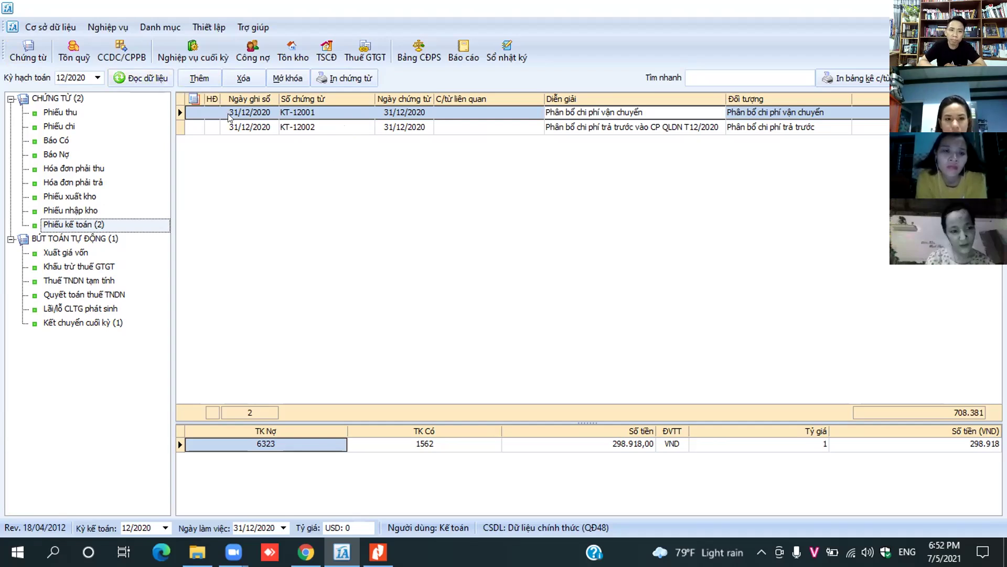
left_click(109, 222)
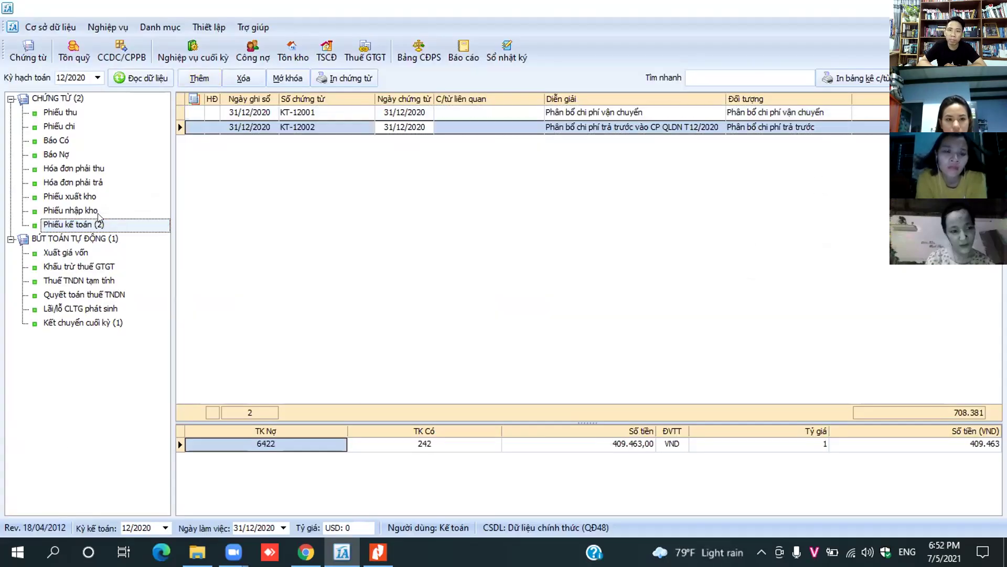
left_click(196, 79)
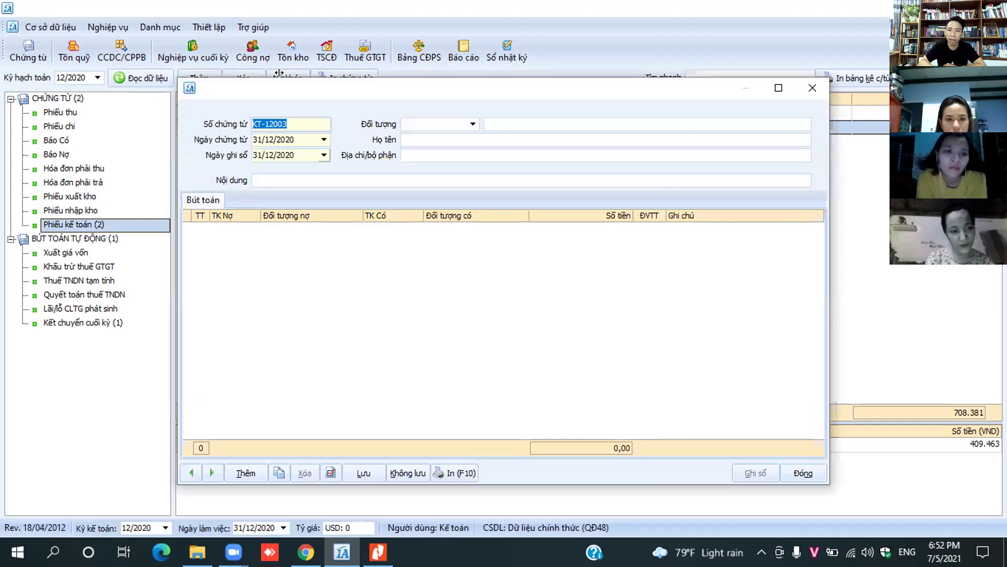
key("Tab")
key("Tab")
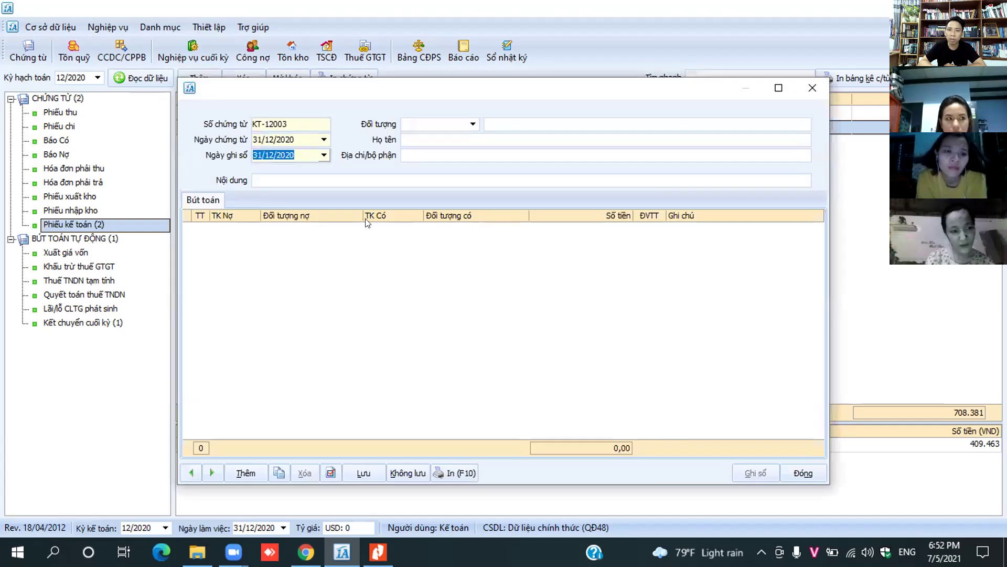
key("Tab")
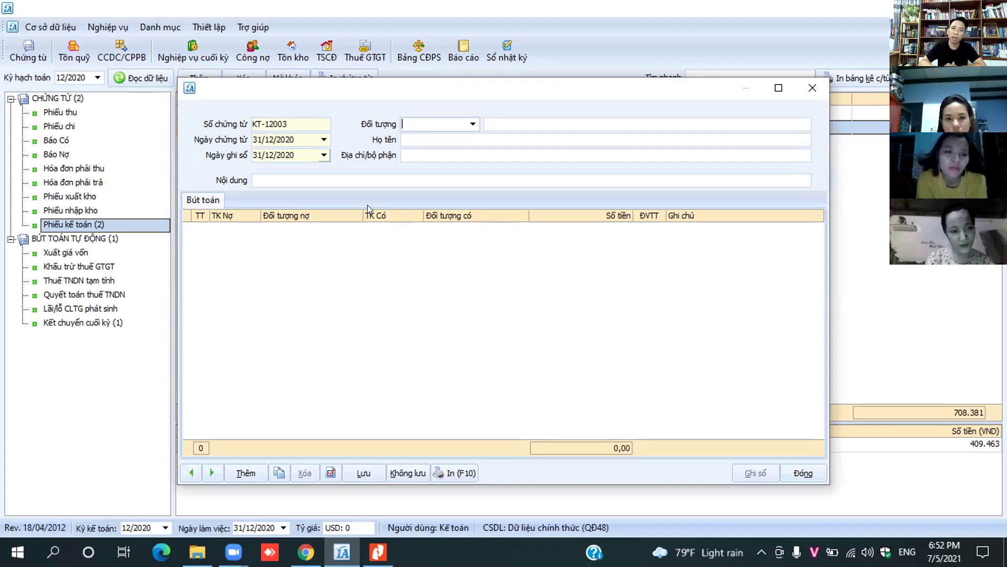
Step: Start a new customer/supplier record from the voucher's Đối tượng catalogue and give it the code LEPHI
left_click(473, 125)
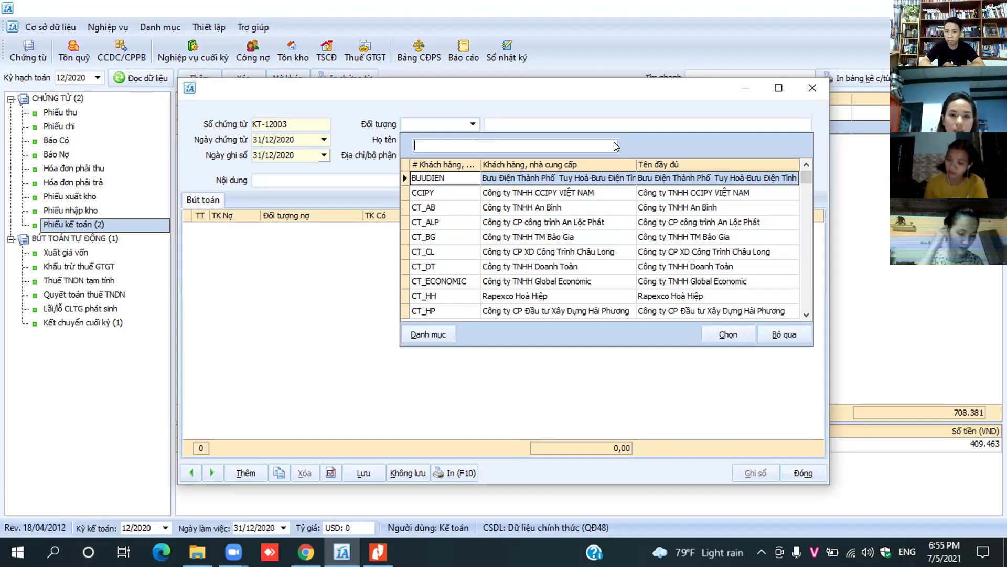
left_click(473, 124)
left_click(473, 124)
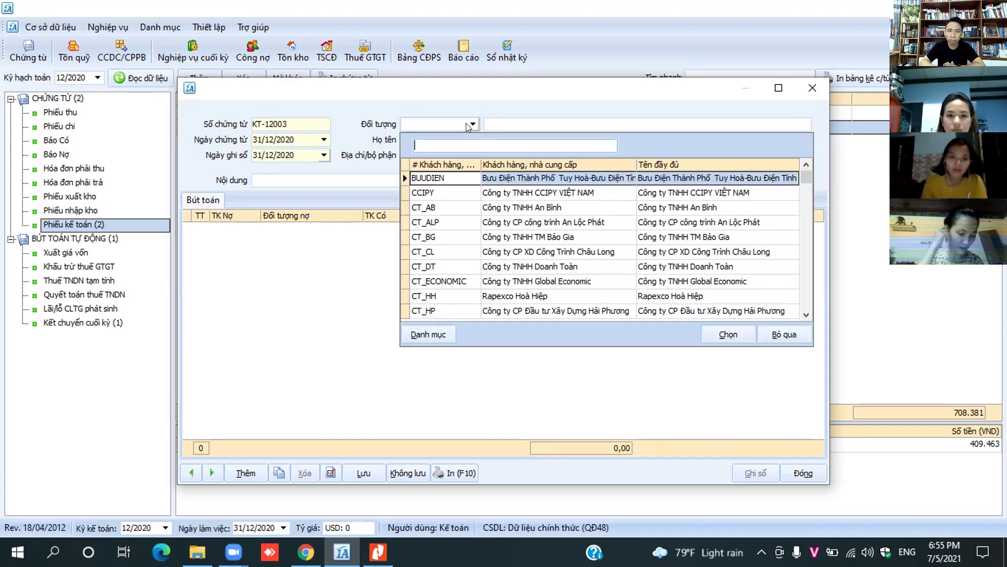
left_click(429, 335)
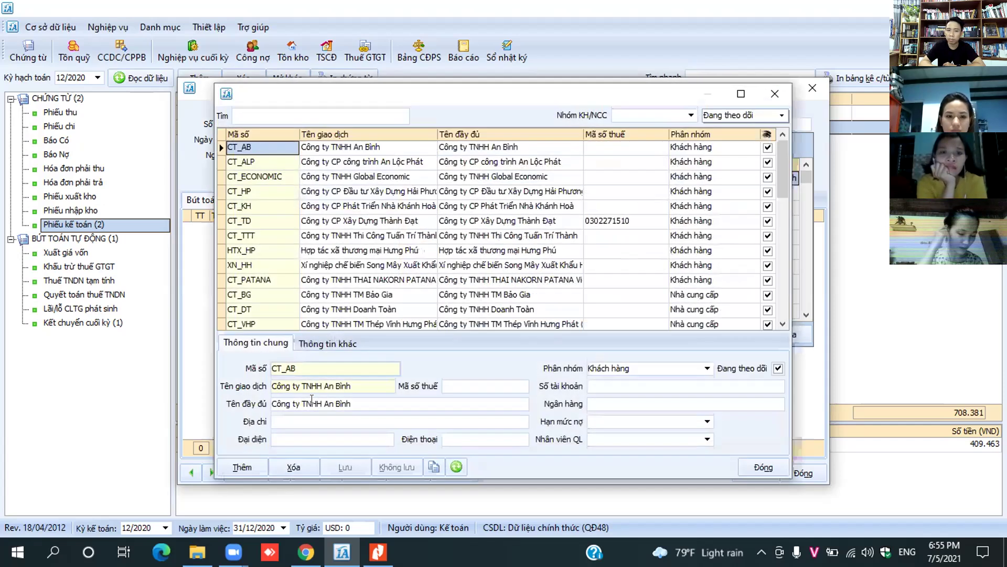
left_click(241, 467)
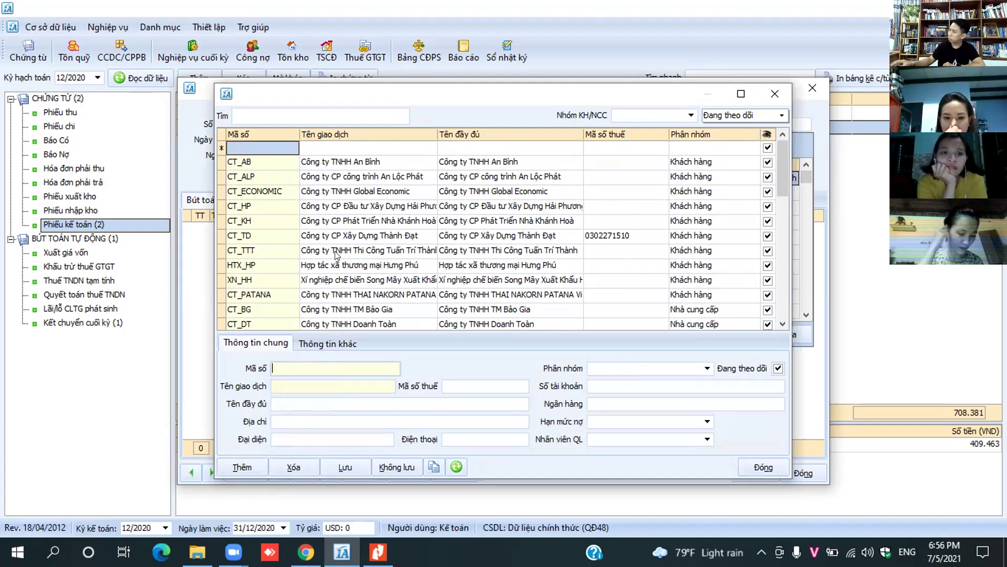
type("PHI")
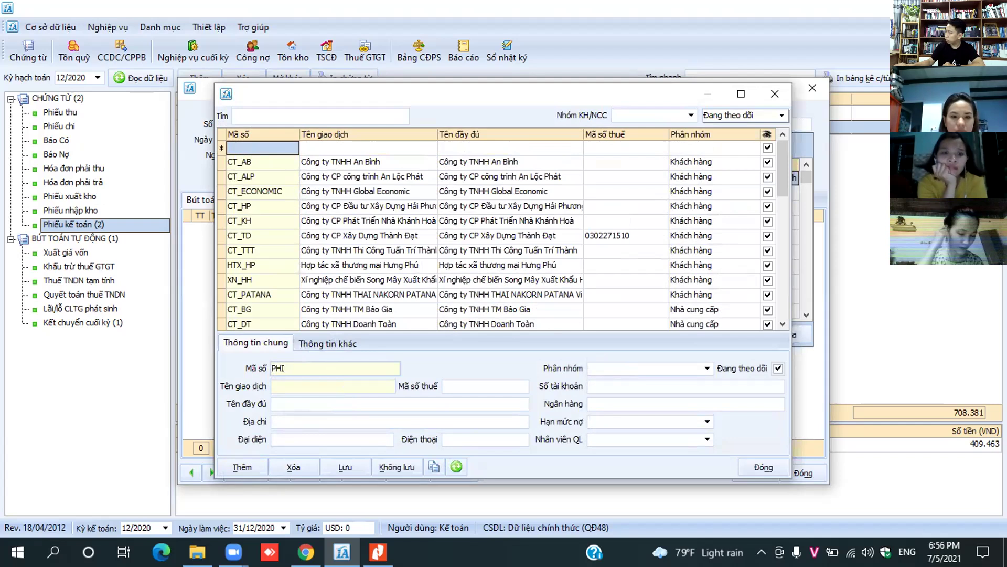
type("LEPH")
key("BackSpace")
key("BackSpace")
key("BackSpace")
key("BackSpace")
key("BackSpace")
key("BackSpace")
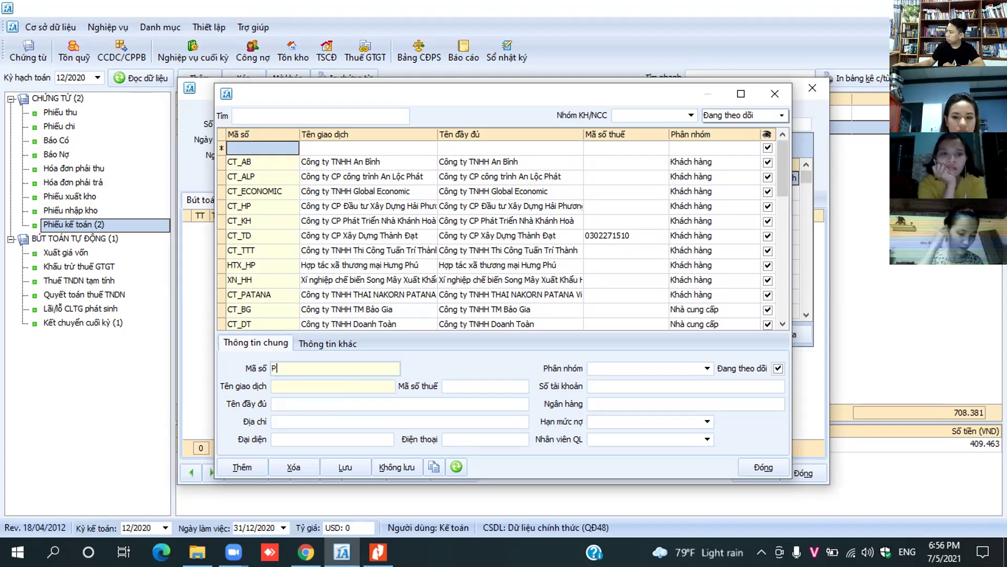
key("BackSpace")
type("LEPHI")
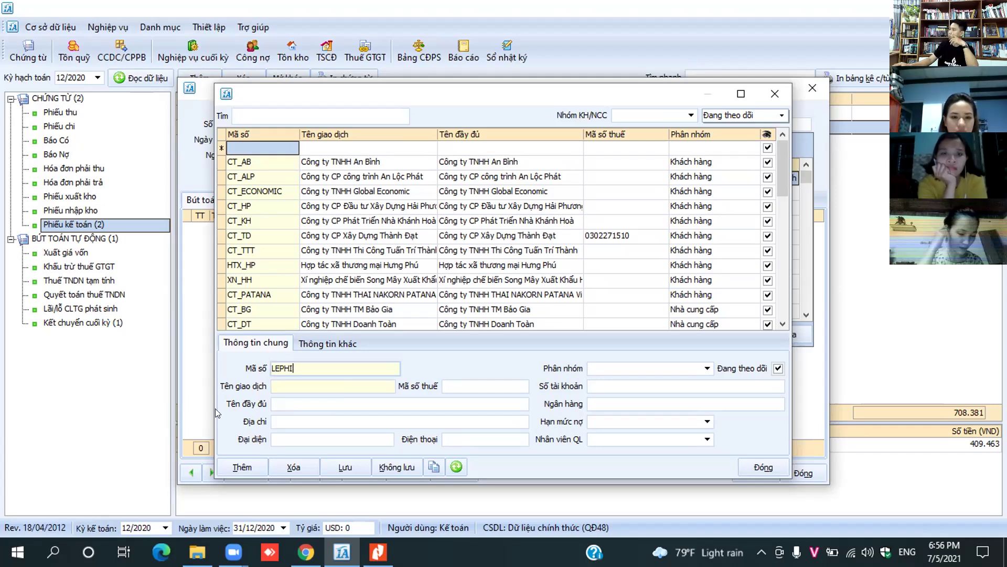
Step: Name the LEPHI record "Phí, Lệ Phí", save it and close the catalogue
left_click(314, 385)
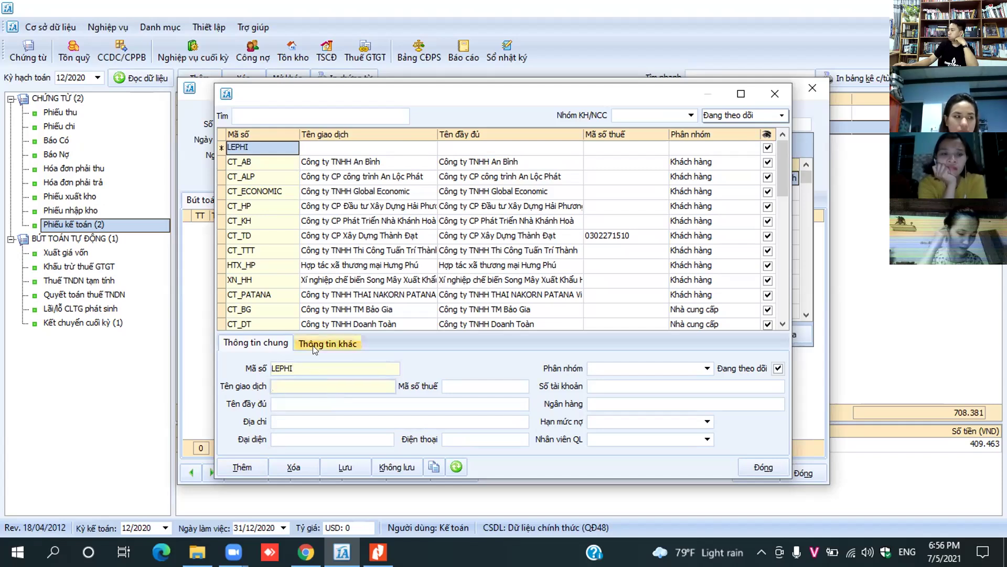
type("Phi")
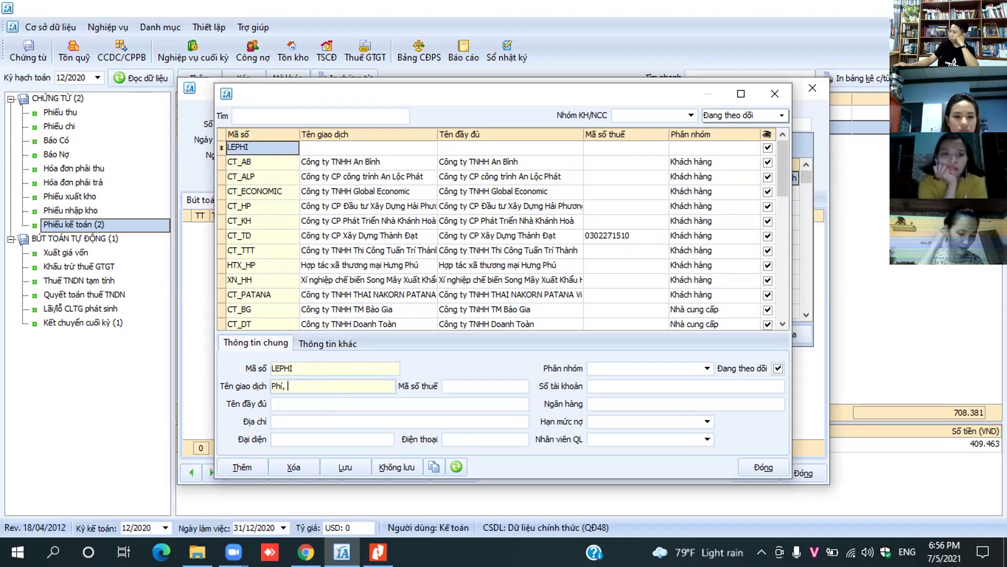
type(", Lệ Phí")
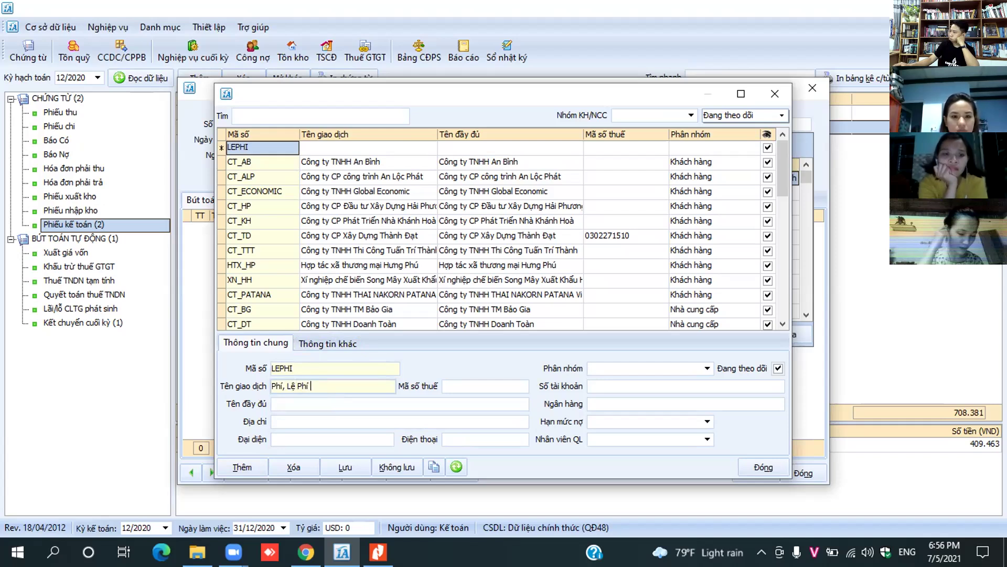
left_click(343, 472)
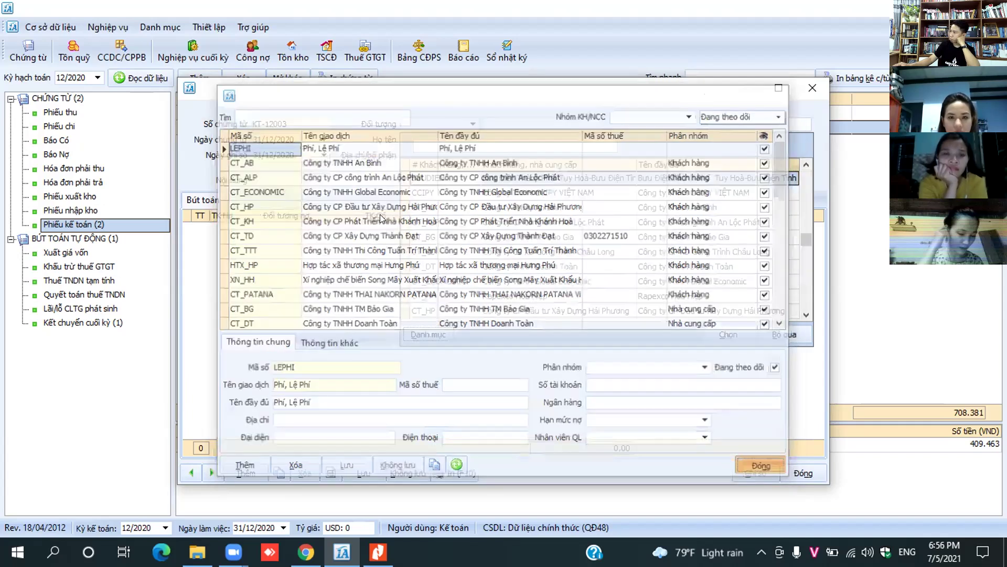
left_click(740, 462)
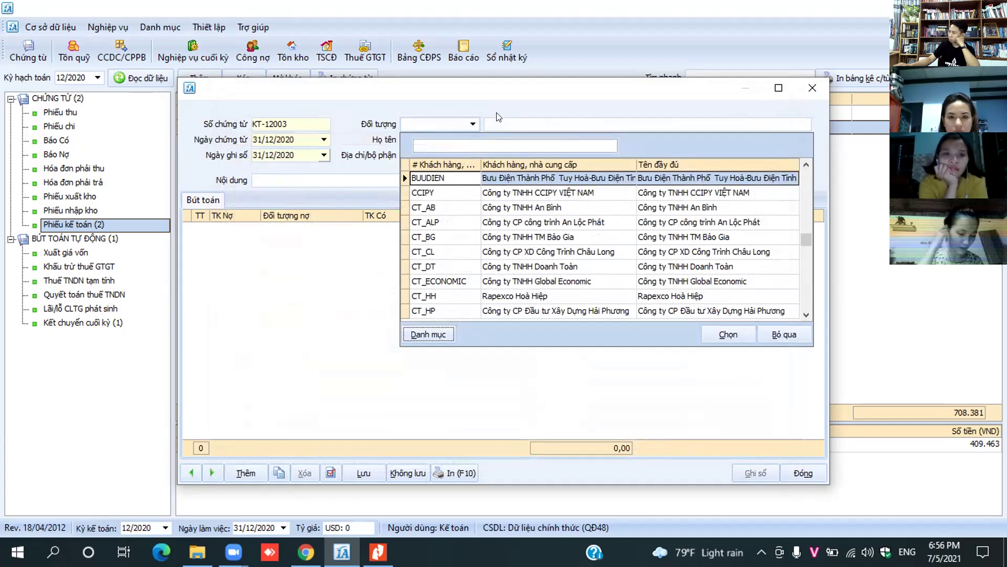
Step: Find LEPHI among the customers and suppliers and assign it as the new voucher's Đối tượng
left_click(473, 124)
left_click(473, 125)
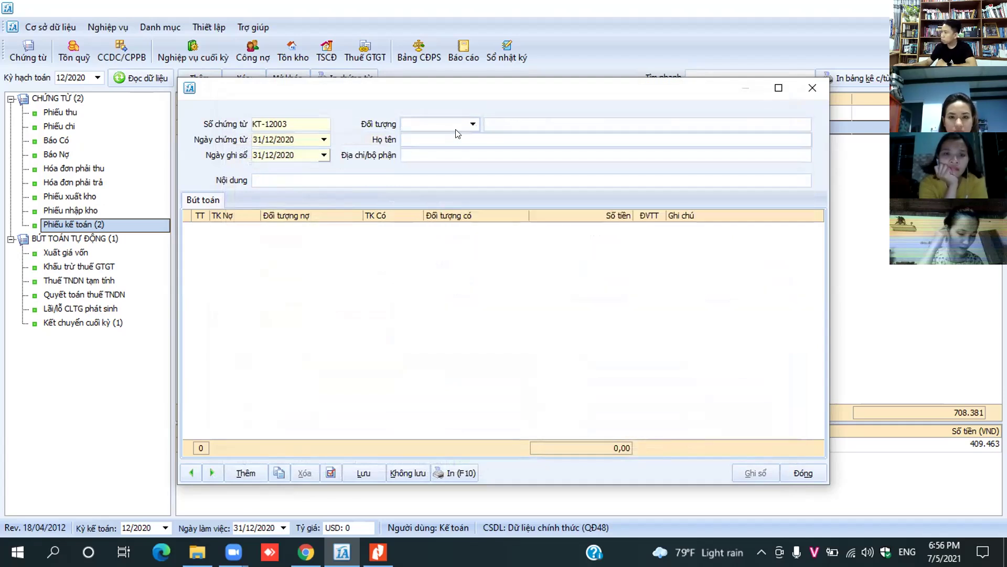
type("phi")
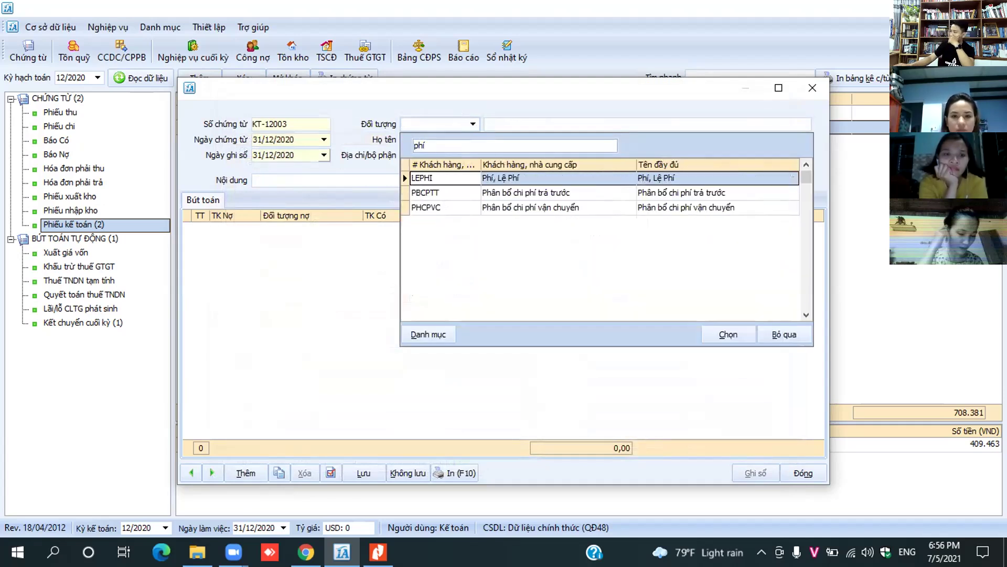
double_click(455, 171)
key("Tab")
key("BackSpace")
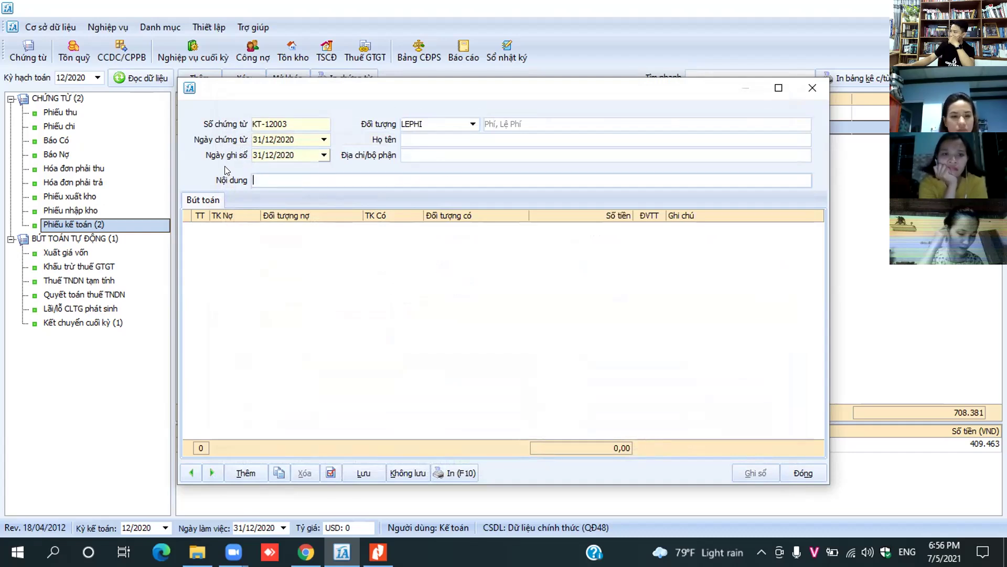
type("Kết chuyê")
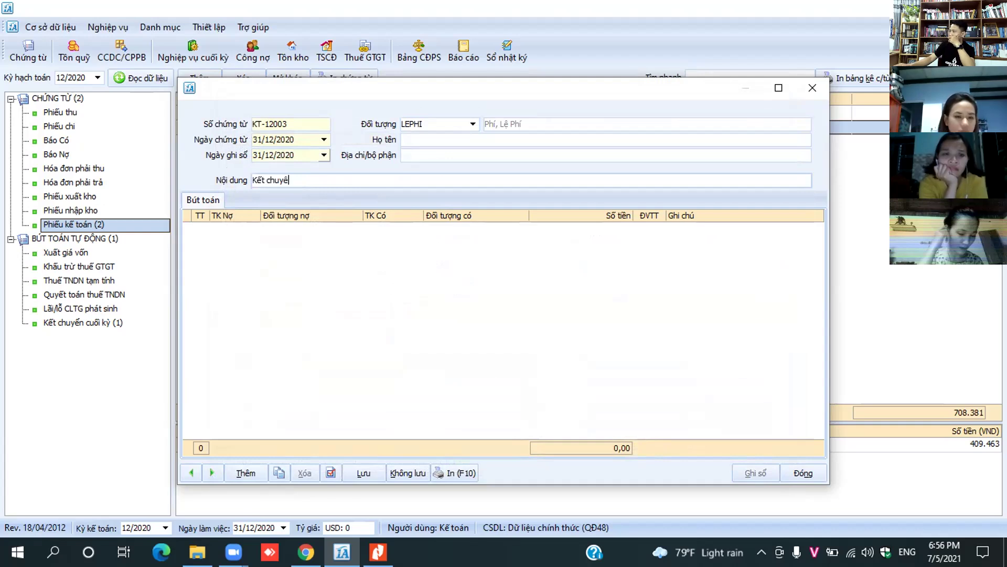
key("BackSpace")
key("BackSpace")
key("BackSpace")
key("BackSpace")
key("BackSpace")
key("BackSpace")
key("BackSpace")
key("BackSpace")
key("BackSpace")
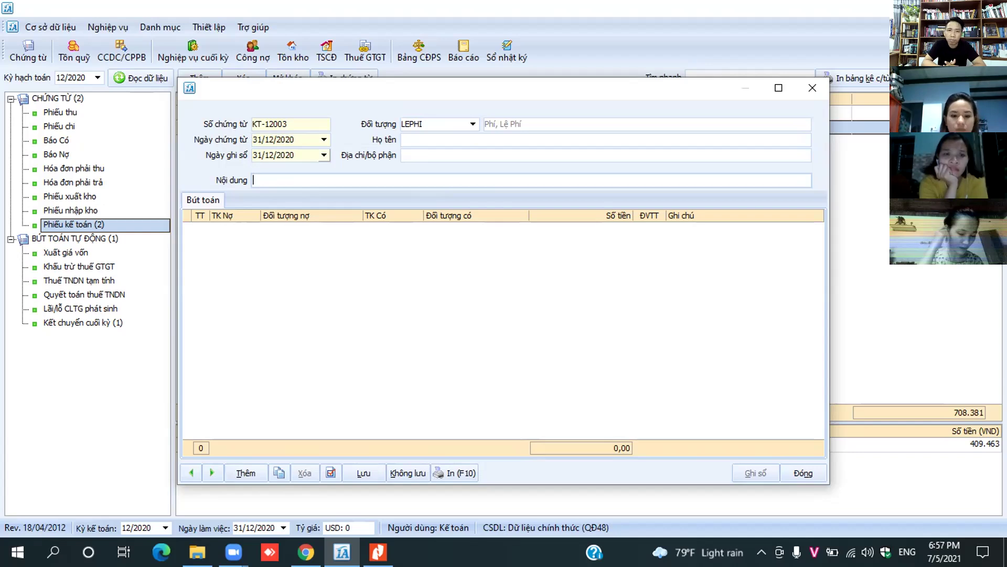
Step: Enter "Trích lệ phí môn bài" as the voucher's description (Nội dung)
type("Tri")
type("chs lrr")
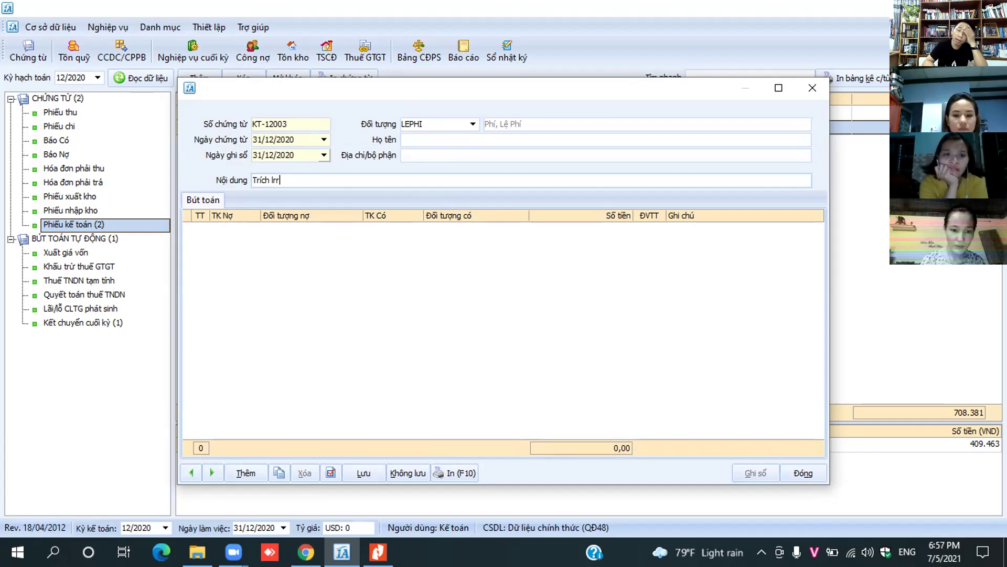
key("BackSpace")
key("BackSpace")
type("eej phis moon nau")
key("BackSpace")
key("BackSpace")
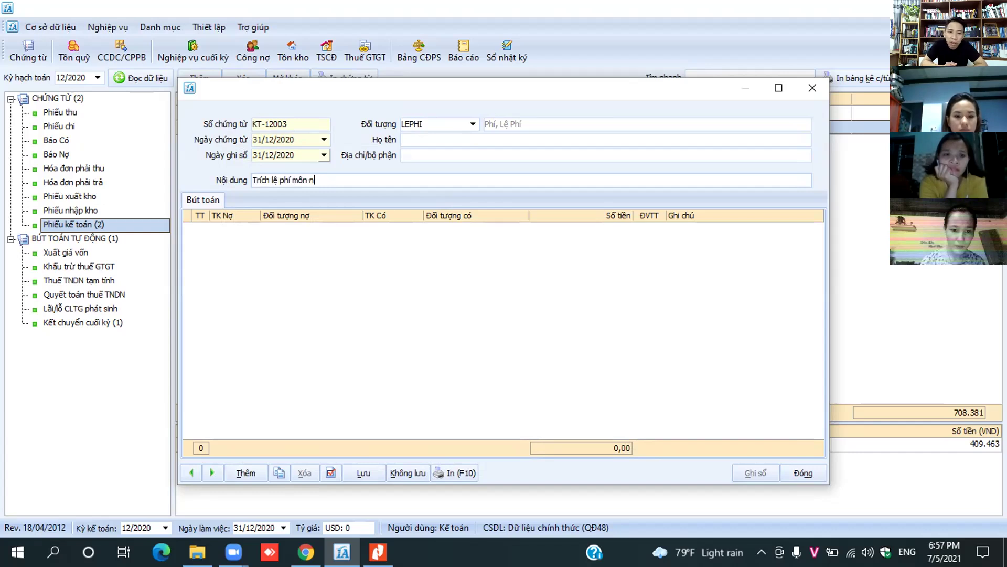
key("BackSpace")
type("baif")
key("Tab")
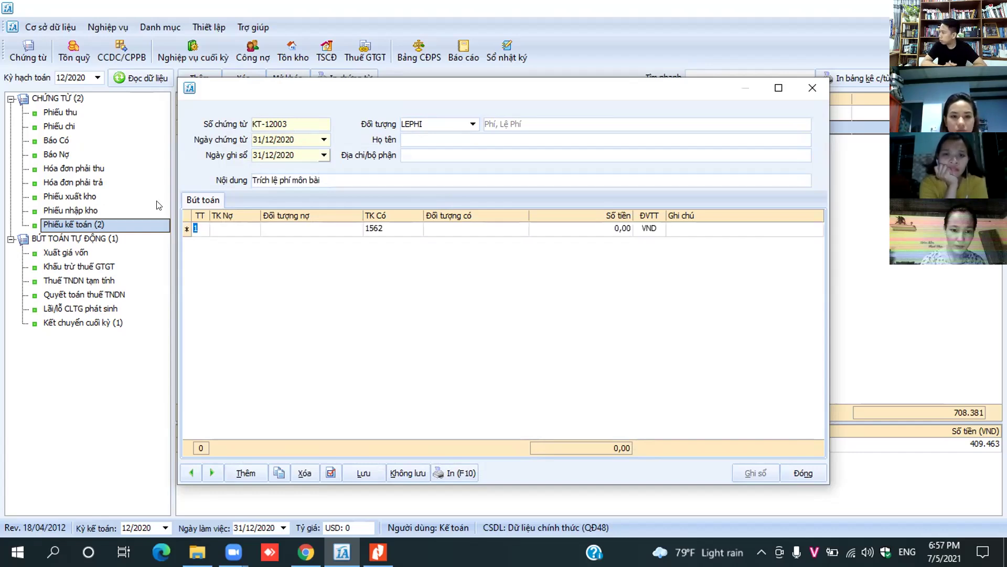
Step: Extend the voucher's description with "vào chi phí quản lý" and go to the entry line's debit account
left_click(334, 183)
type("vào ch")
type("i phí quan")
type("r l")
type("ys")
key("Return")
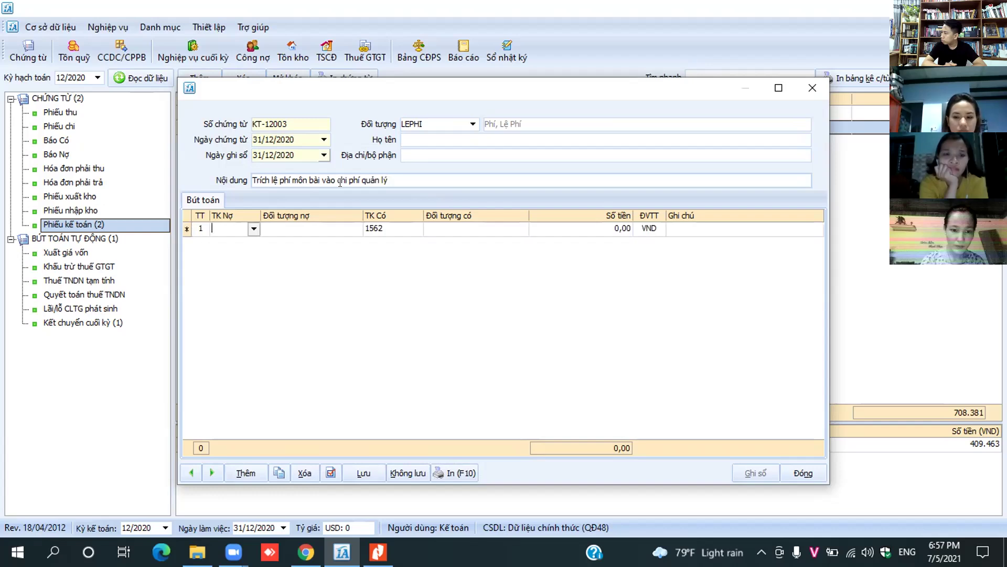
Step: Set the entry line's debit account to 6422 (Chi phí quản lý doanh nghiệp) and save the voucher
type("64")
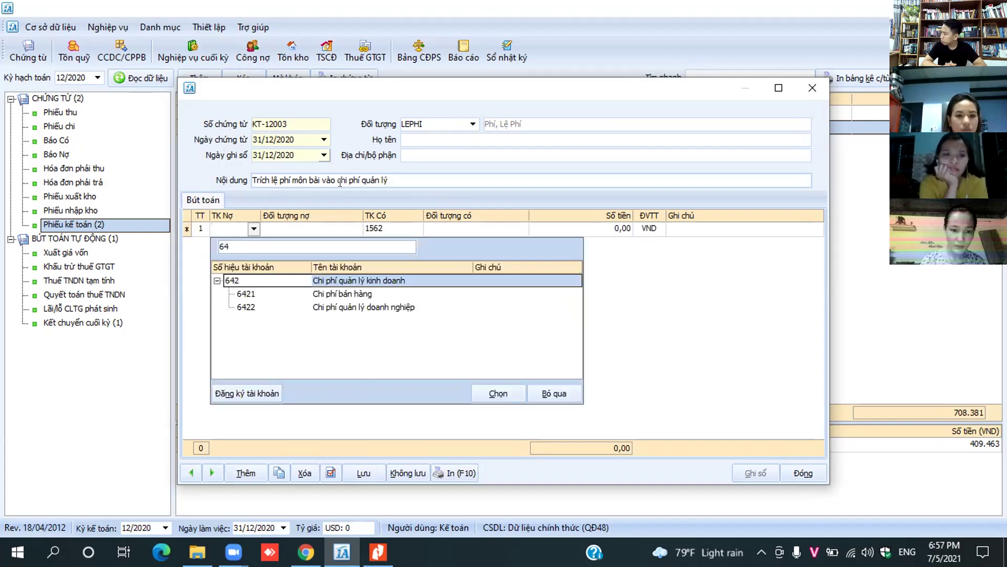
key("Down")
key("Down")
key("Return")
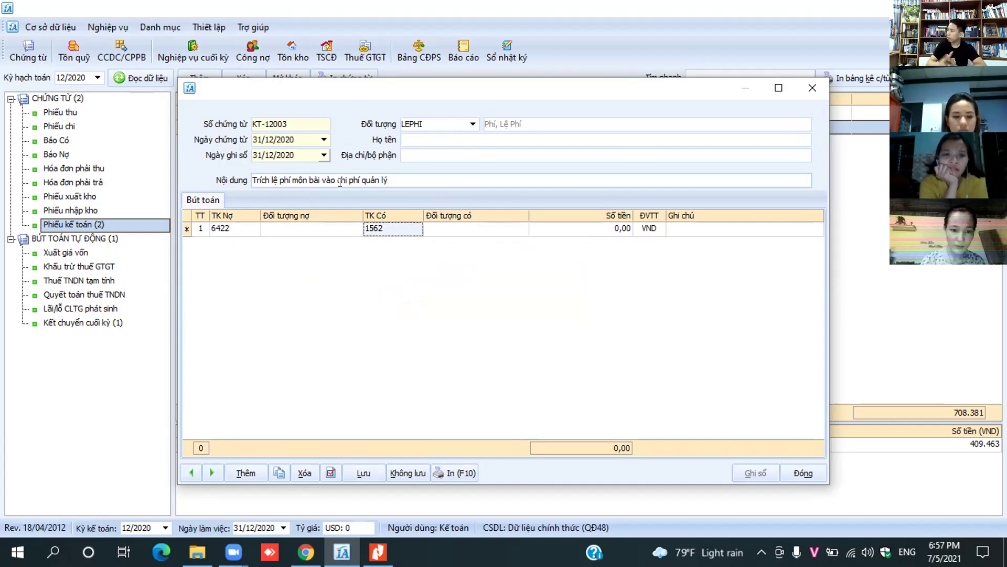
key("alt+l")
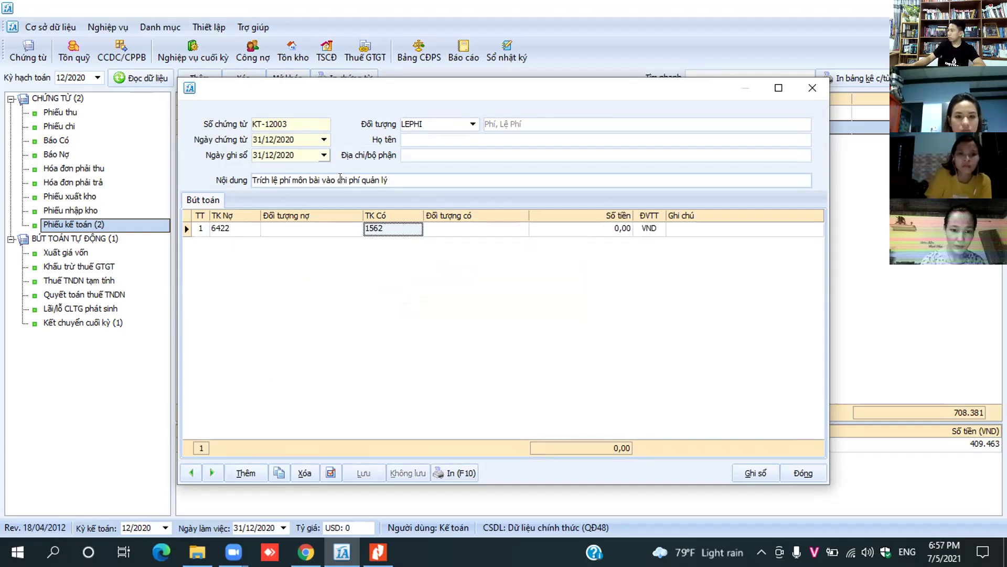
Step: Change the entry line's credit account to 3339 (Phí, lệ phí và các khoản phải nộp khác)
left_click(399, 230)
type("3")
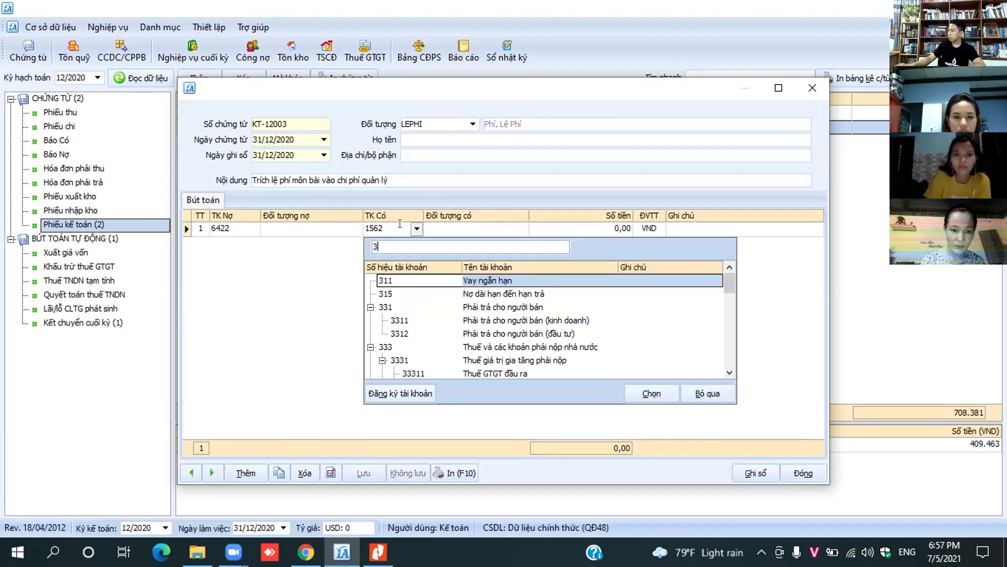
scroll(467, 336, "down", 3)
scroll(466, 336, "down", 2)
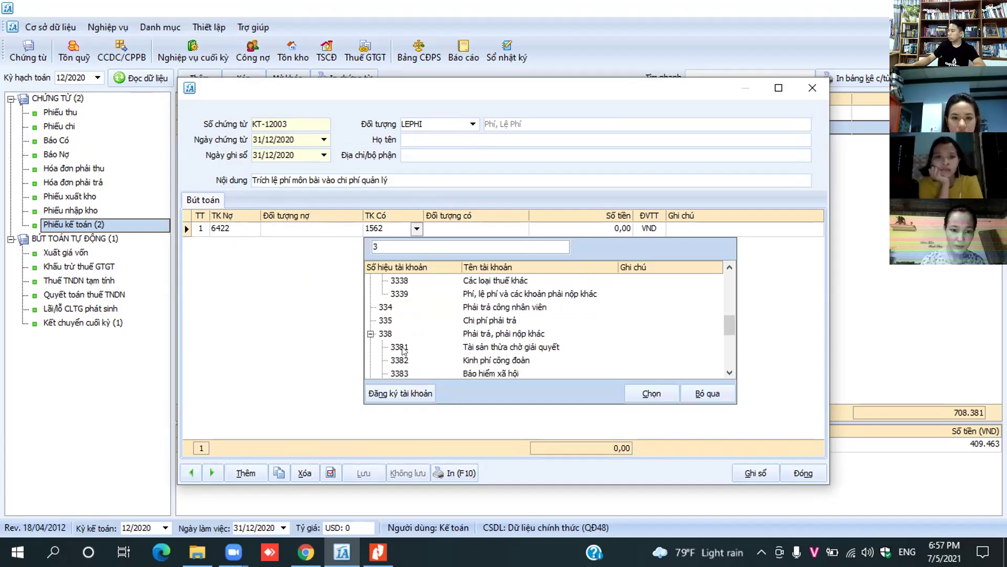
left_click(408, 294)
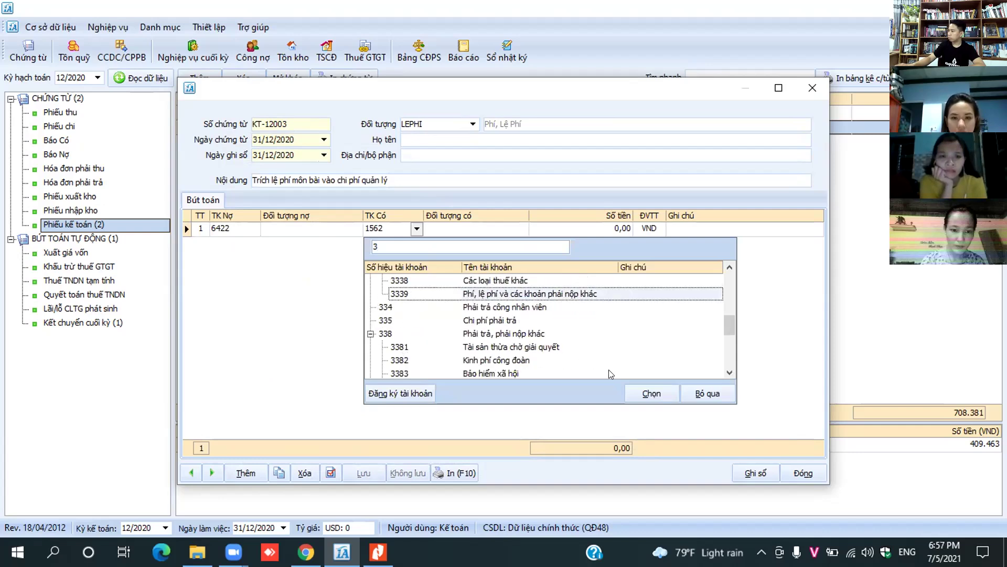
left_click(638, 391)
Step: Set the entry line's amount to 3.000.000 VND, post the voucher and close it
key("Tab")
key("Tab")
type("3000000")
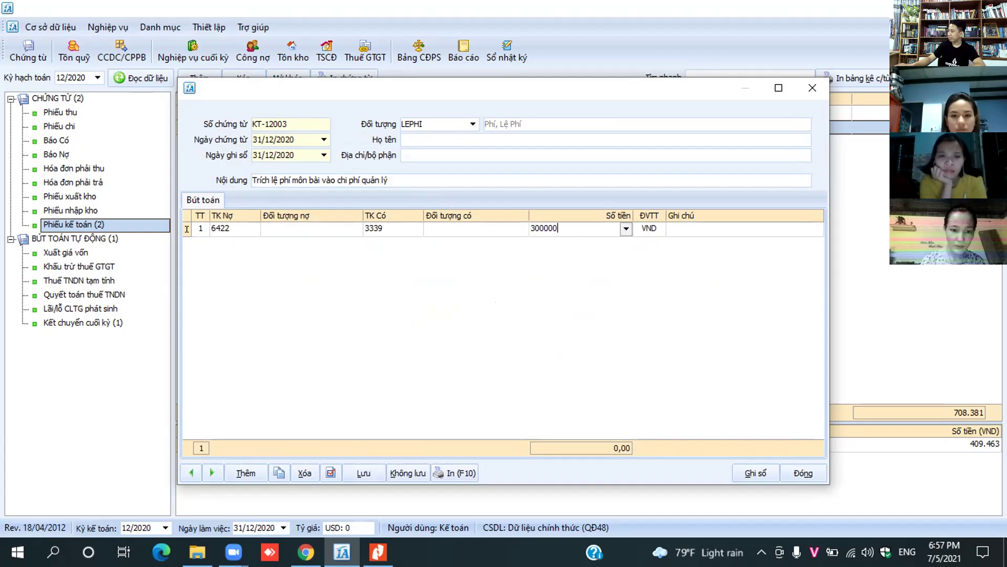
key("Tab")
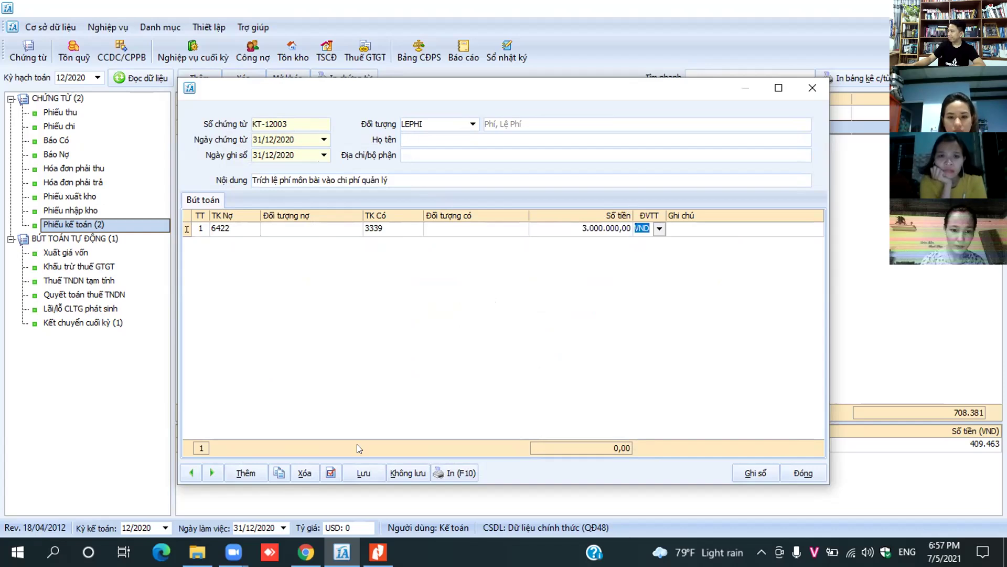
left_click(755, 473)
left_click(796, 472)
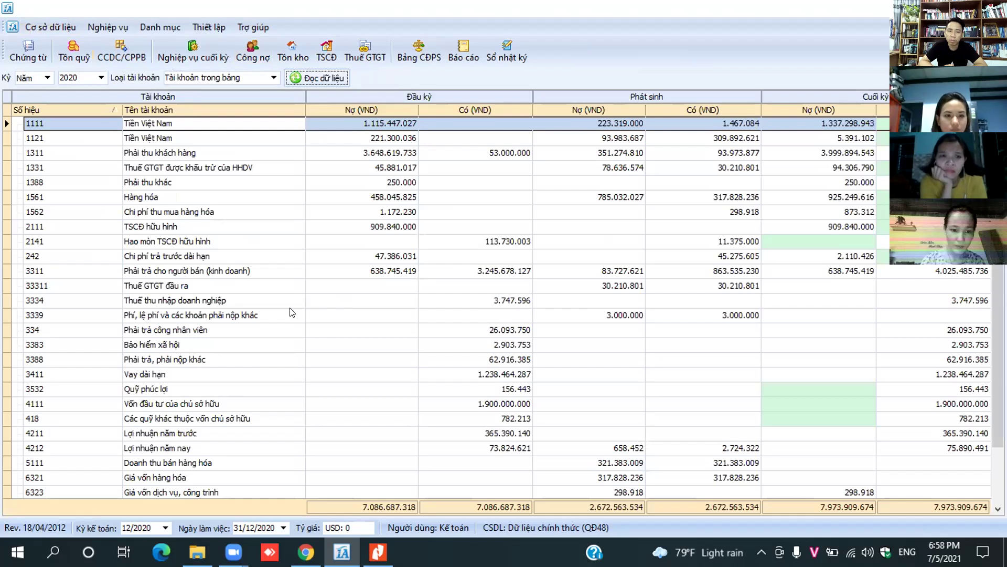
Step: Check account 3339 in the full-year 2020 trial balance
scroll(689, 313, "down", 1)
scroll(689, 314, "up", 1)
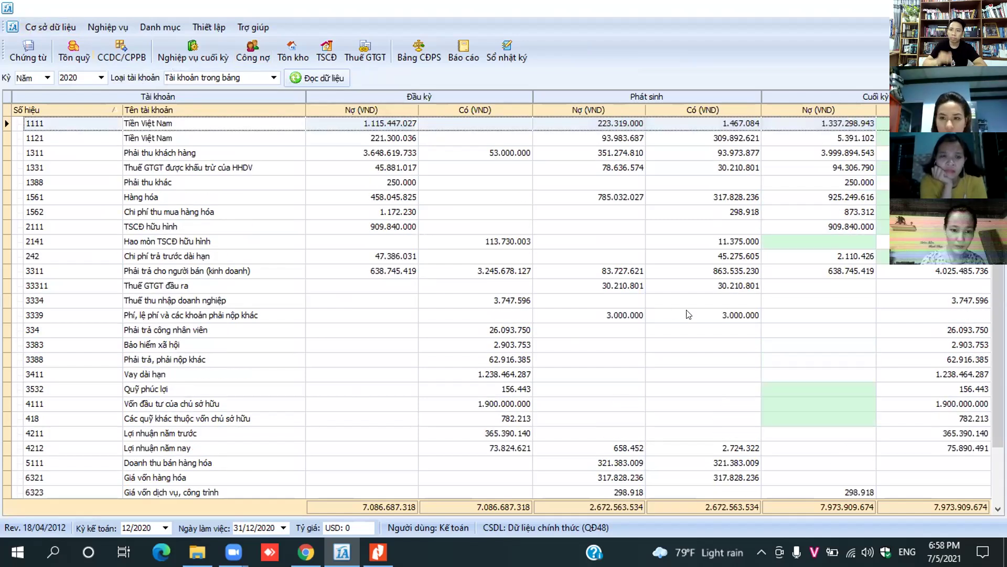